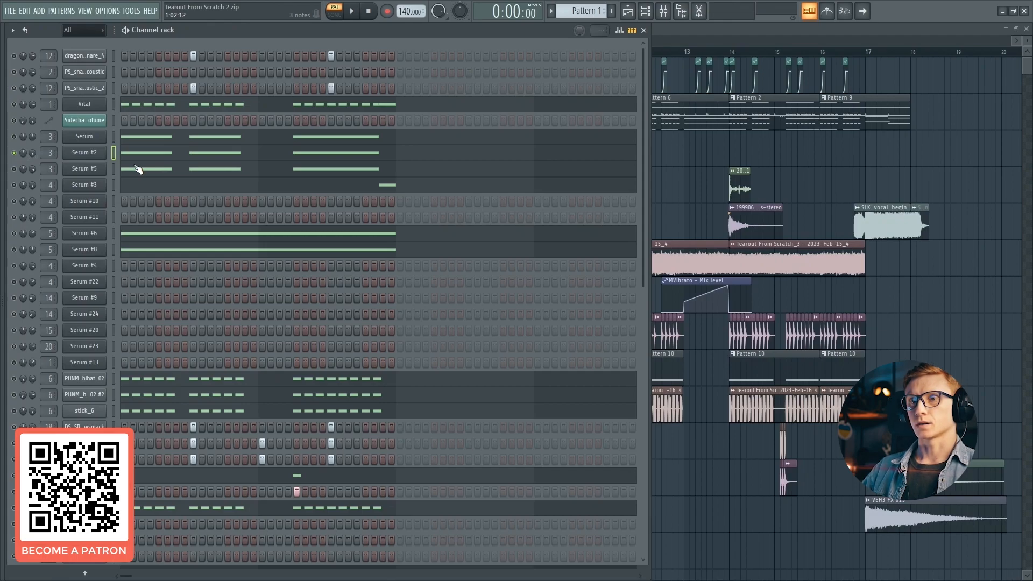
# Play Pattern 1 to audition the Serum #2 layer and open its synth.
pyautogui.press('space')
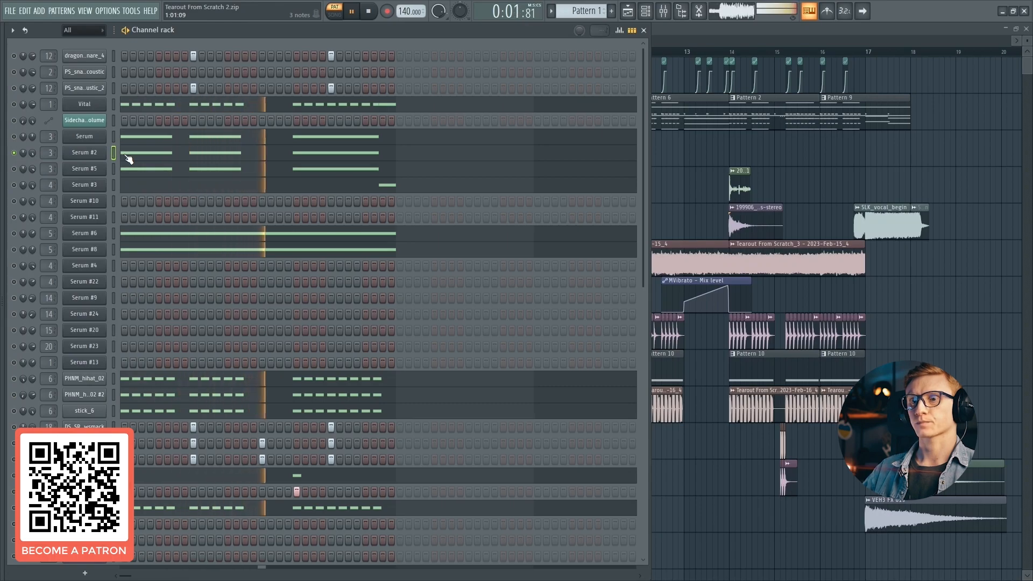
pyautogui.press('space')
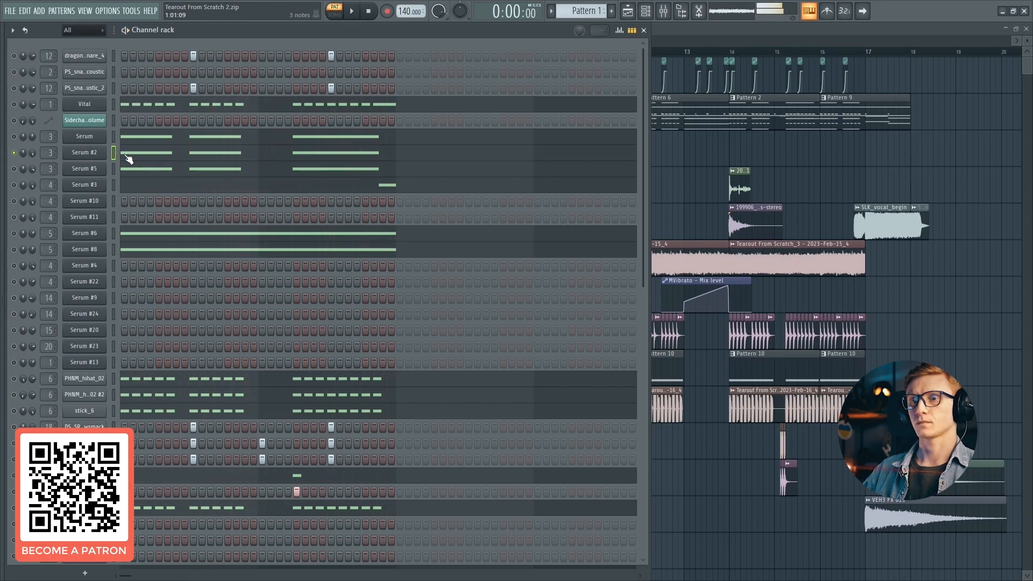
pyautogui.click(101, 155)
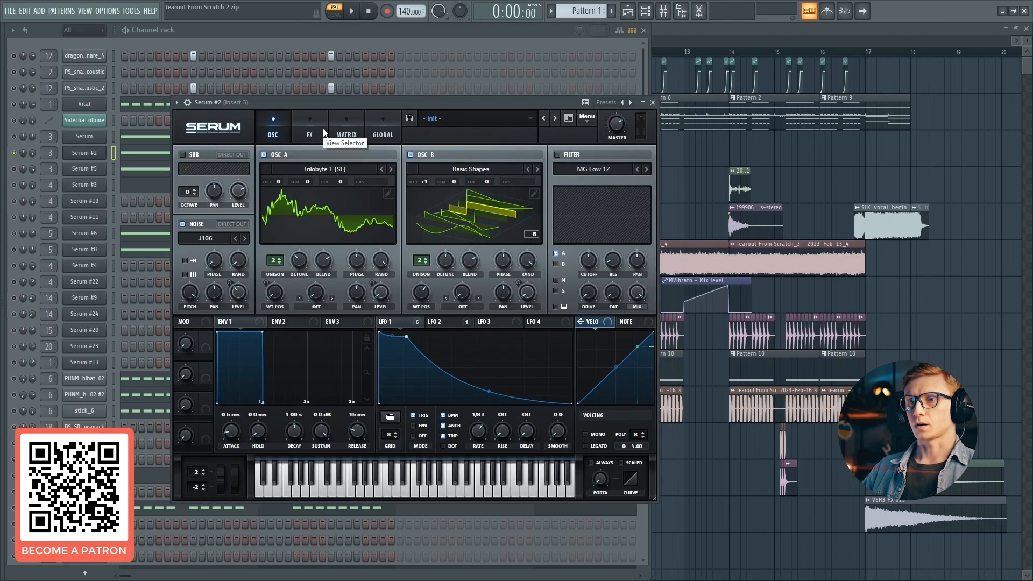
# Turn off Serum #2's oscillator B, noise source, and Filter and Reverb effects to audition oscillator A.
pyautogui.click(411, 154)
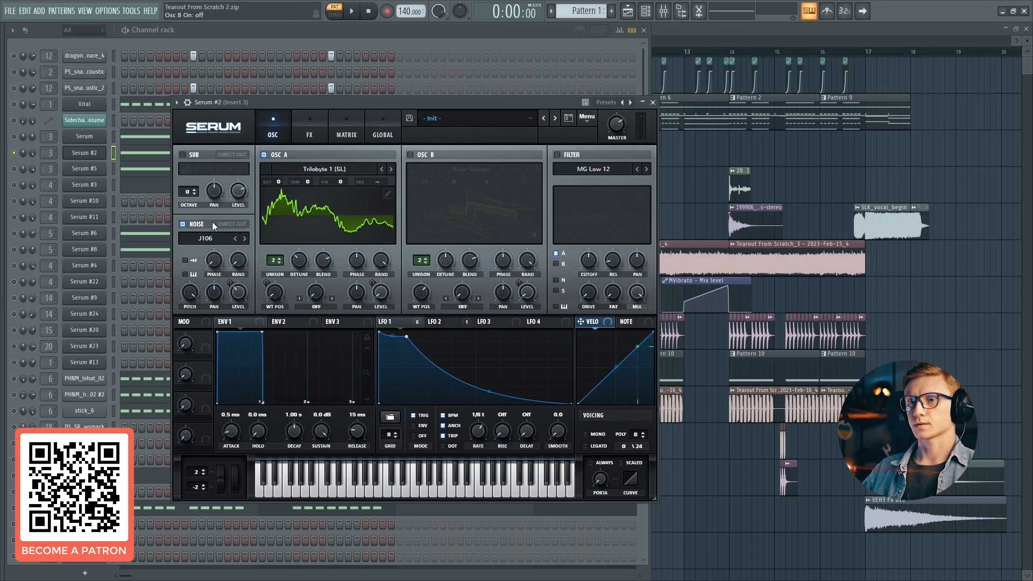
pyautogui.click(312, 132)
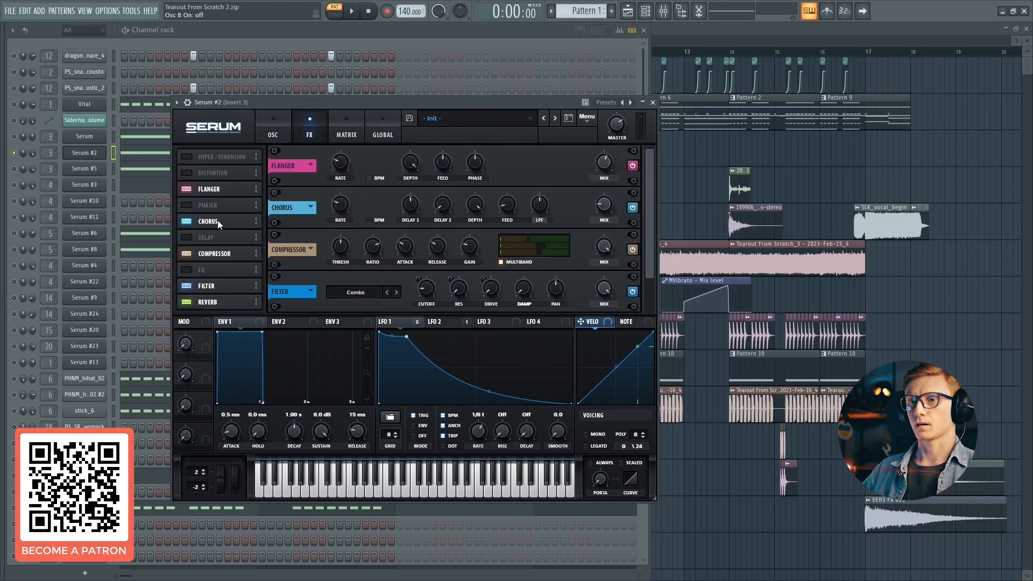
pyautogui.click(186, 286)
pyautogui.click(269, 135)
pyautogui.press('x')
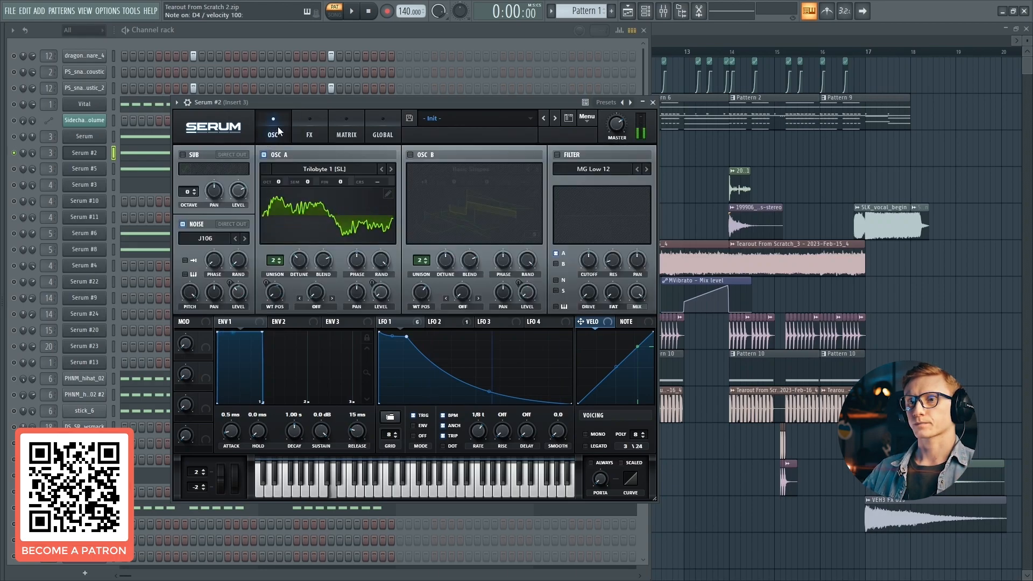
pyautogui.click(188, 227)
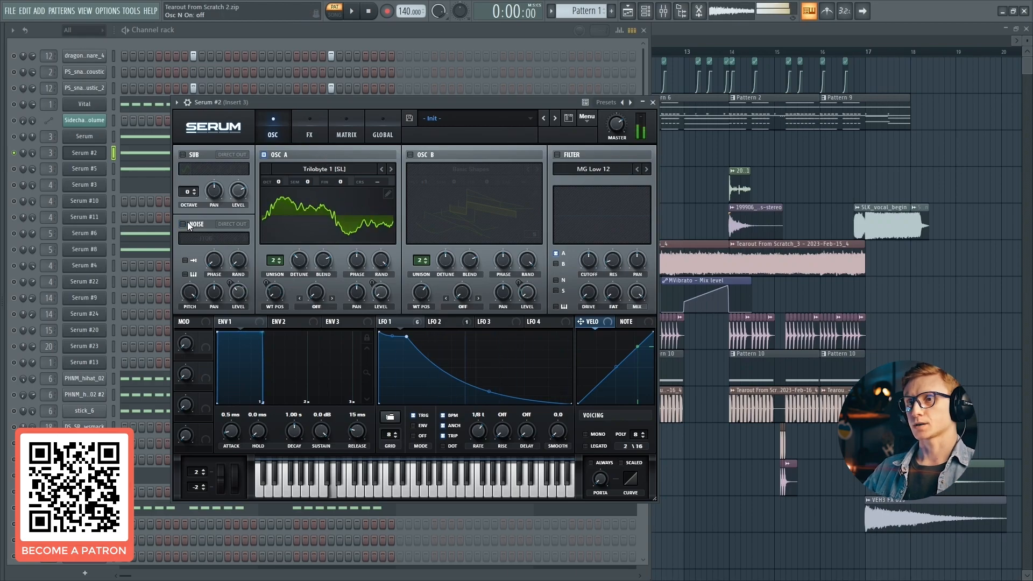
# Switch oscillator B and the noise source back on while auditioning notes, and show LFO 1's level modulation.
pyautogui.click(428, 153)
pyautogui.press('x')
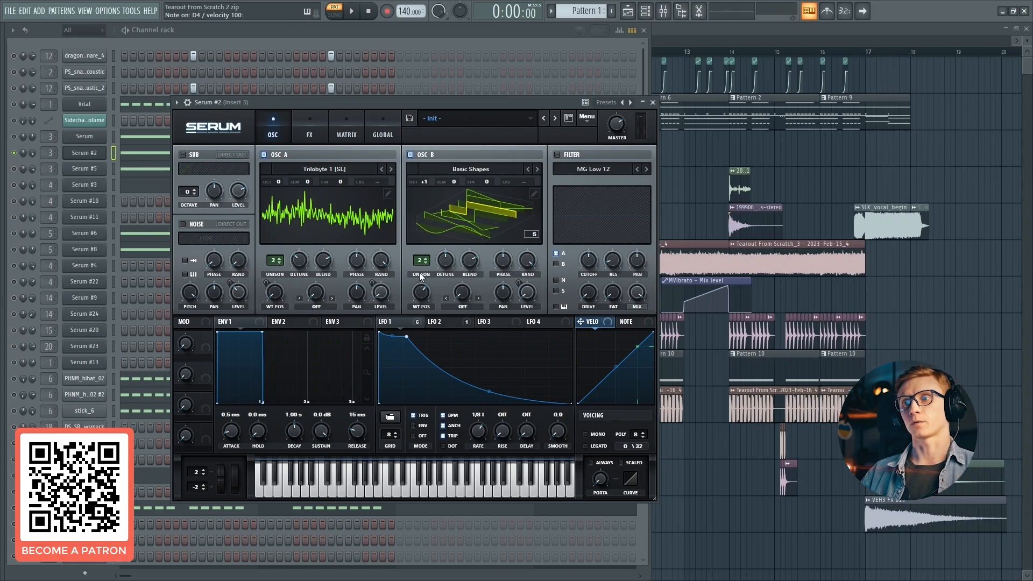
pyautogui.click(188, 225)
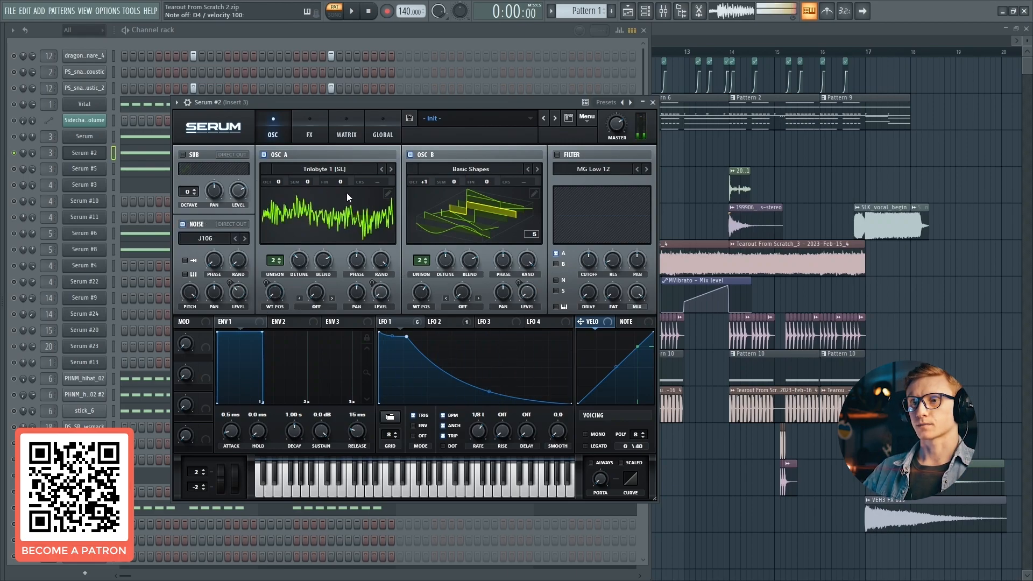
pyautogui.click(413, 322)
pyautogui.press('x')
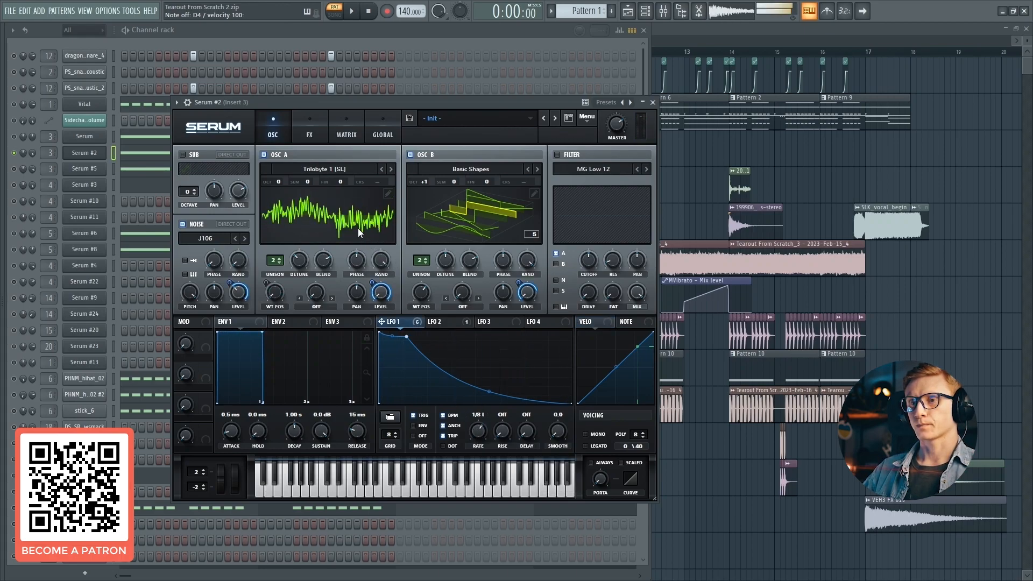
# Bypass the Flanger, Chorus and Compressor effects in Serum #2 to hear the sound dry.
pyautogui.click(314, 139)
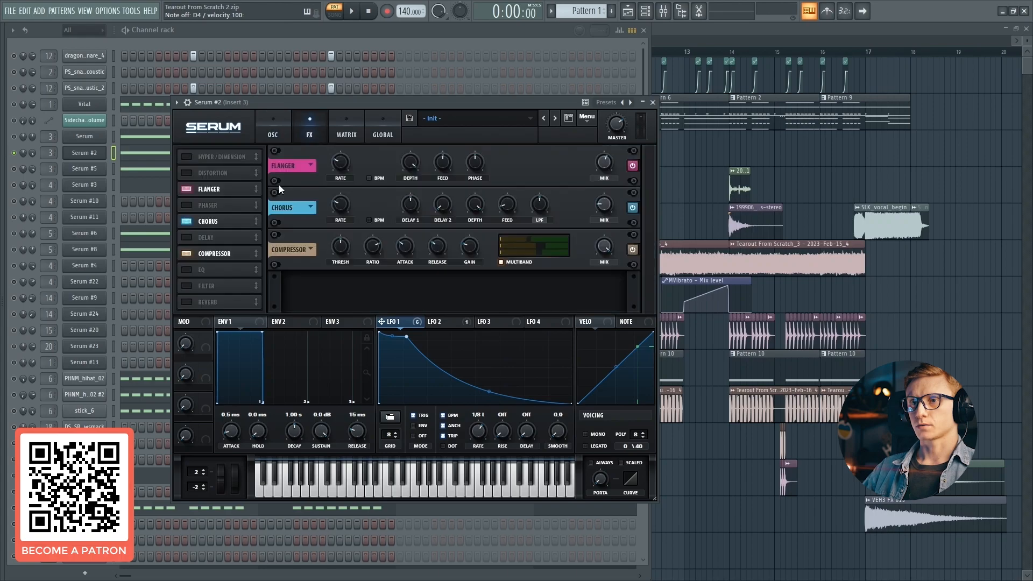
pyautogui.click(186, 189)
pyautogui.click(187, 222)
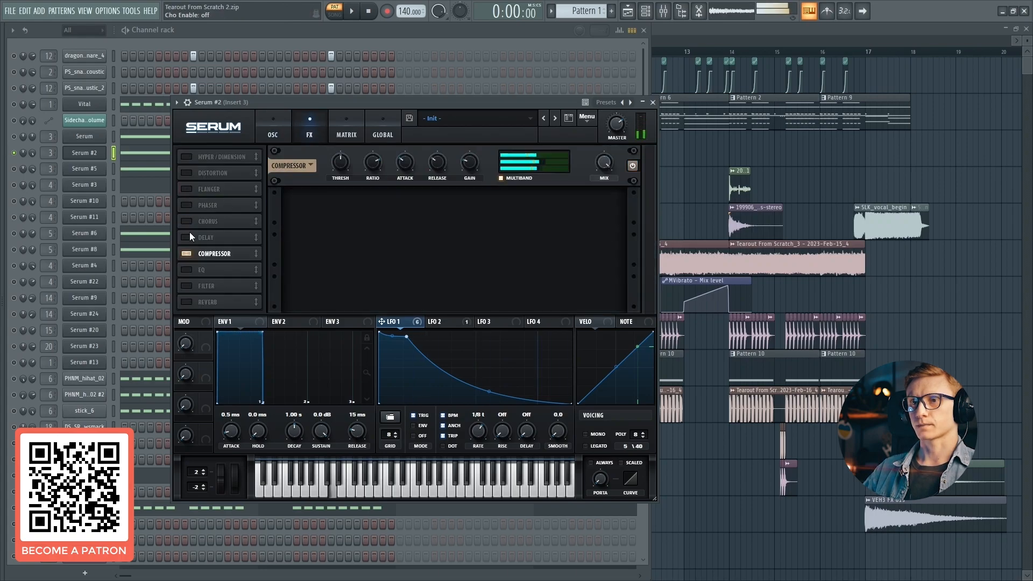
pyautogui.click(187, 253)
# Re-enable Serum #2's Flanger, Chorus, Compressor, Filter and Reverb one by one while auditioning notes.
pyautogui.click(187, 190)
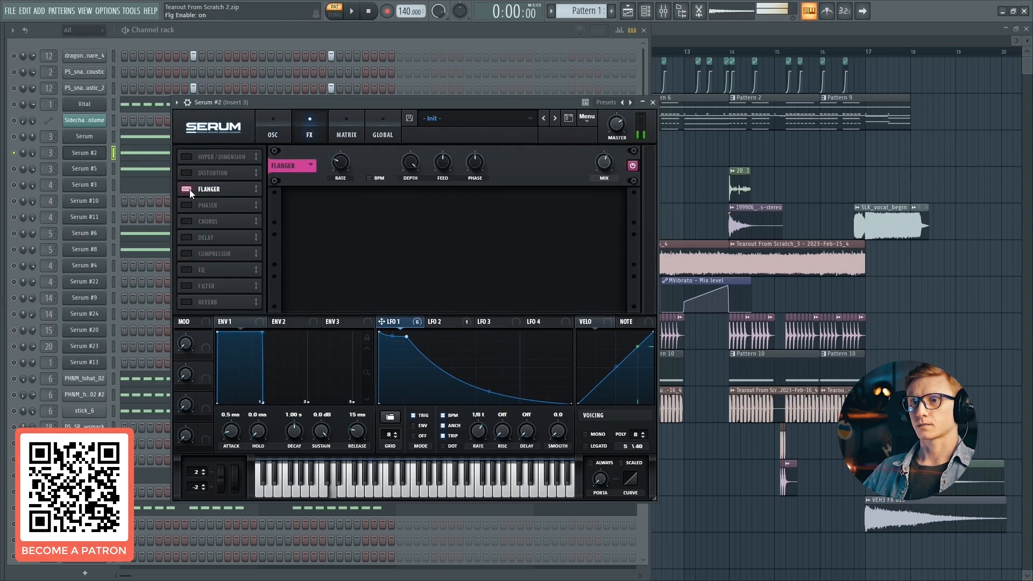
pyautogui.click(187, 222)
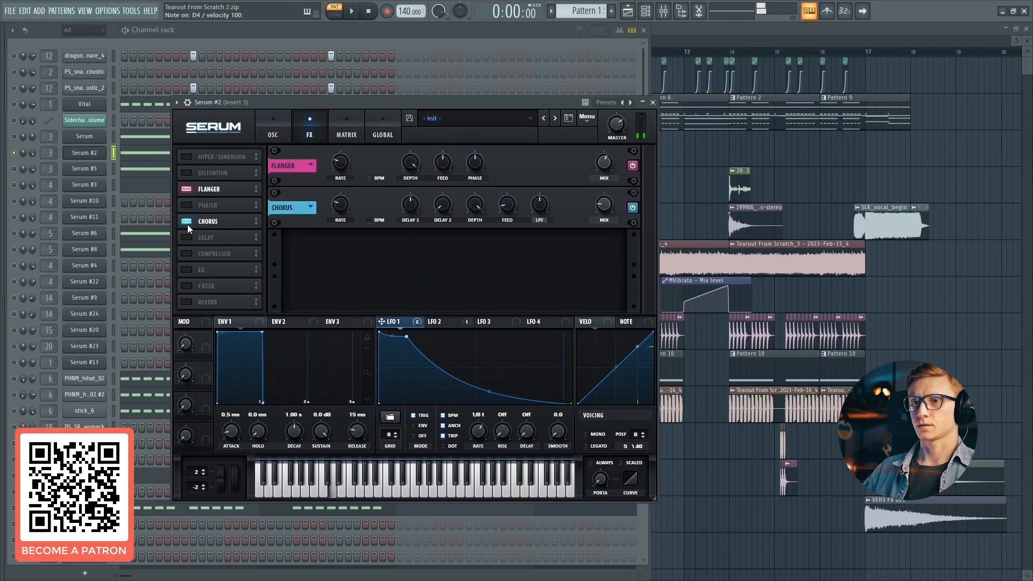
pyautogui.click(189, 257)
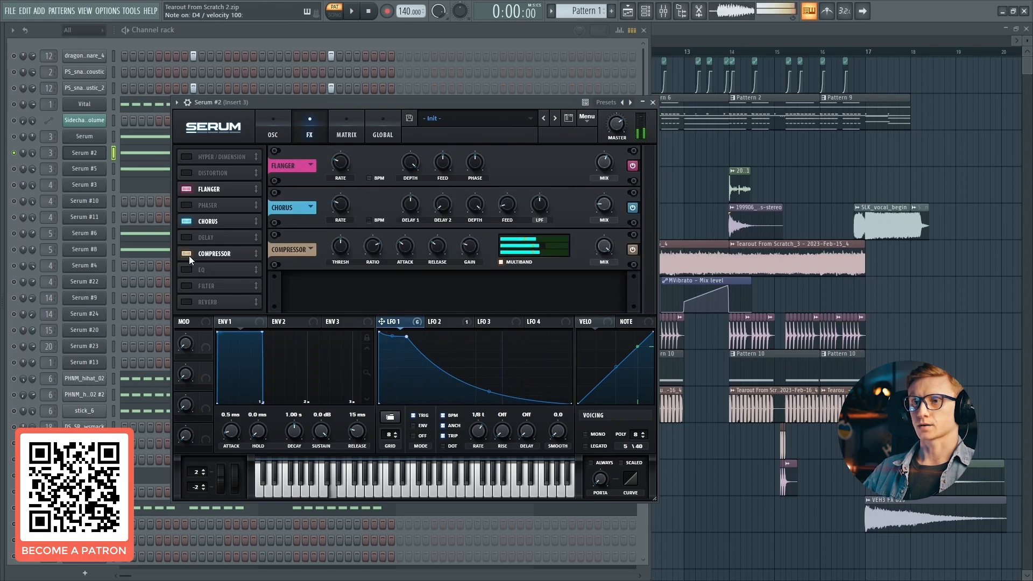
pyautogui.click(189, 286)
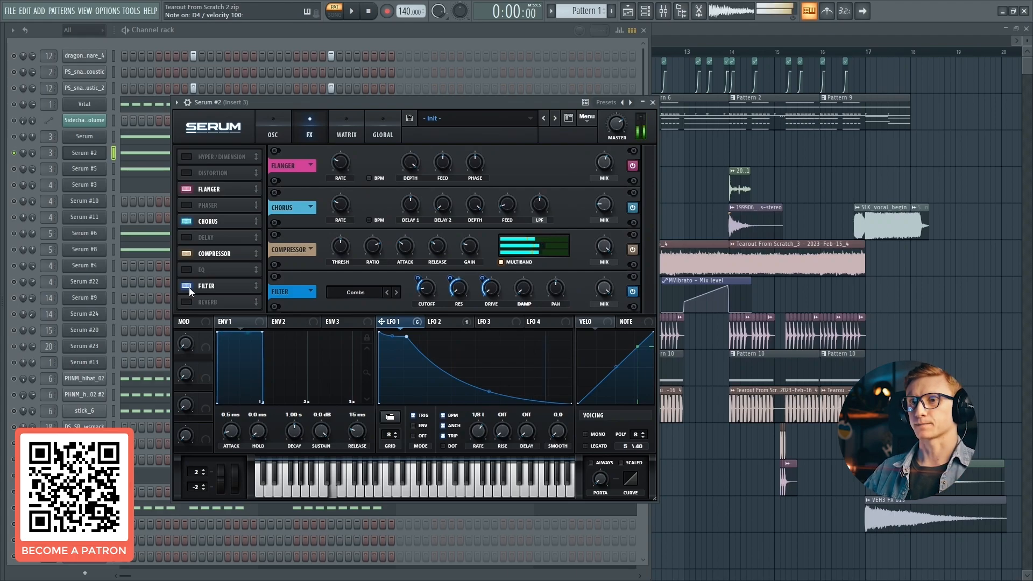
pyautogui.click(188, 300)
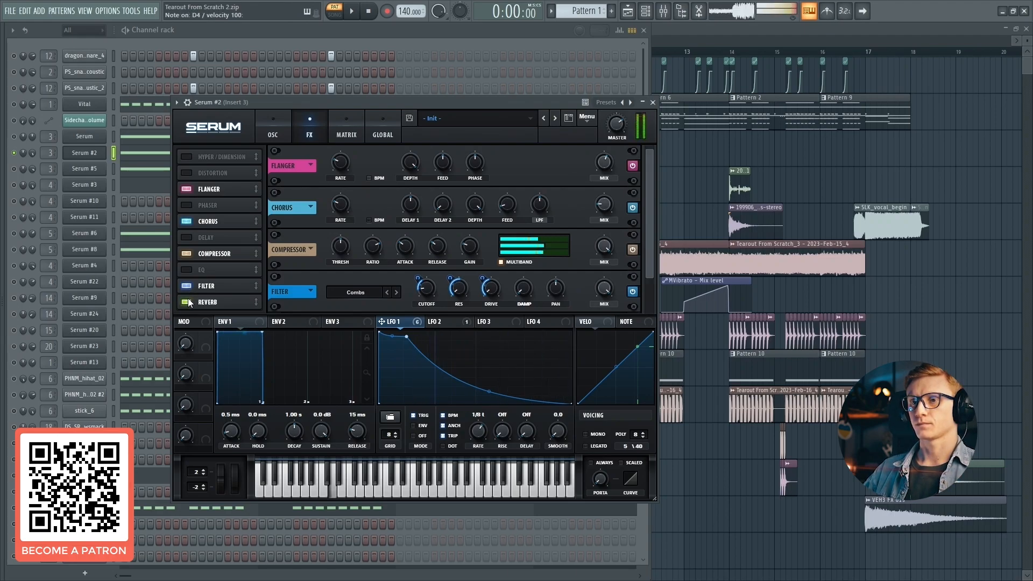
# Compare the Serum #2 sound with and without the Combs Filter, and with and without the Reverb.
pyautogui.click(218, 288)
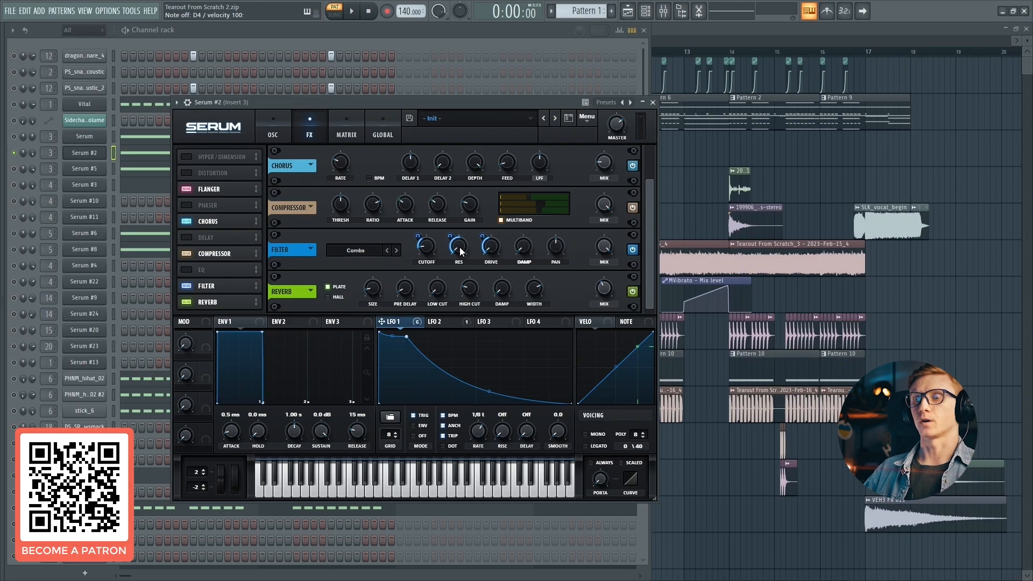
pyautogui.click(187, 286)
pyautogui.click(186, 288)
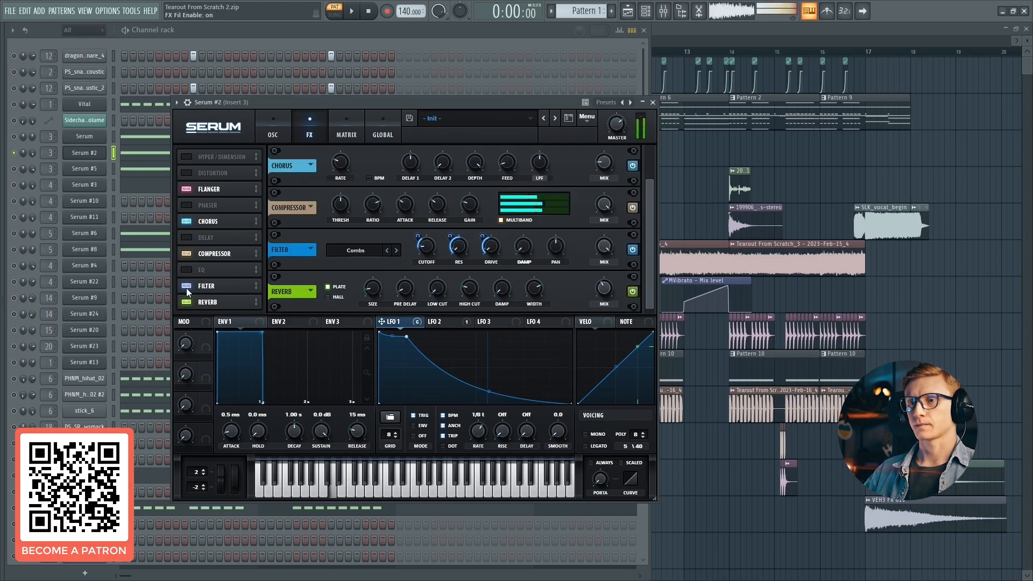
pyautogui.click(186, 299)
pyautogui.click(185, 298)
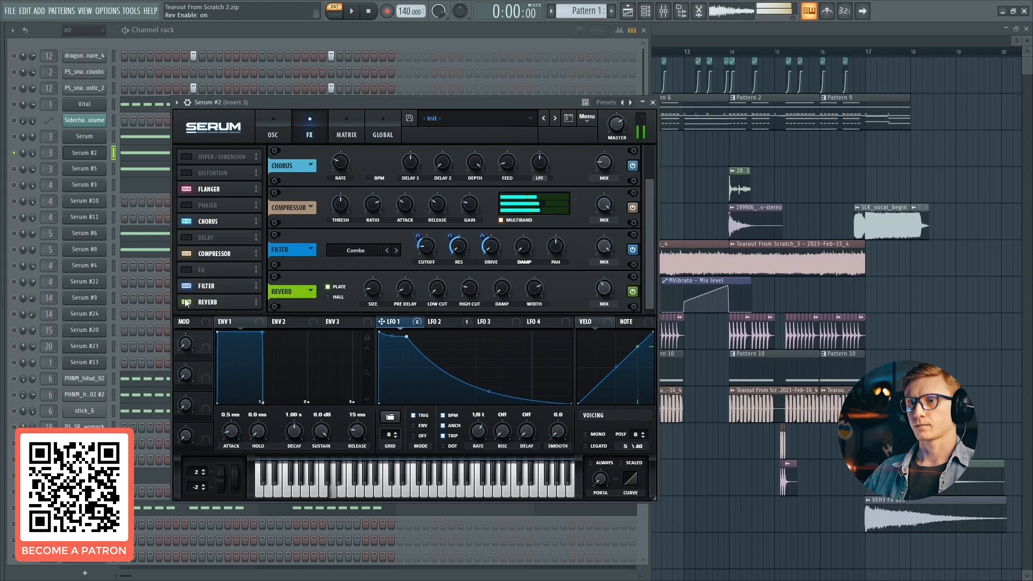
# Return Serum #2 to its oscillator view, close it, and examine its notes in the piano roll.
pyautogui.click(276, 122)
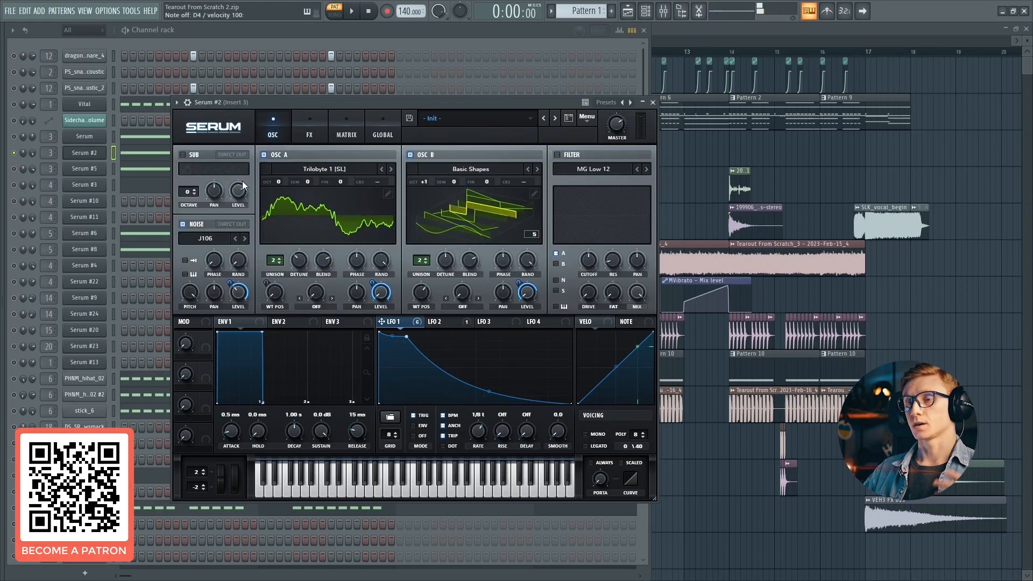
pyautogui.click(96, 154)
pyautogui.click(136, 157)
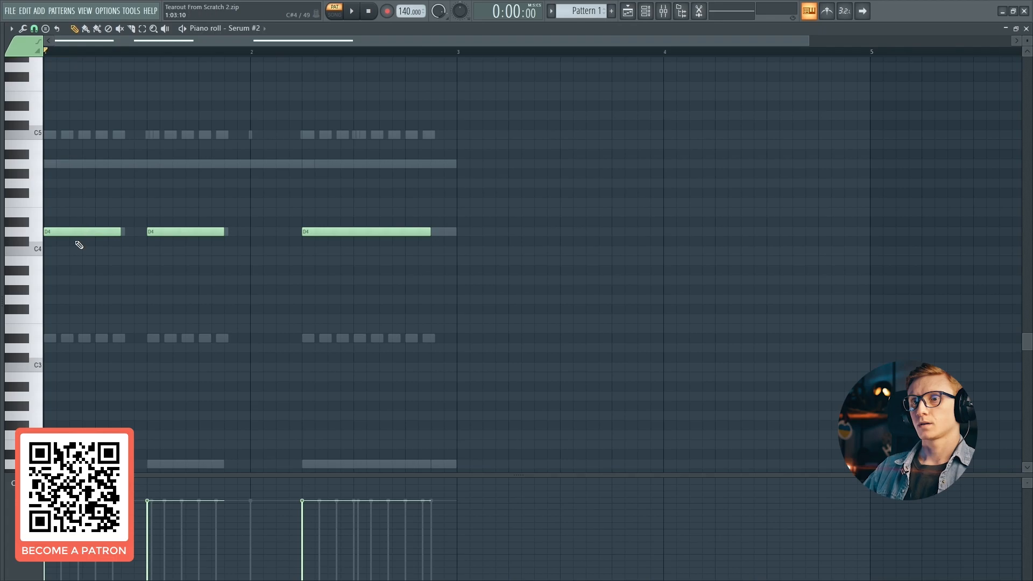
pyautogui.press('Escape')
# Examine the notes of the first Serum channel in the piano roll, and return to the channel rack.
pyautogui.click(114, 137)
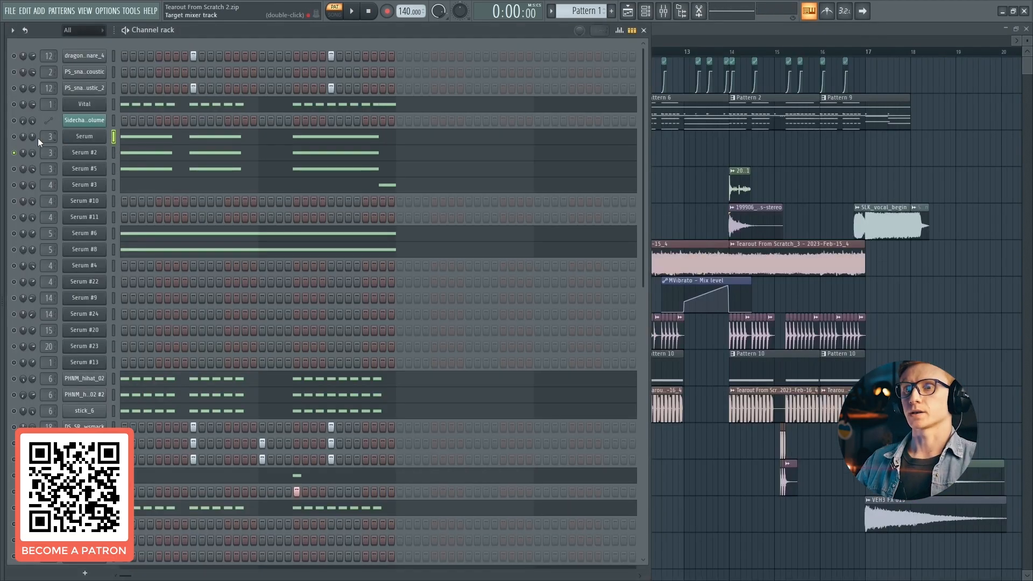
pyautogui.click(147, 133)
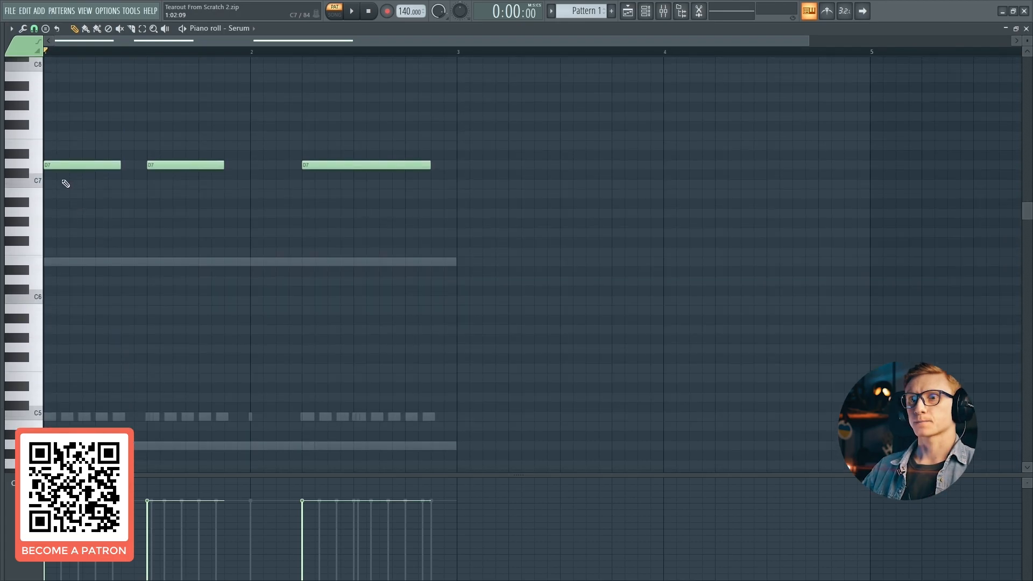
pyautogui.press('Escape')
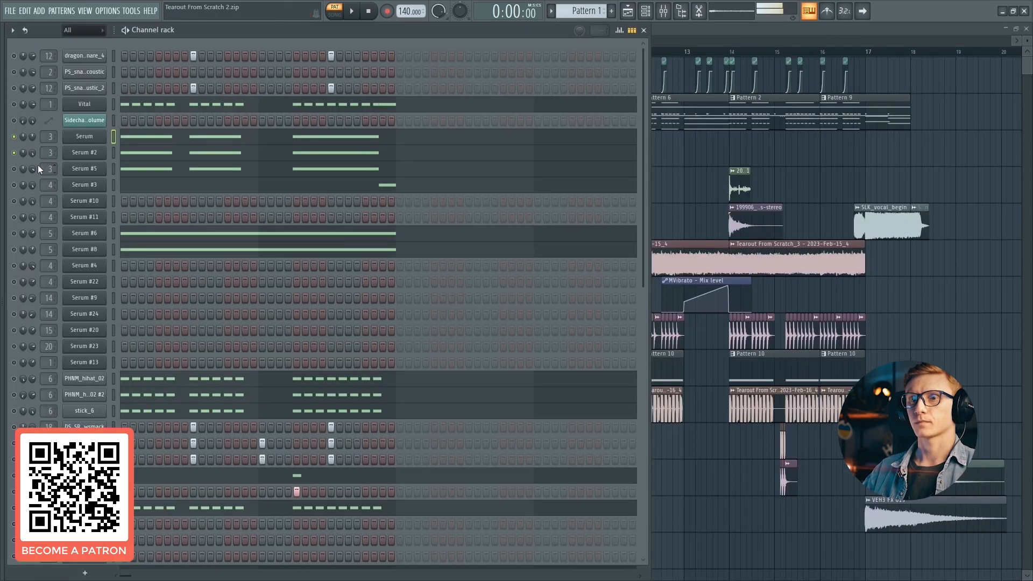
# Play Pattern 1 to hear the first Serum channel, and examine its oscillators and LFO 1 level modulation.
pyautogui.press('space')
pyautogui.click(97, 141)
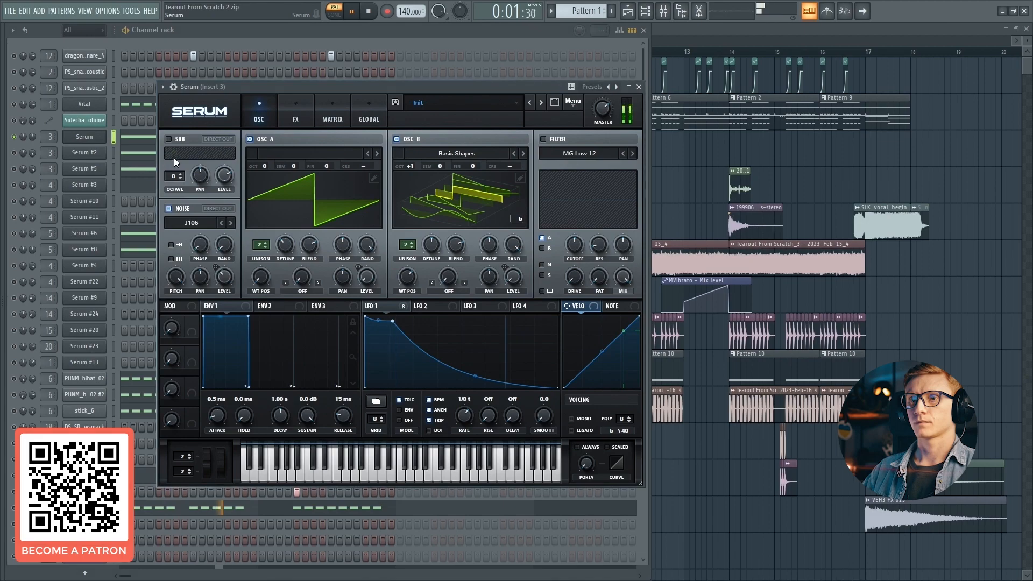
pyautogui.press('space')
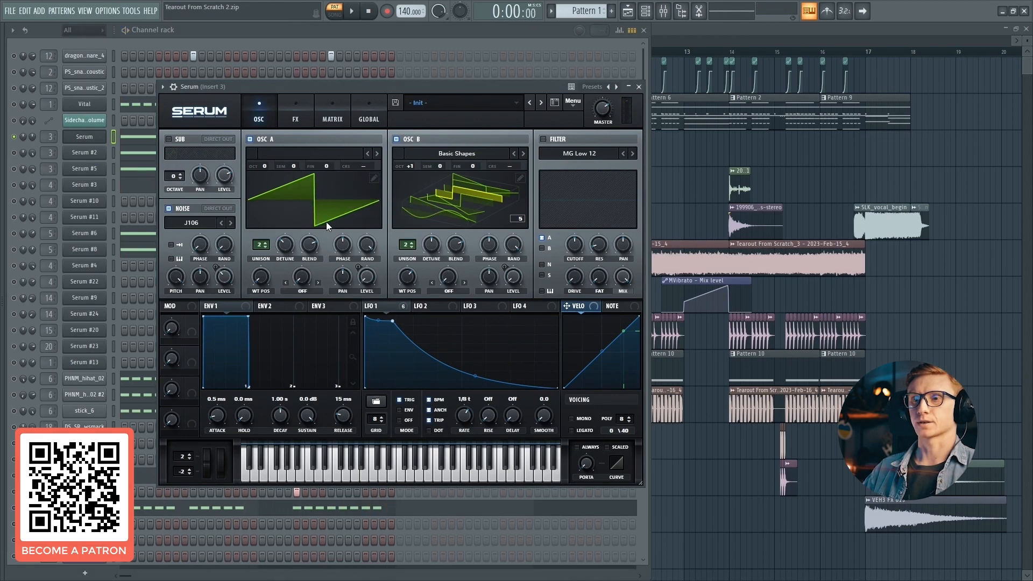
pyautogui.moveTo(382, 304)
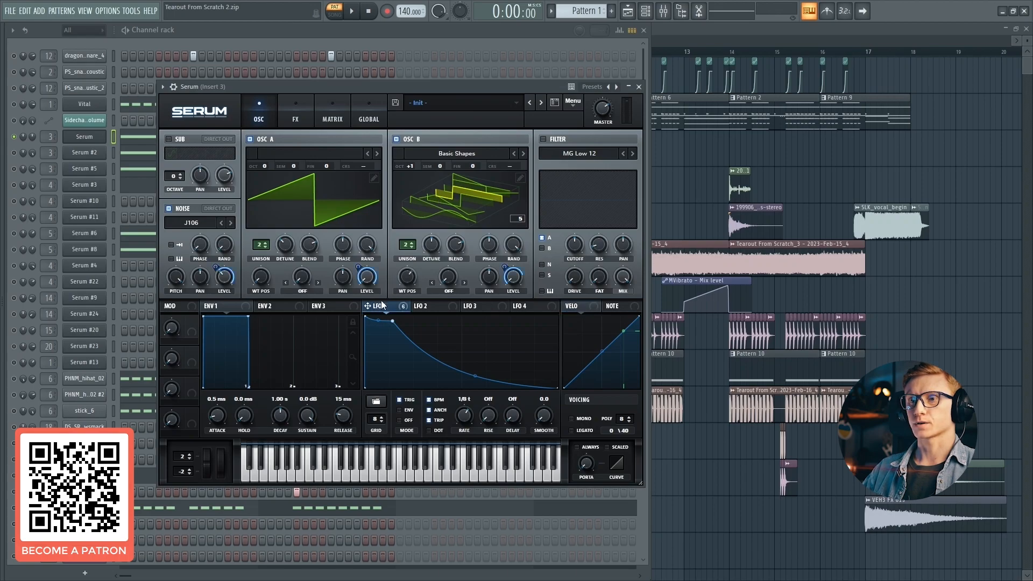
# Audition a note through the first Serum's effects, compare it with and without the Reverb-type Filter, and close the synth.
pyautogui.click(296, 118)
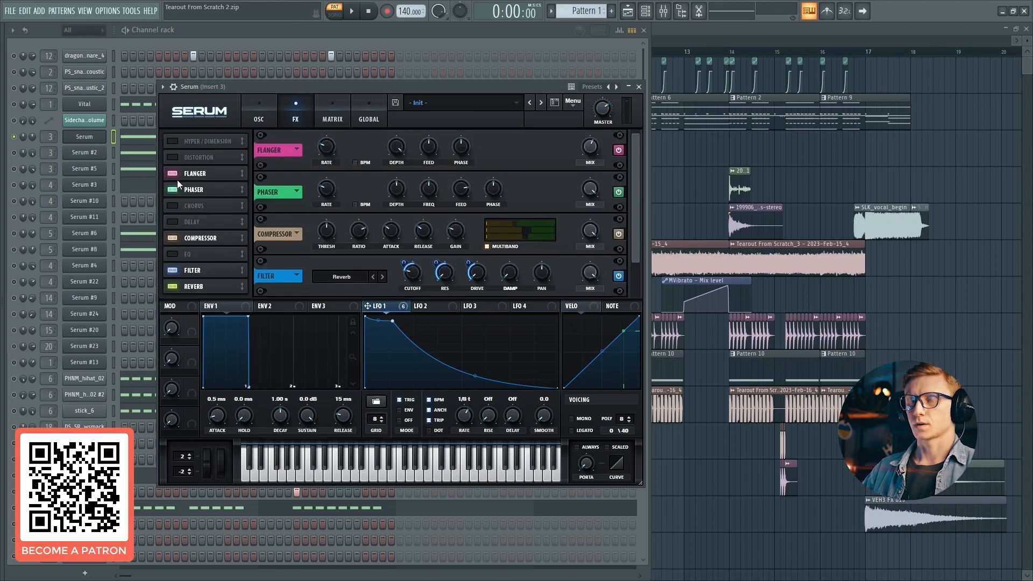
pyautogui.press('x')
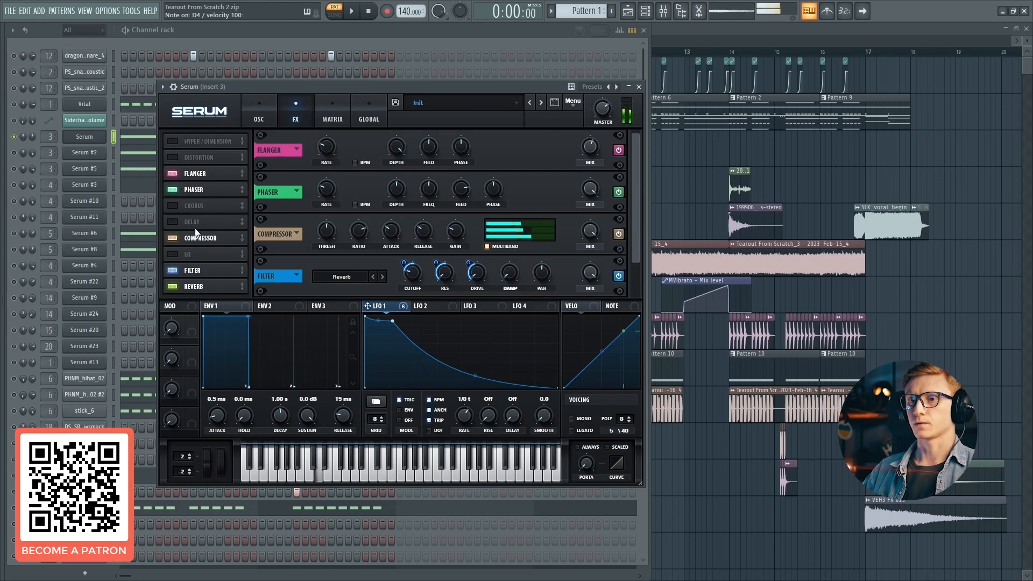
pyautogui.click(171, 271)
pyautogui.click(168, 272)
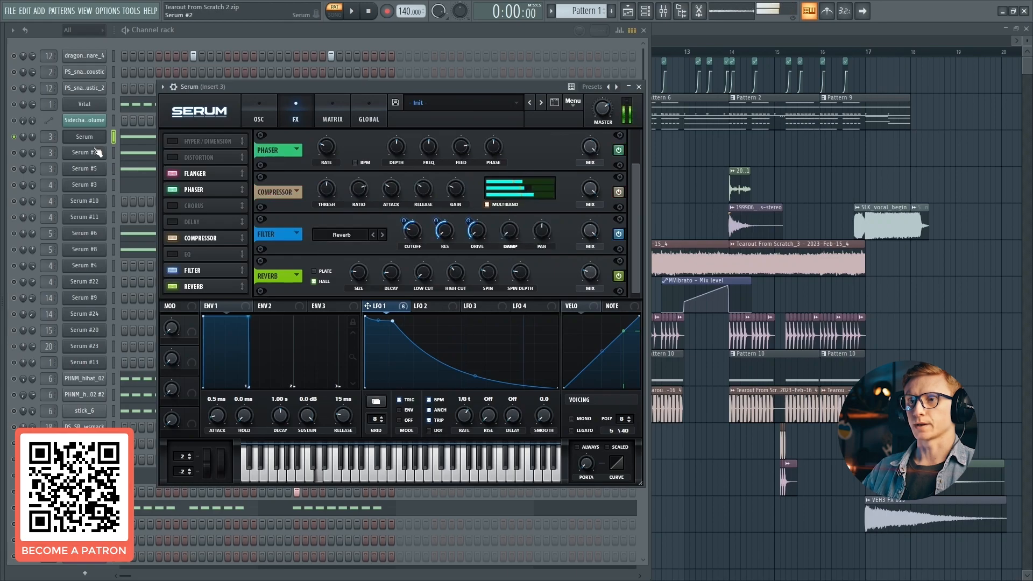
pyautogui.click(84, 138)
# Play Pattern 1 repeatedly to compare the Serum and Serum #2 layers.
pyautogui.press('space')
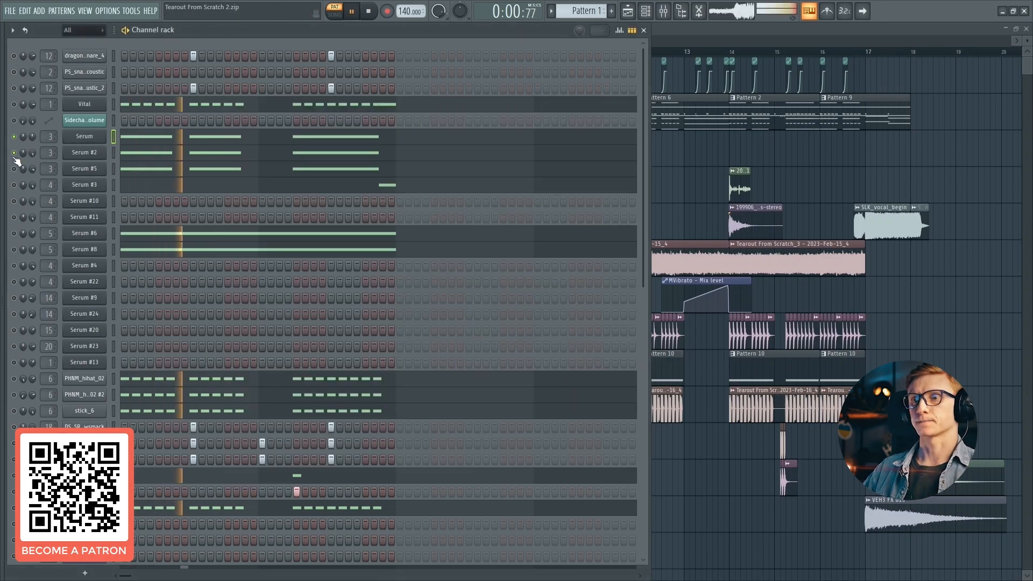
pyautogui.press('space')
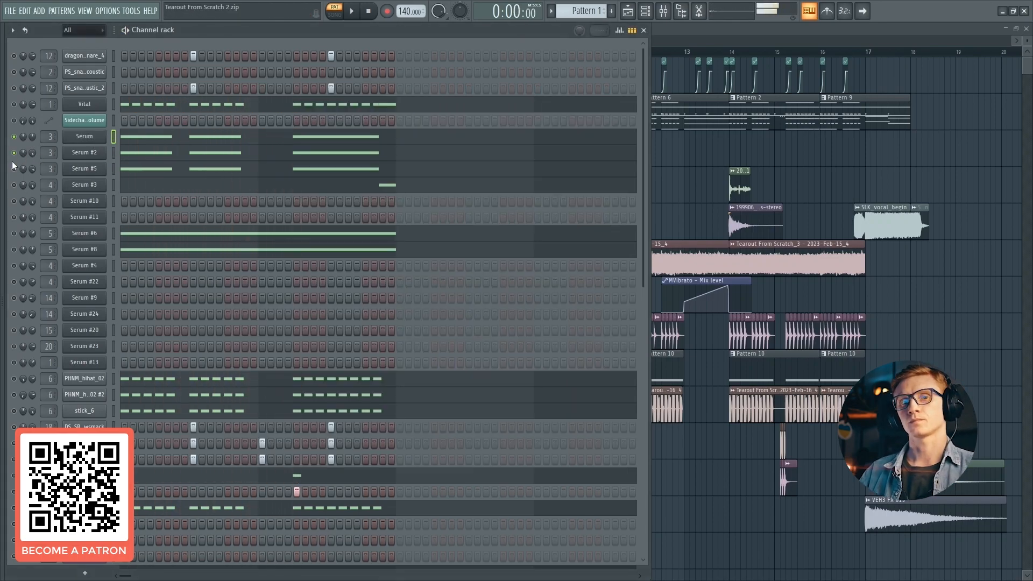
pyautogui.press('space')
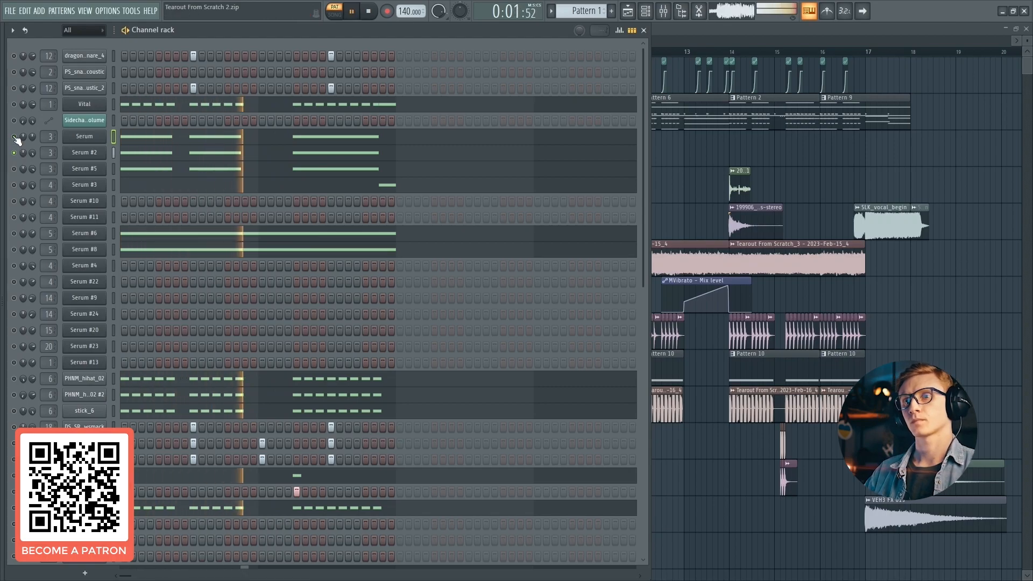
pyautogui.press('space')
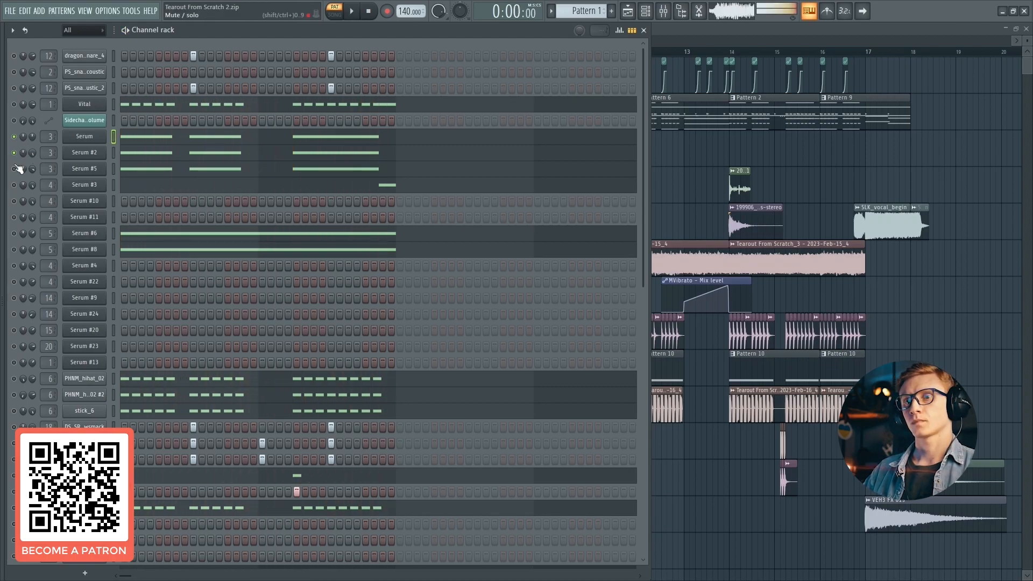
# Unmute Serum #5 and play Pattern 1 to hear it with the Serum and Serum #2 layers.
pyautogui.click(15, 169)
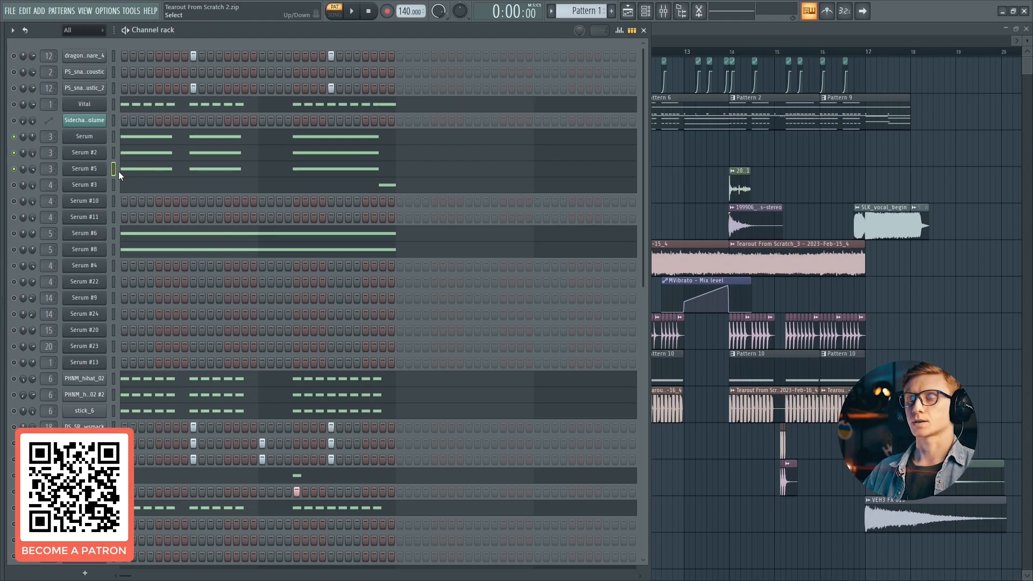
pyautogui.press('space')
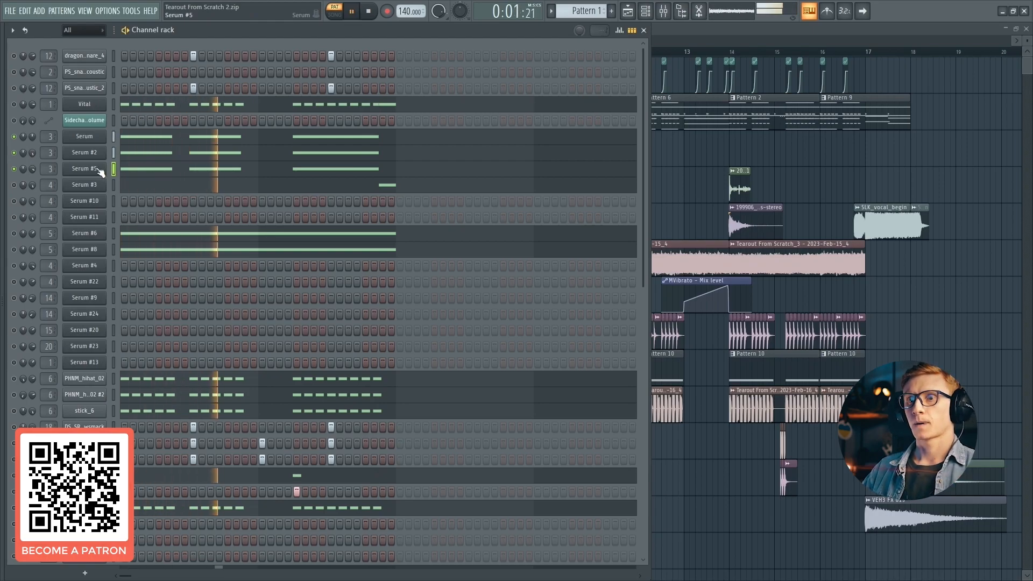
pyautogui.press('space')
# Examine the low notes of Serum #5 in the piano roll, and return to the channel rack.
pyautogui.click(136, 173)
pyautogui.scroll(-13, 50, 233)
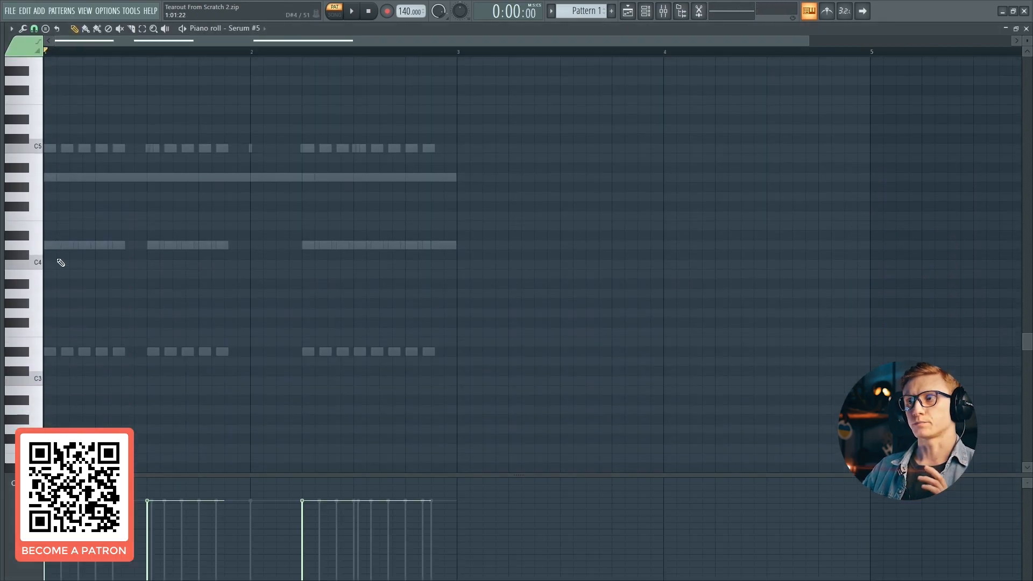
pyautogui.scroll(-2, 57, 368)
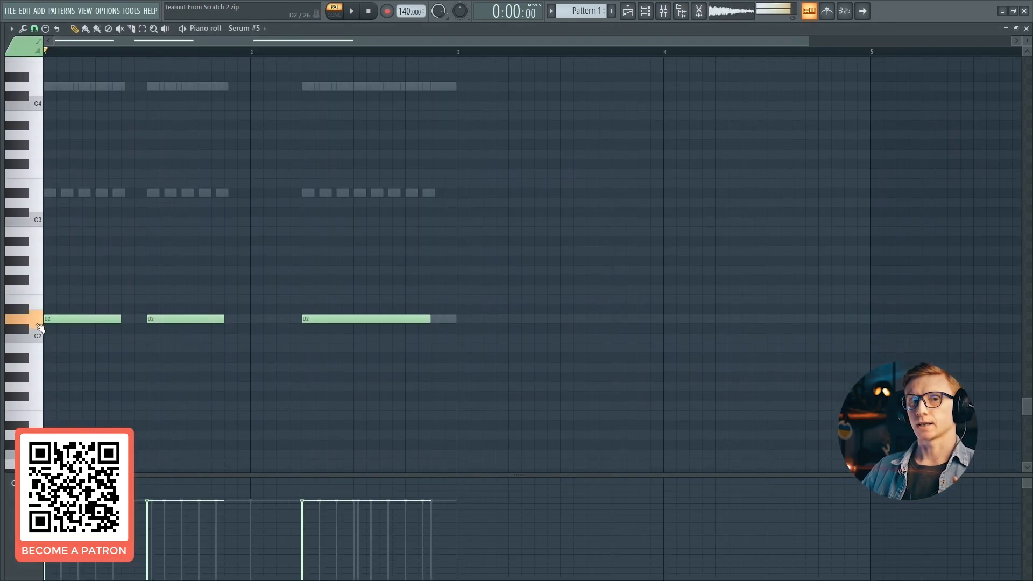
pyautogui.press('Escape')
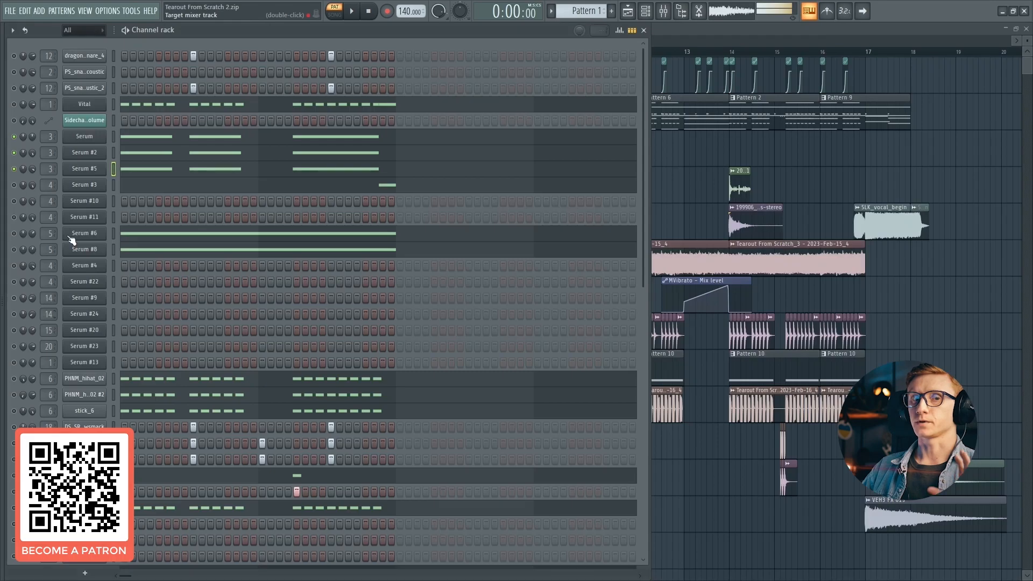
# Open the effects of Serum #5, switch its Filter off, and audition the D2 and D3 notes from the piano roll.
pyautogui.click(105, 177)
pyautogui.click(299, 110)
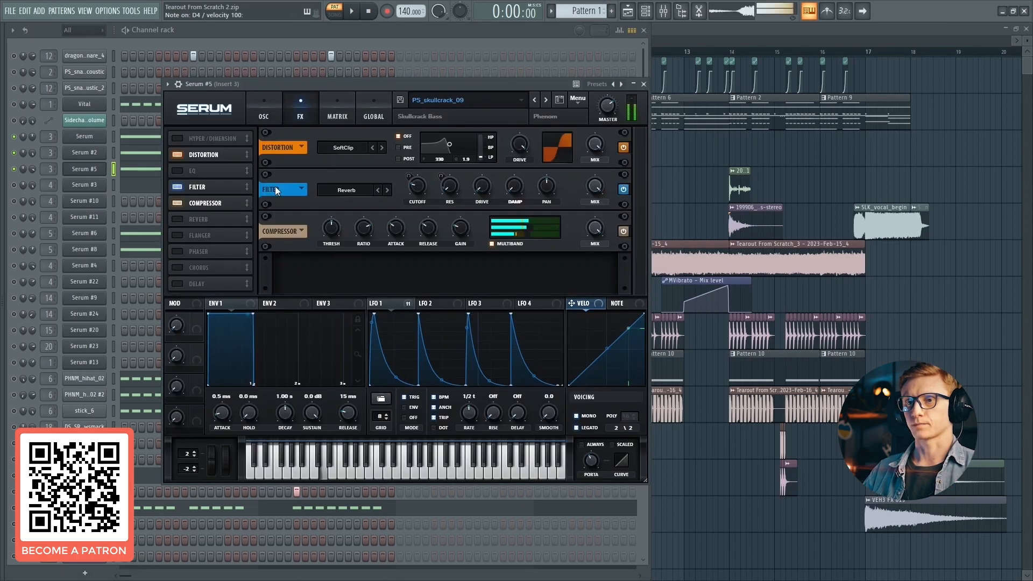
pyautogui.click(177, 186)
pyautogui.click(132, 171)
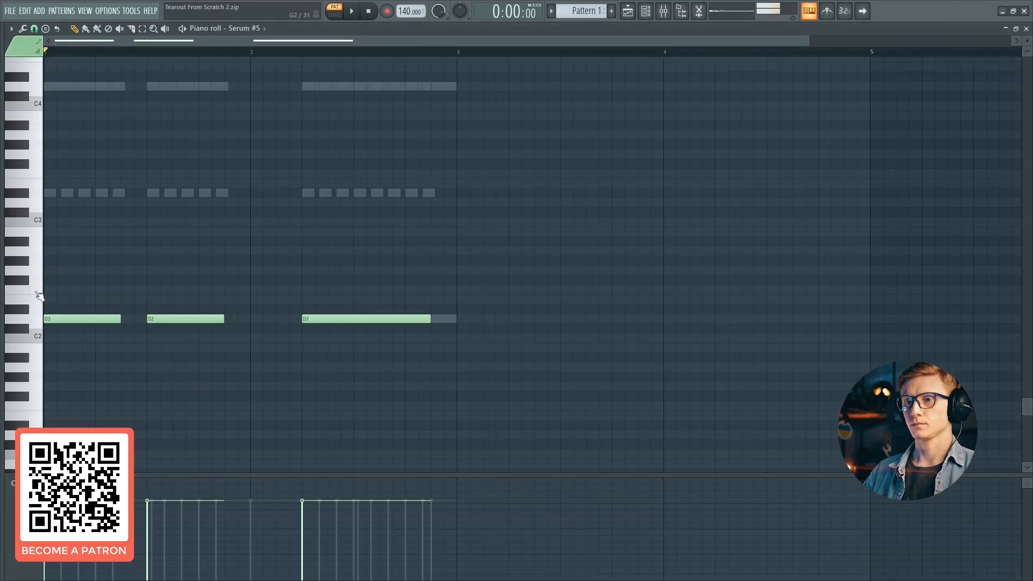
pyautogui.click(41, 320)
pyautogui.click(42, 211)
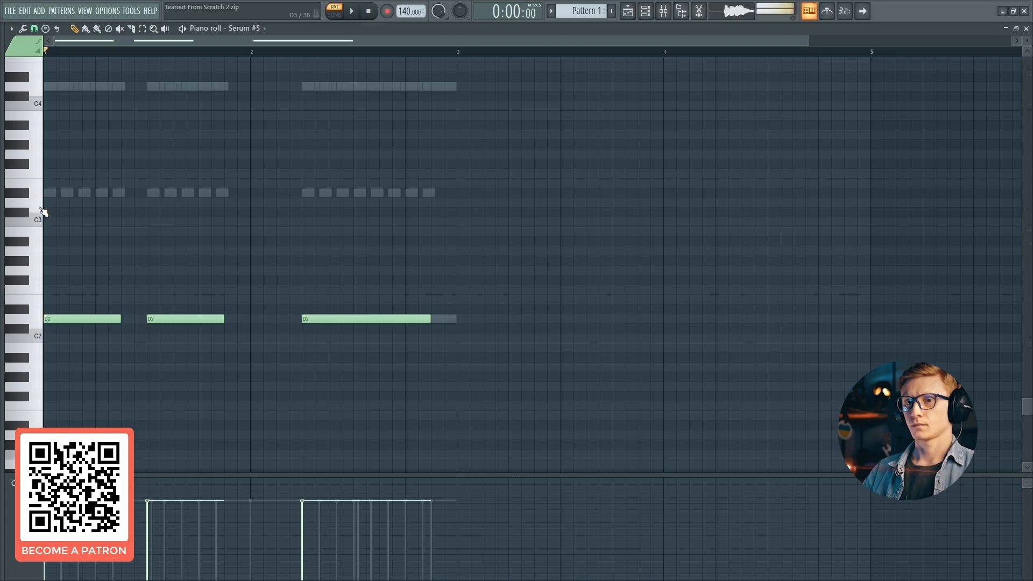
pyautogui.press('F7')
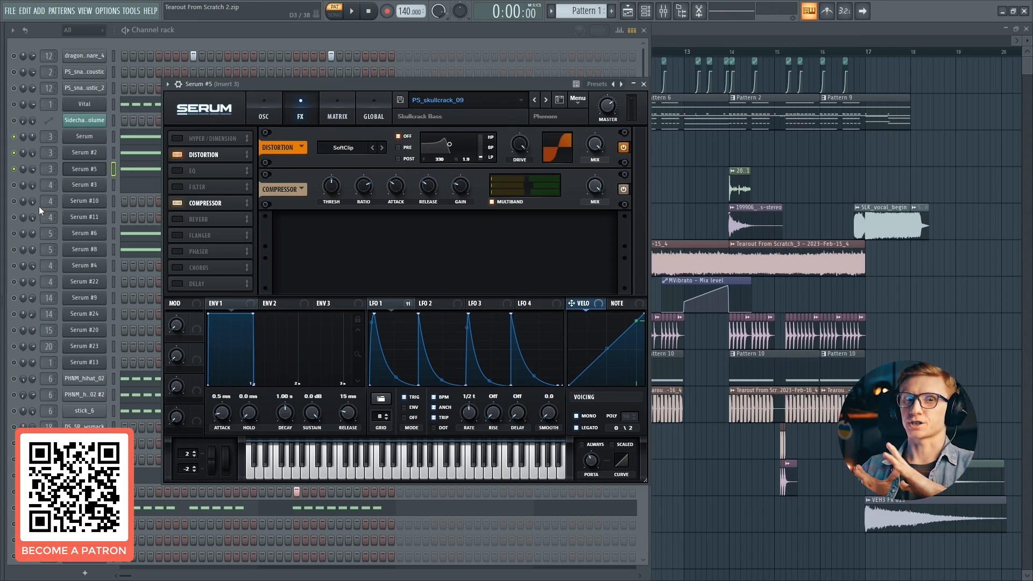
# Re-enable the Reverb-type Filter in Serum #5, and audition a note while checking LFO 1's modulation of its cutoff and resonance.
pyautogui.click(180, 218)
pyautogui.click(180, 219)
pyautogui.click(180, 187)
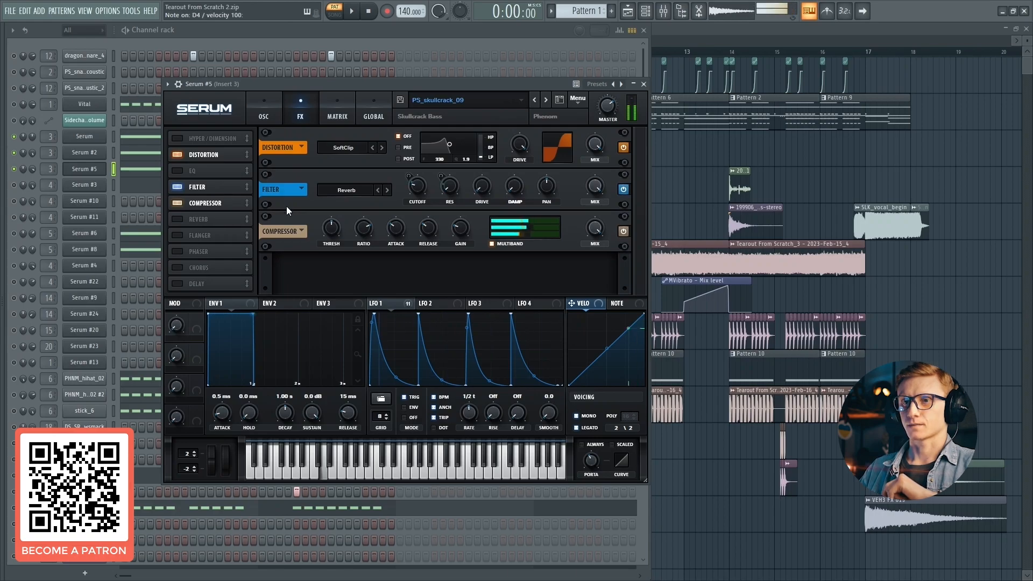
pyautogui.moveTo(393, 306); pyautogui.dragTo(409, 187)
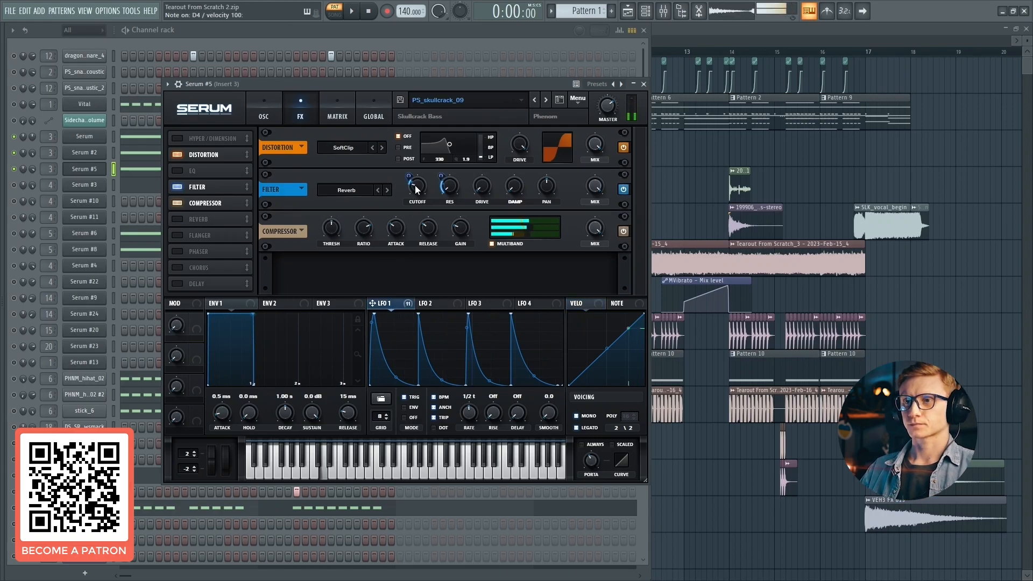
pyautogui.moveTo(413, 180)
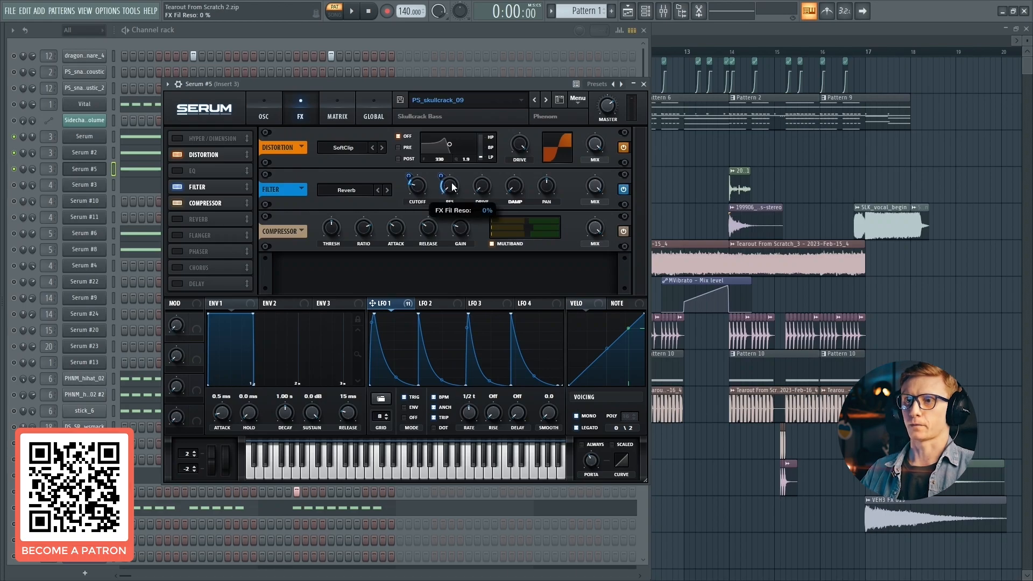
pyautogui.press('x')
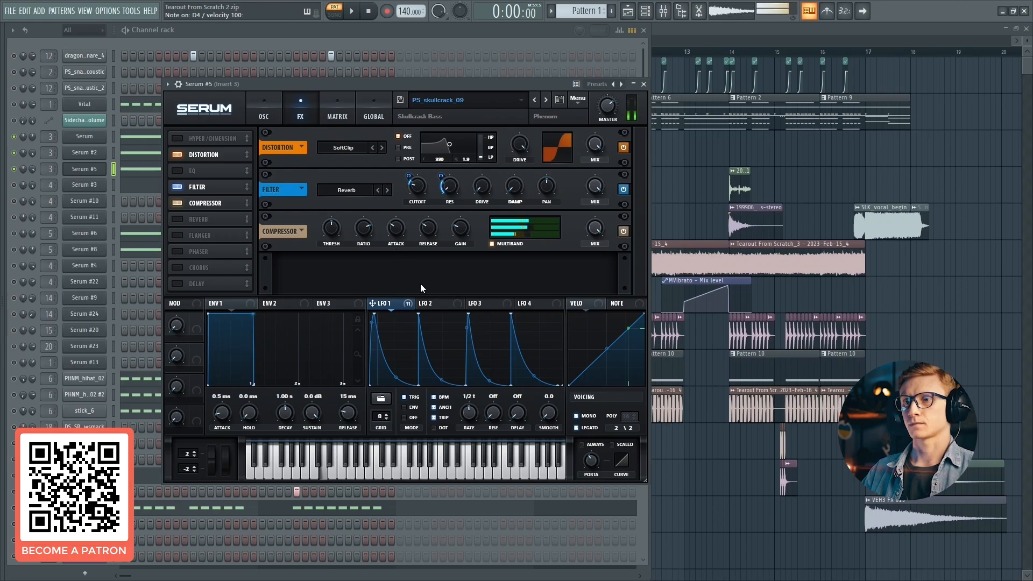
# Examine the LFO 1 assignments in the modulation matrix of Serum #5, and return to its oscillators.
pyautogui.click(263, 110)
pyautogui.click(337, 113)
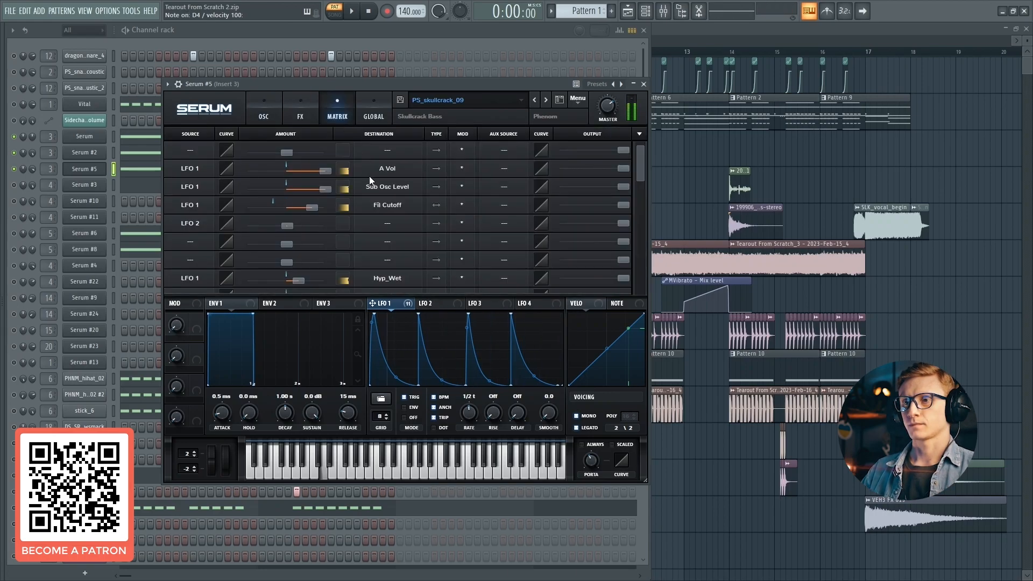
pyautogui.scroll(-1, 375, 210)
pyautogui.scroll(-4, 376, 210)
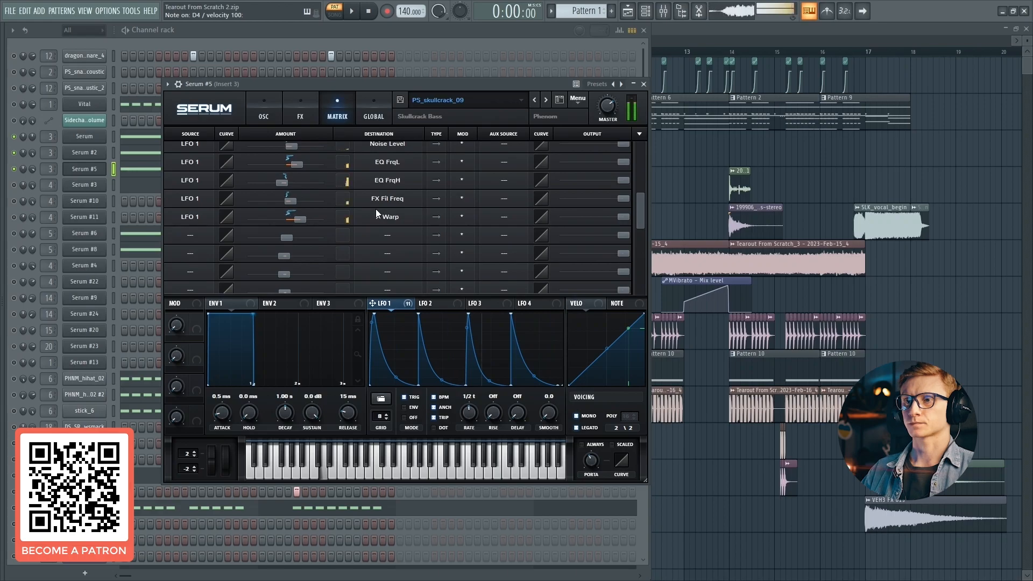
pyautogui.scroll(4, 370, 194)
pyautogui.click(265, 107)
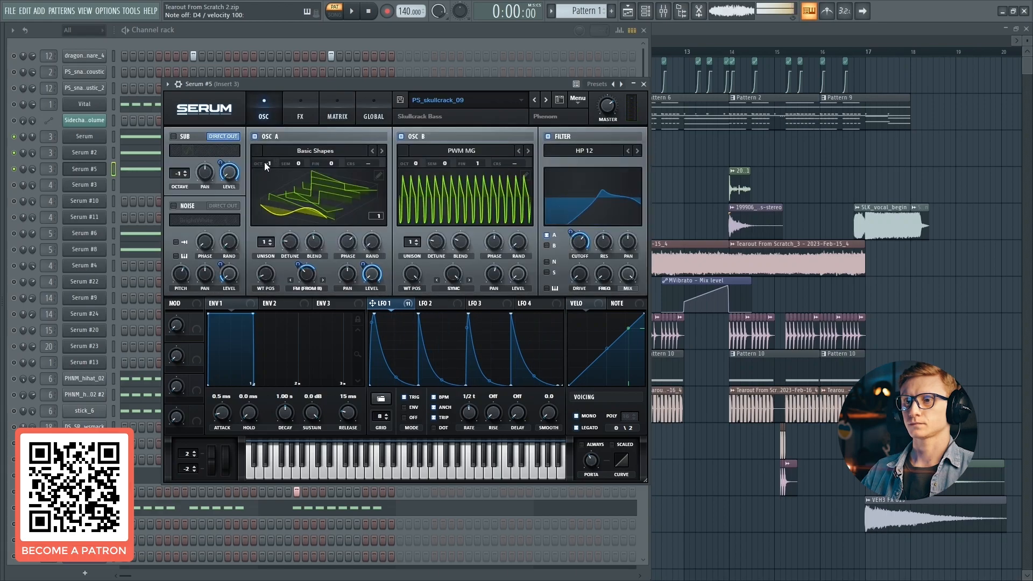
# Check the four LFOs of Serum #5, close the synth, and play Pattern 1 to hear the three bass layers together.
pyautogui.click(450, 306)
pyautogui.click(489, 301)
pyautogui.click(531, 304)
pyautogui.click(383, 304)
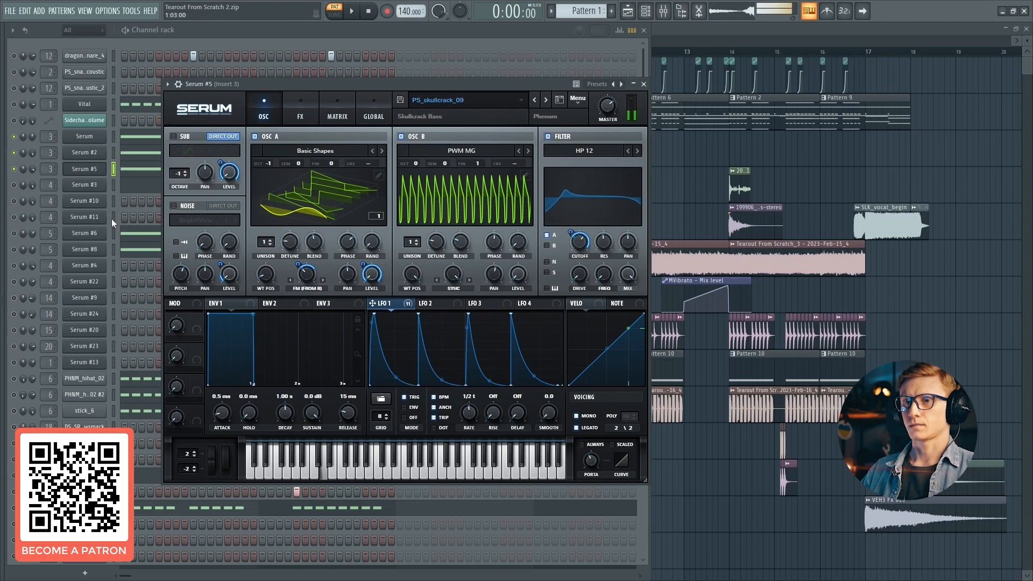
pyautogui.click(85, 168)
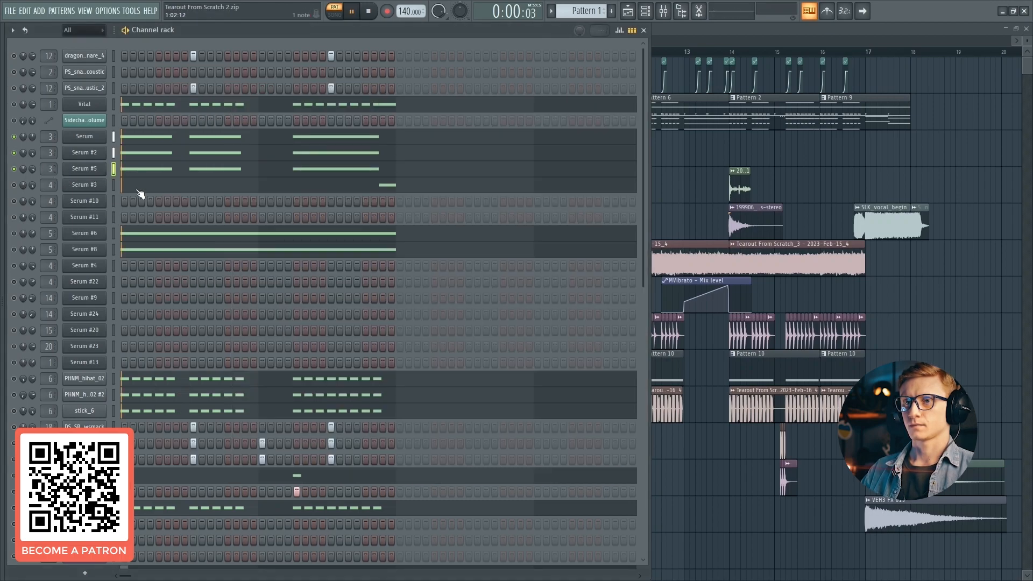
pyautogui.press('space')
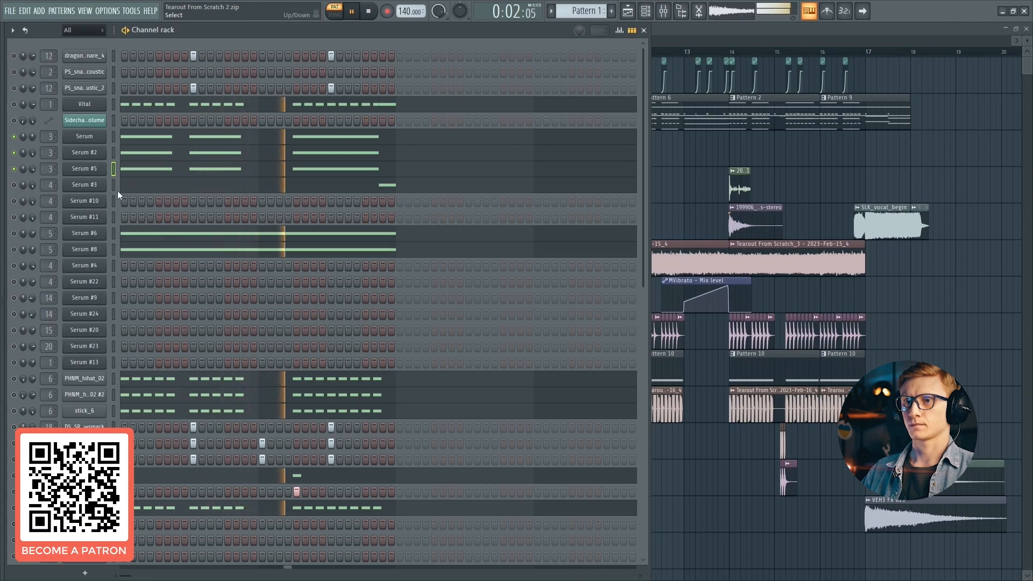
# Unmute PHNM_hihat_02 and its #2 copy, and play Pattern 1 to hear the hi-hats with the bass layers.
pyautogui.scroll(-4, 119, 217)
pyautogui.scroll(-1, 119, 217)
pyautogui.click(113, 234)
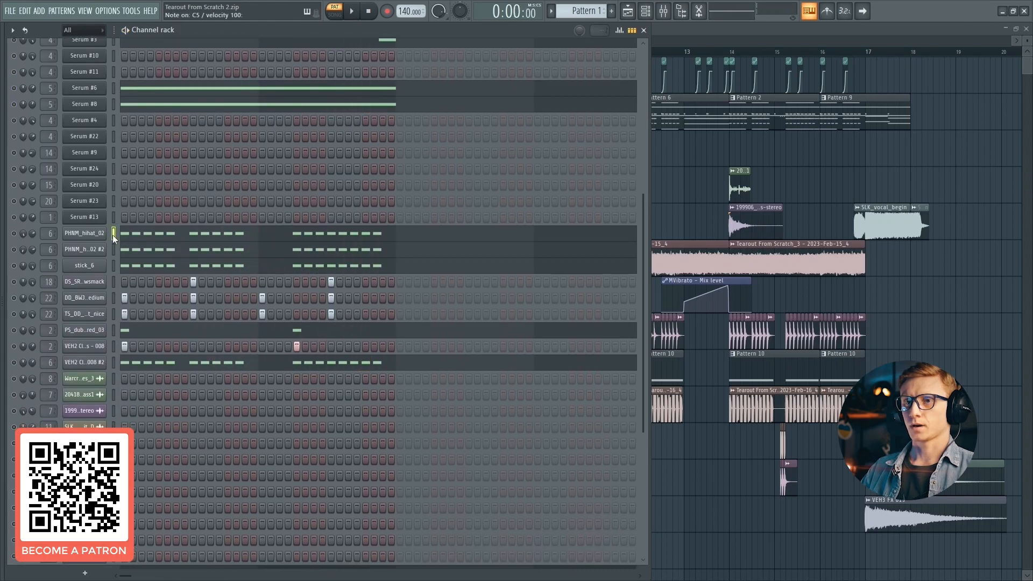
pyautogui.click(113, 249)
pyautogui.click(14, 234)
pyautogui.press('space')
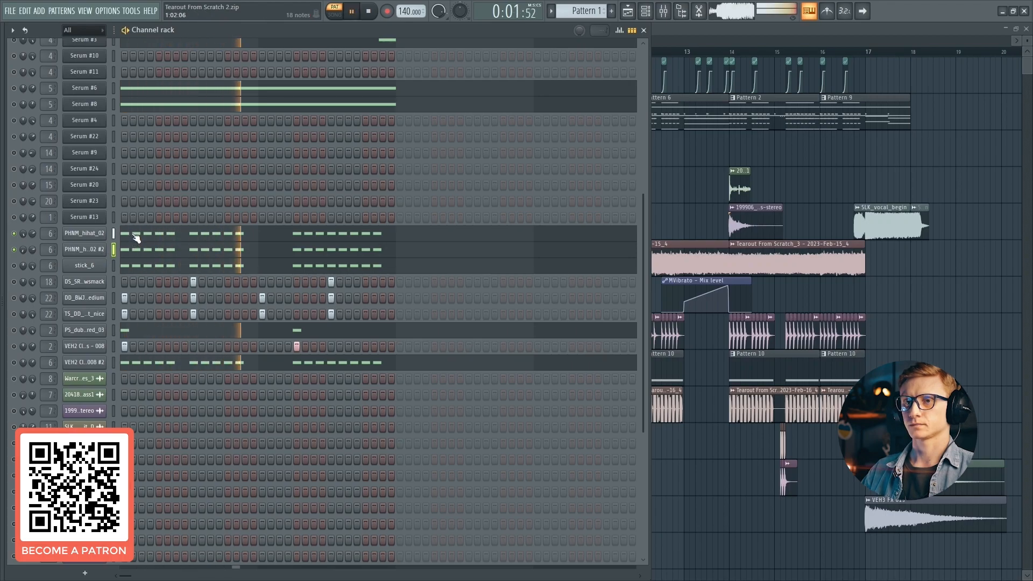
pyautogui.click(137, 235)
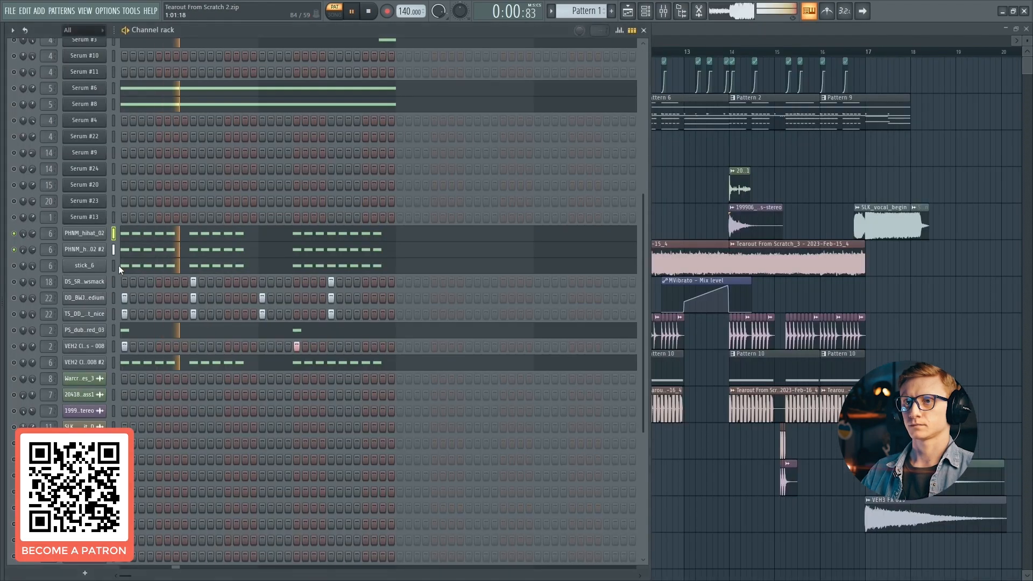
# Mute the Serum bass layers and play Pattern 1 to hear the two hi-hat channels alone.
pyautogui.scroll(5, 118, 266)
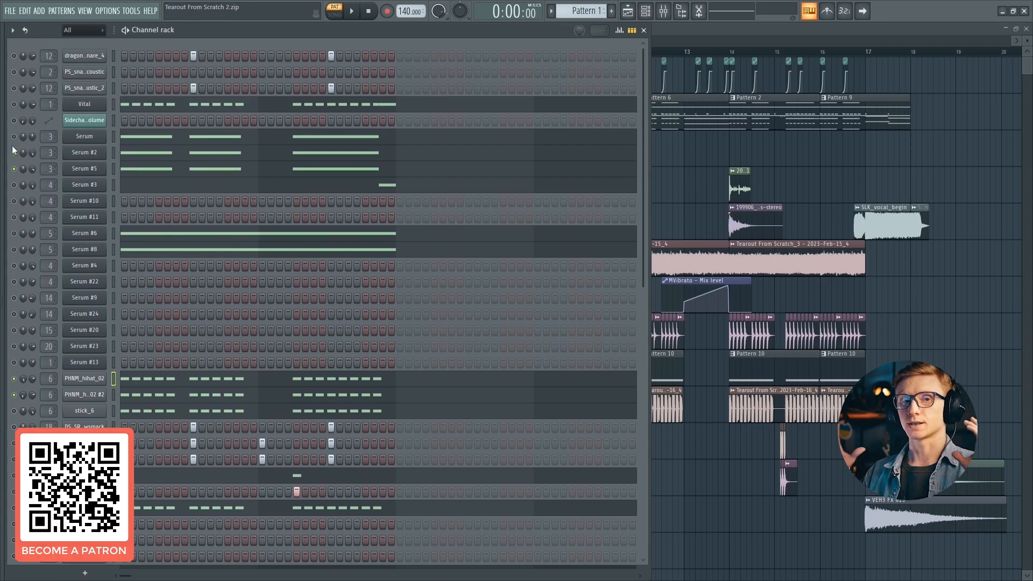
pyautogui.press('space')
pyautogui.scroll(-5, 144, 214)
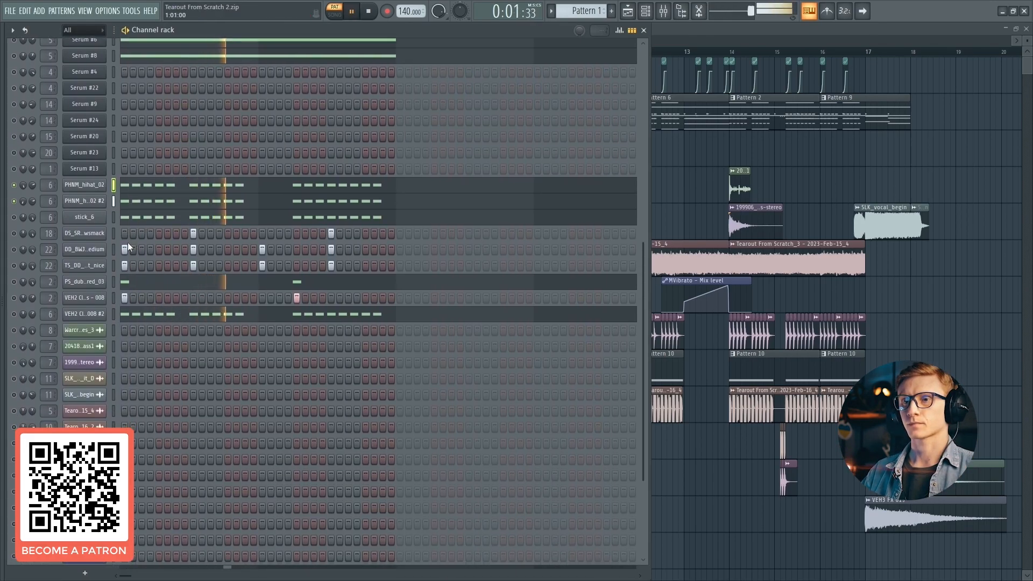
pyautogui.press('space')
# Unmute the stick_6 channel and examine its repeated short notes in the piano roll.
pyautogui.click(114, 314)
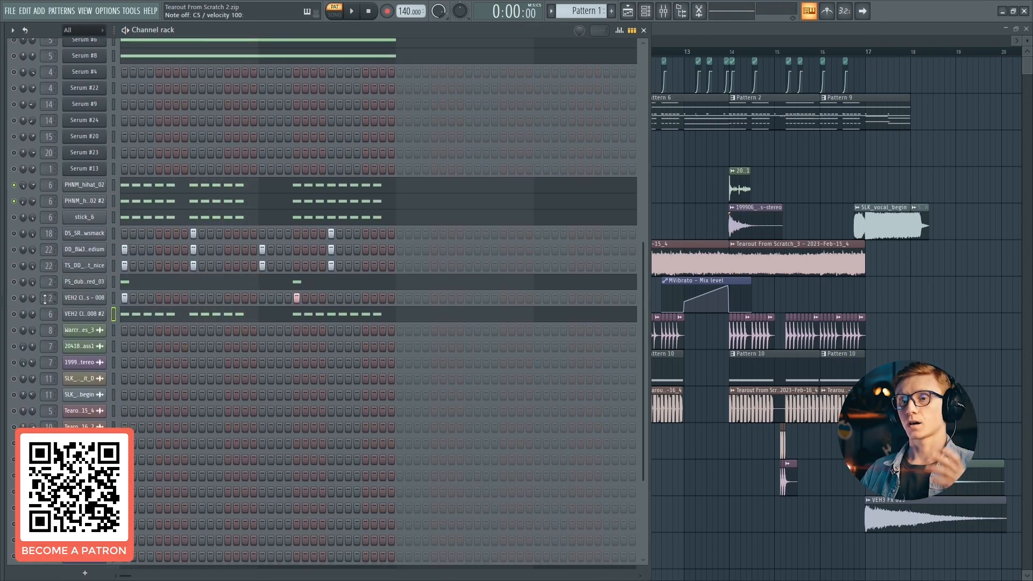
pyautogui.click(114, 216)
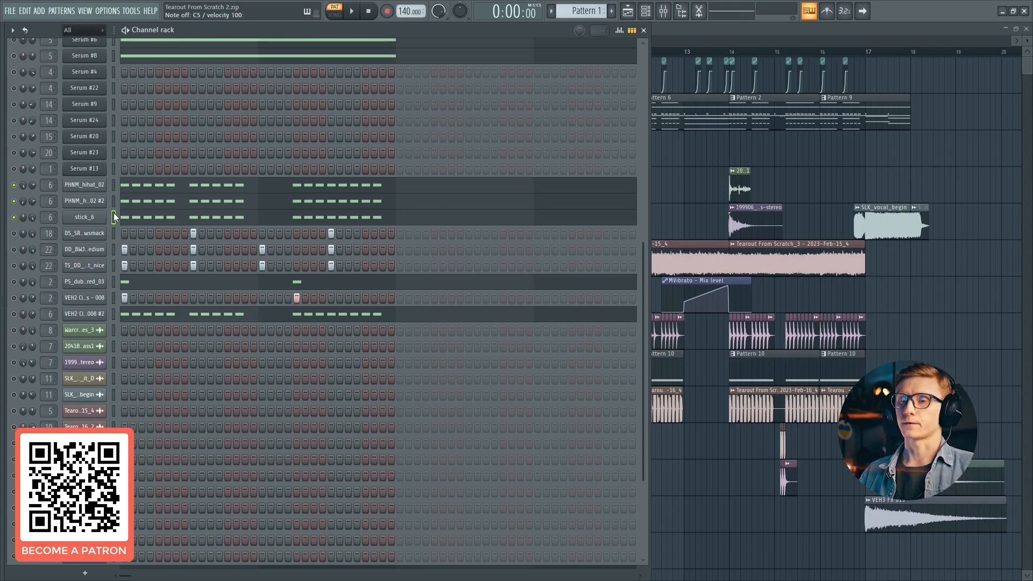
pyautogui.click(130, 221)
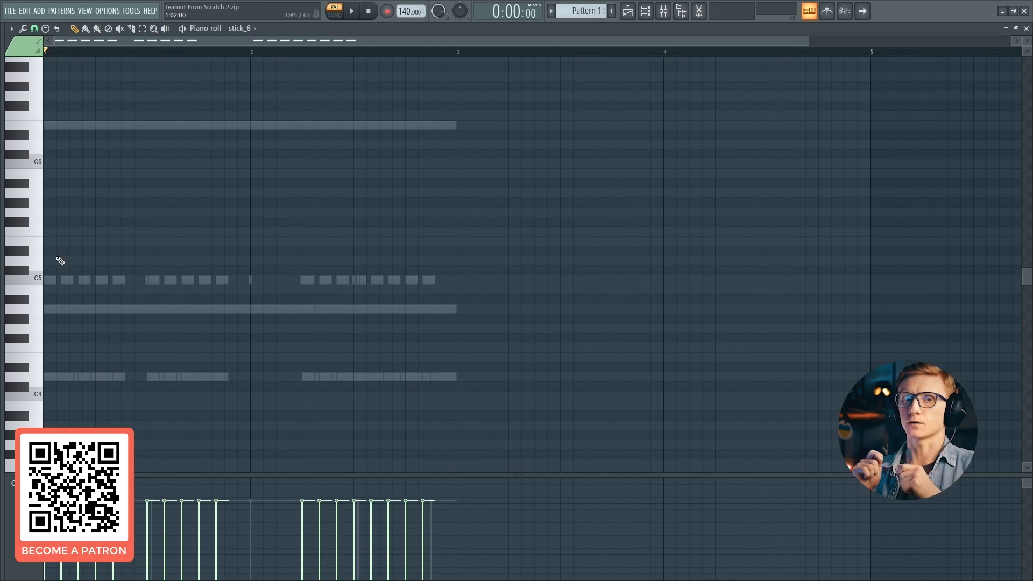
pyautogui.scroll(-6, 49, 266)
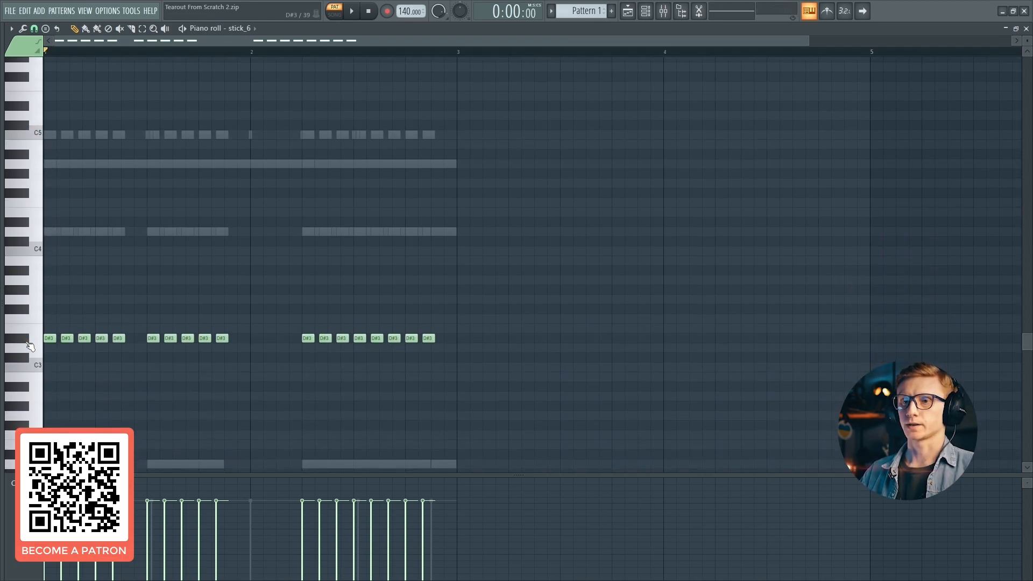
pyautogui.press('Escape')
# Play Pattern 1 to hear stick_6 with the hi-hats, and add the closed-hat VEH2 #2 channel to the playing layers.
pyautogui.press('space')
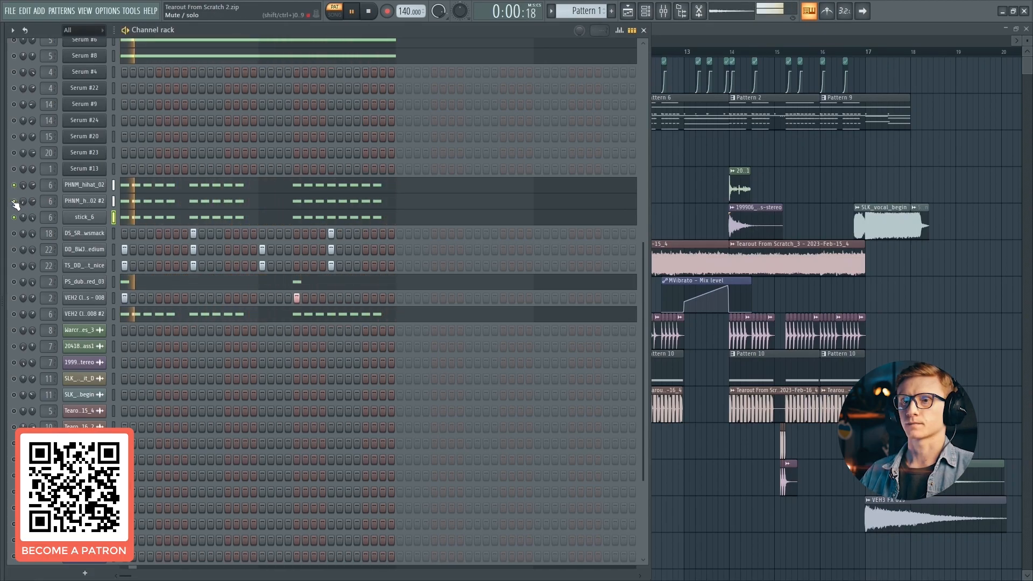
pyautogui.press('space')
pyautogui.click(114, 313)
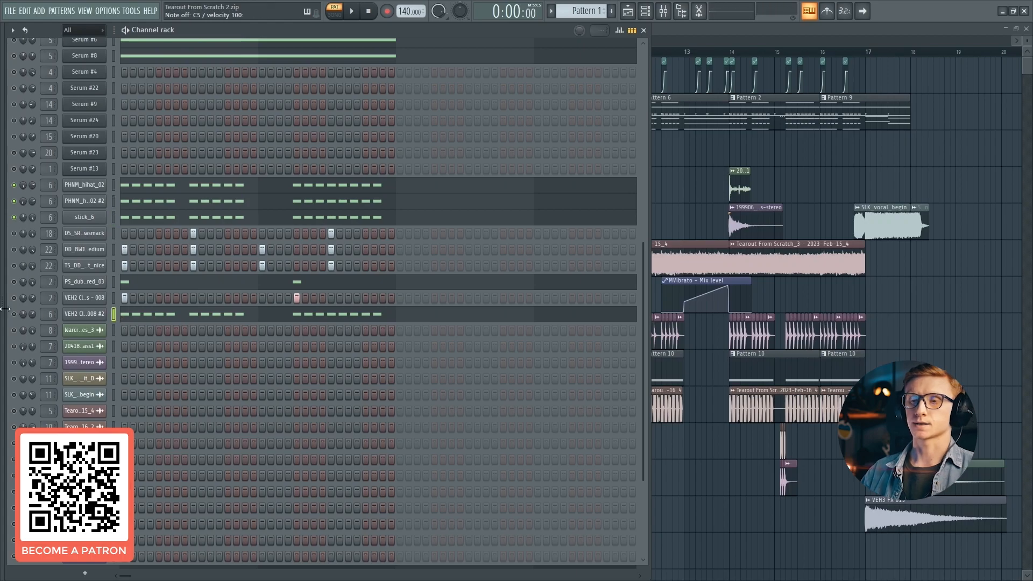
pyautogui.press('space')
# Unmute Serum, Serum #2 and Serum #5 during playback to hear the bass combined with the percussion layers, and stop Pattern 1.
pyautogui.scroll(2, 121, 289)
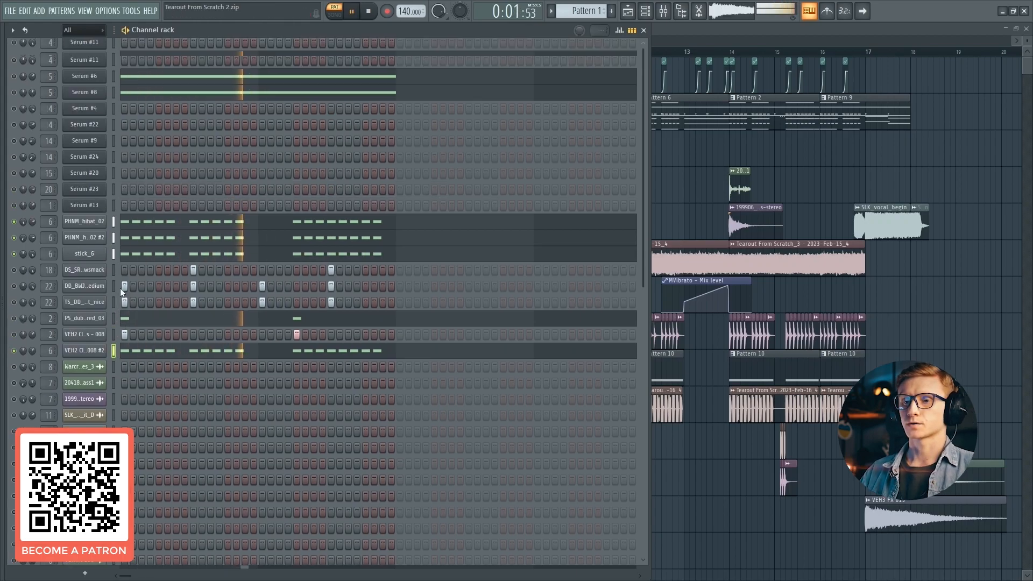
pyautogui.scroll(5, 121, 288)
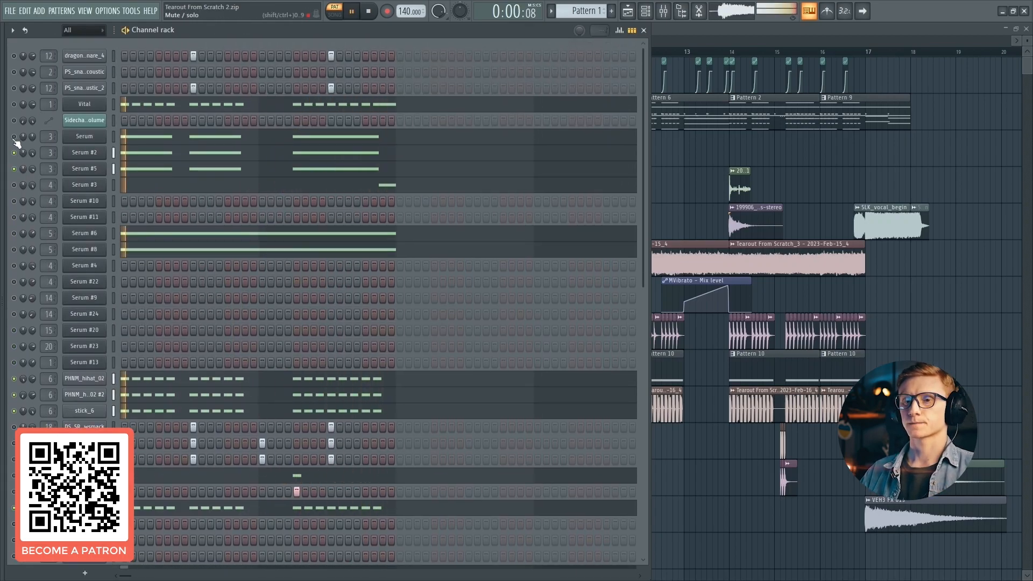
pyautogui.scroll(-5, 111, 201)
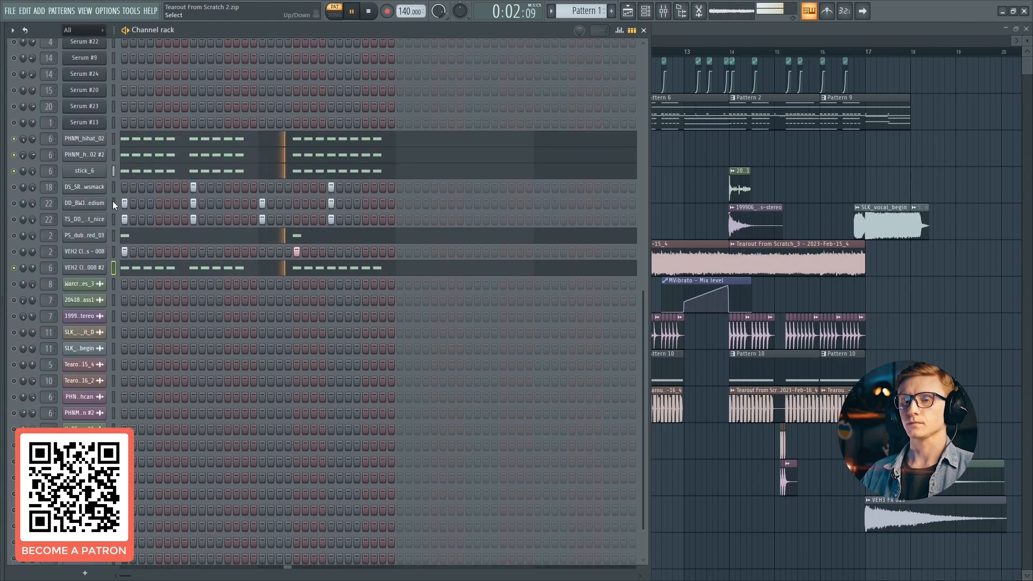
pyautogui.press('space')
pyautogui.scroll(-1, 112, 201)
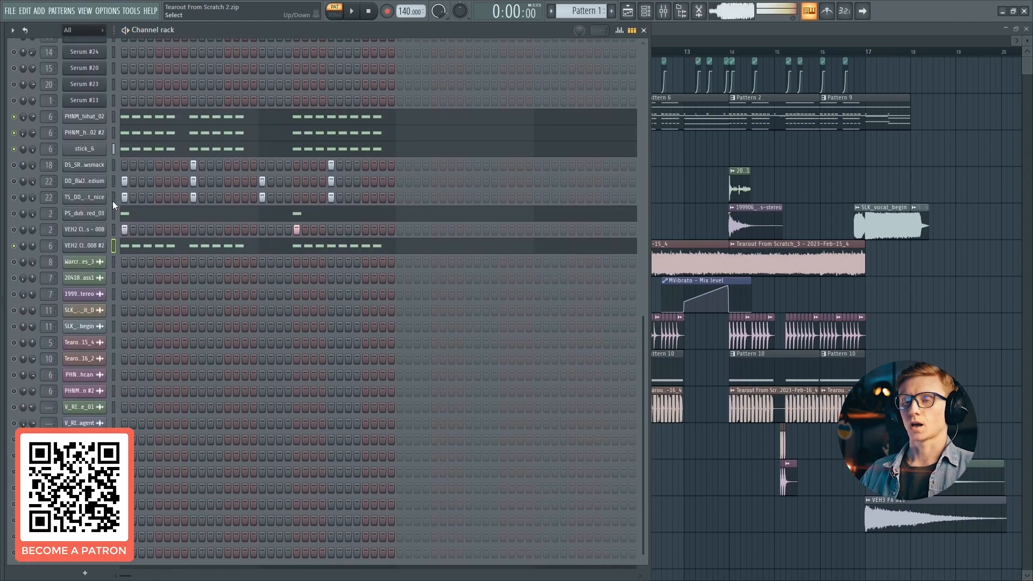
pyautogui.scroll(8, 112, 202)
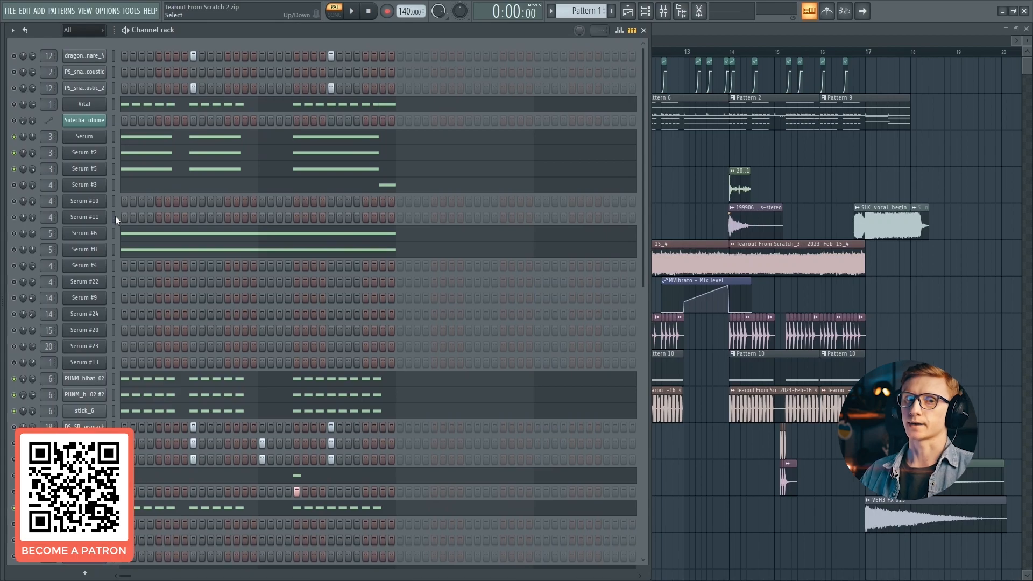
# Play Pattern 1 to hear the bass, hi-hats and stick_6 together with the DD and TS_DD drum channels, and select the closed-hat VEH2 channel.
pyautogui.scroll(-3, 114, 217)
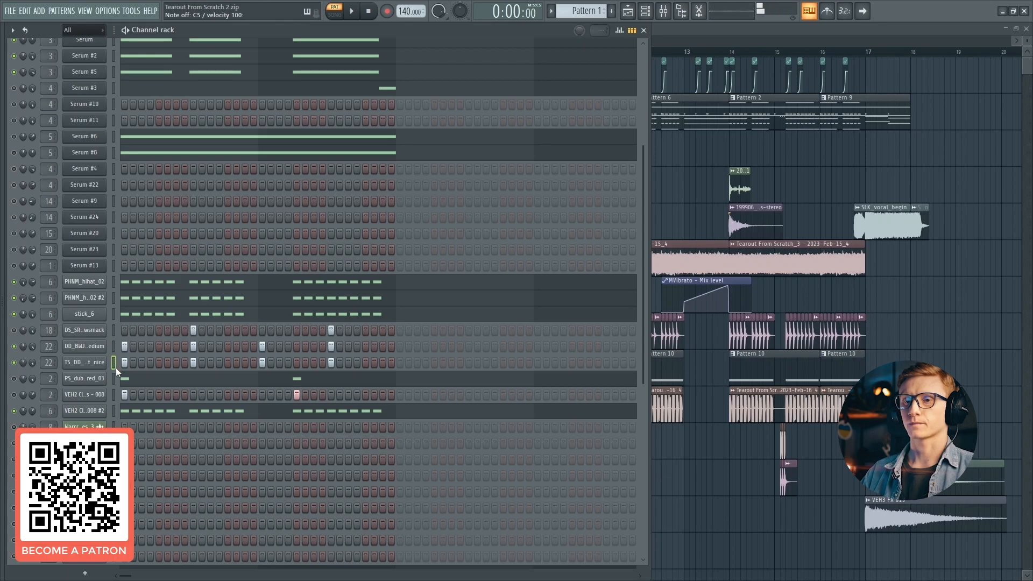
pyautogui.press('space')
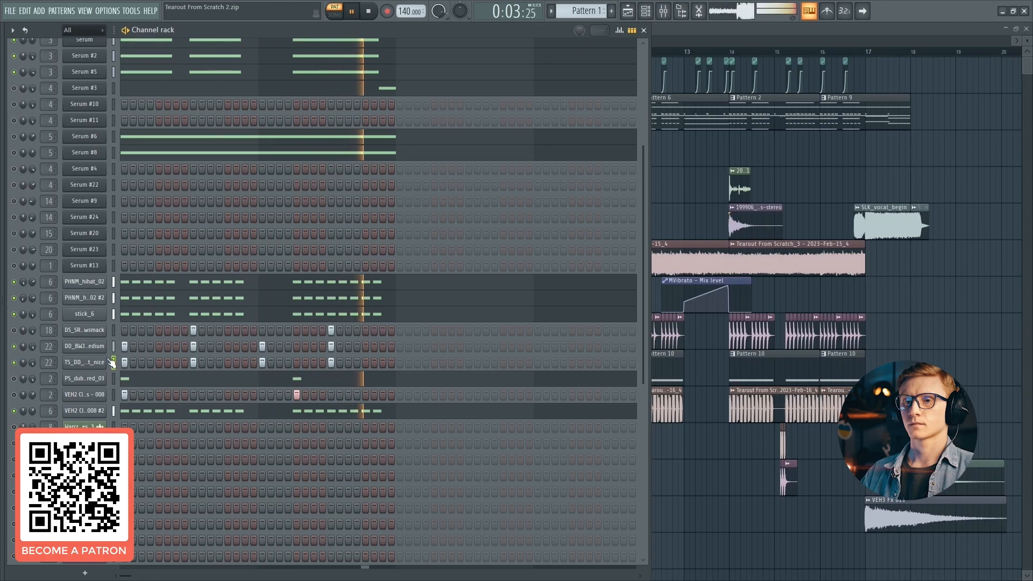
pyautogui.press('space')
pyautogui.click(114, 395)
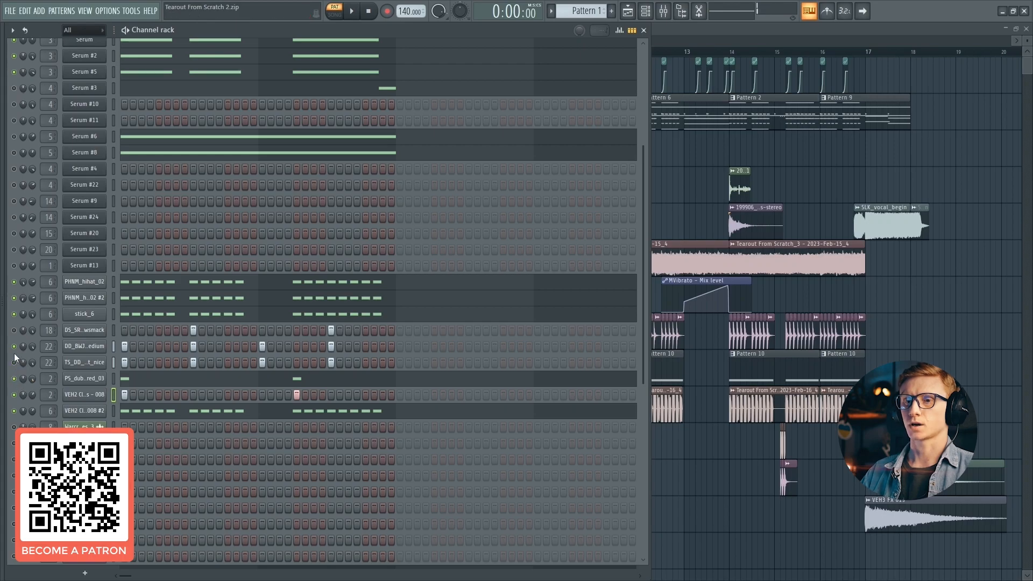
# Solo the PS_dubstep_kick_layered_03 channel and examine its two A4 notes in the piano roll.
pyautogui.rightClick(15, 379)
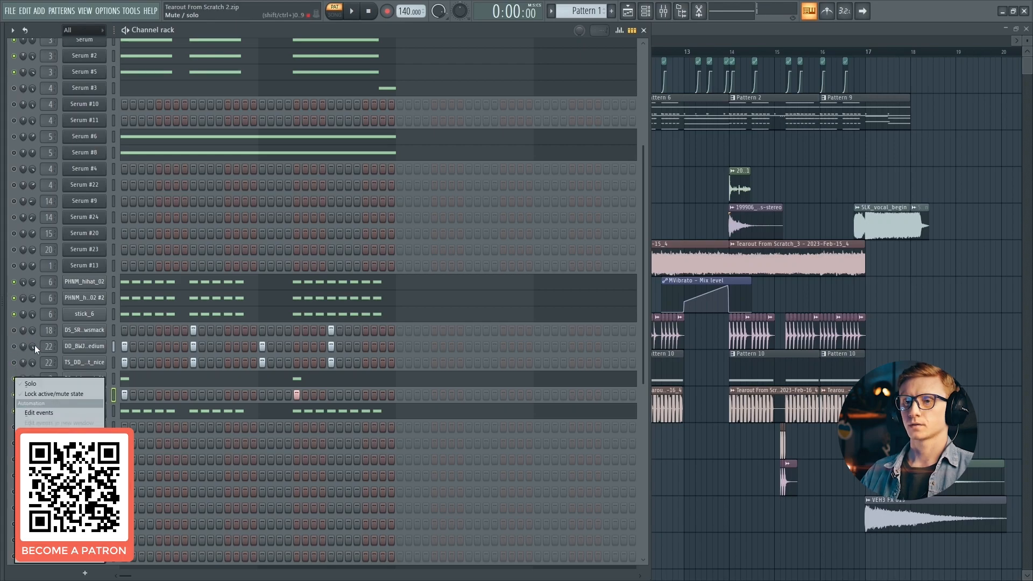
pyautogui.click(36, 383)
pyautogui.press('space')
pyautogui.click(137, 379)
pyautogui.press('space')
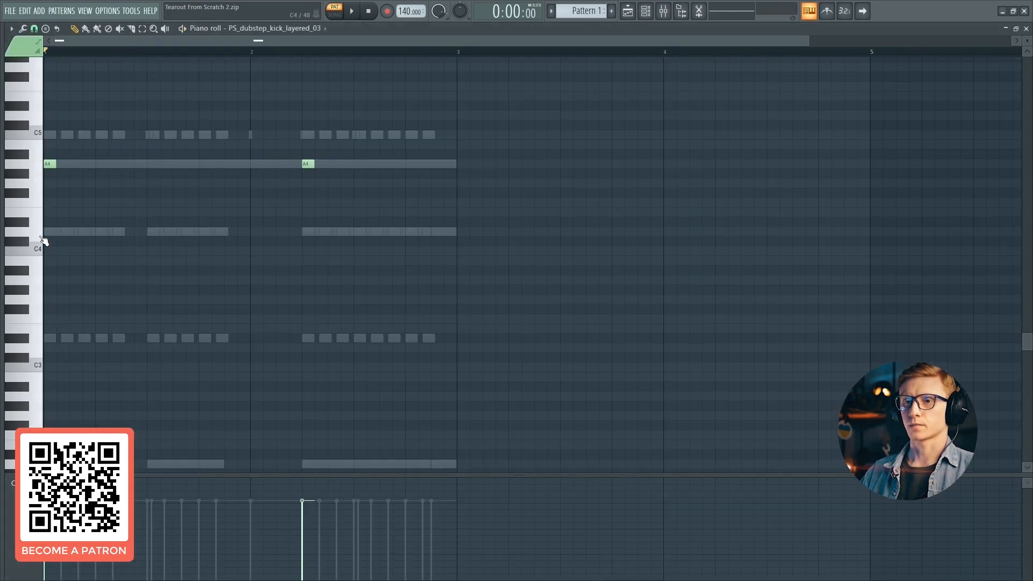
pyautogui.click(26, 163)
pyautogui.press('Escape')
# Play the soloed dubstep kick in Pattern 1 and inspect its sample waveform in the sampler.
pyautogui.press('space')
pyautogui.press('space')
pyautogui.click(84, 381)
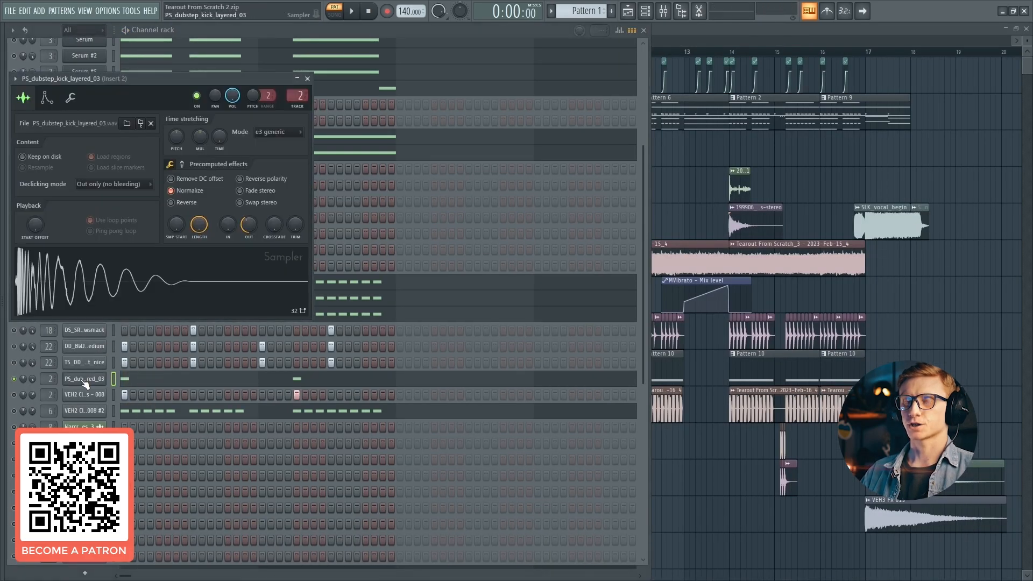
pyautogui.click(84, 379)
pyautogui.press('space')
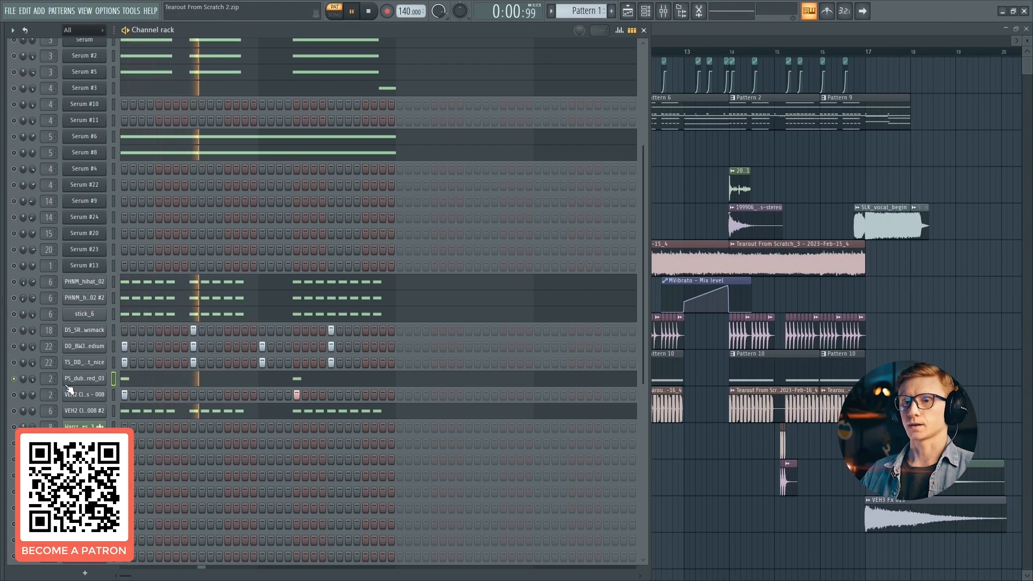
# Unmute the closed-hat VEH2 channel and restart Pattern 1 repeatedly to hear its transient layered on the dubstep kick.
pyautogui.click(15, 396)
pyautogui.press('space')
pyautogui.press('space')
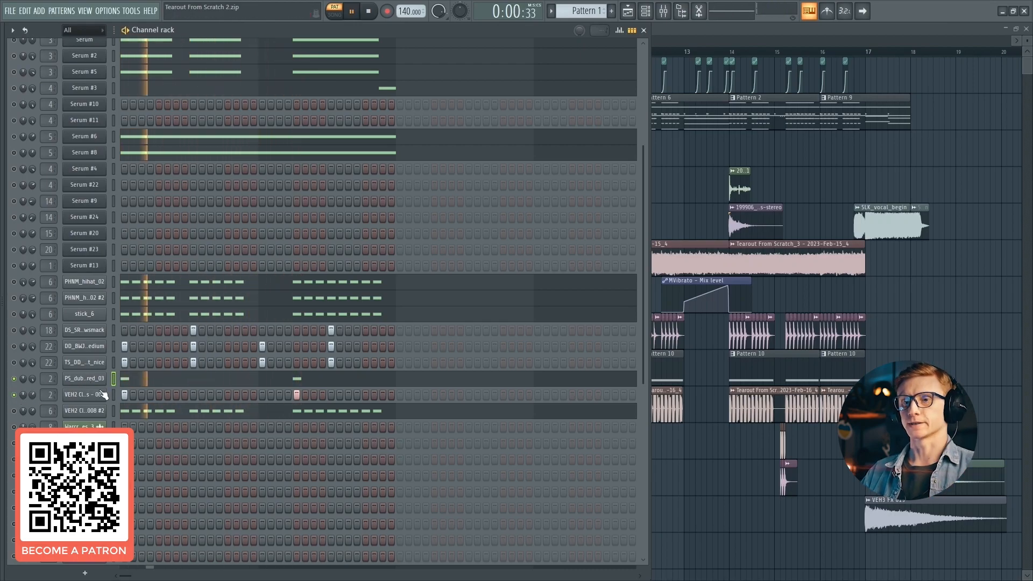
pyautogui.press('space')
pyautogui.press('space')
pyautogui.press('space')
pyautogui.press('space')
pyautogui.press('space')
pyautogui.press('space')
pyautogui.press('space')
pyautogui.press('space')
pyautogui.press('space')
pyautogui.press('space')
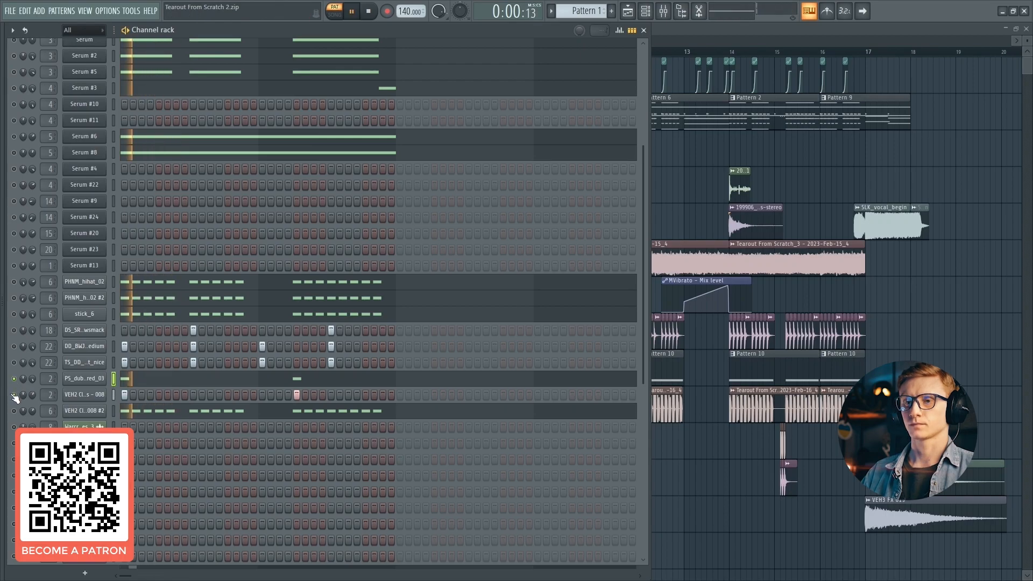
pyautogui.press('space')
# Unmute the TS_DD, DD and DS_SR drum channels and play Pattern 1 to hear them with the kick layers.
pyautogui.click(14, 362)
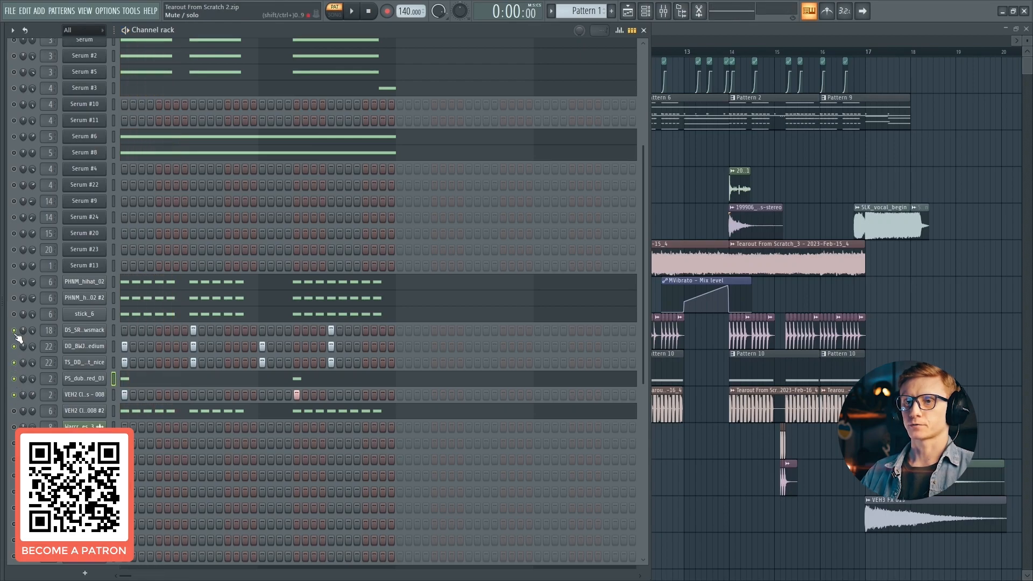
pyautogui.press('space')
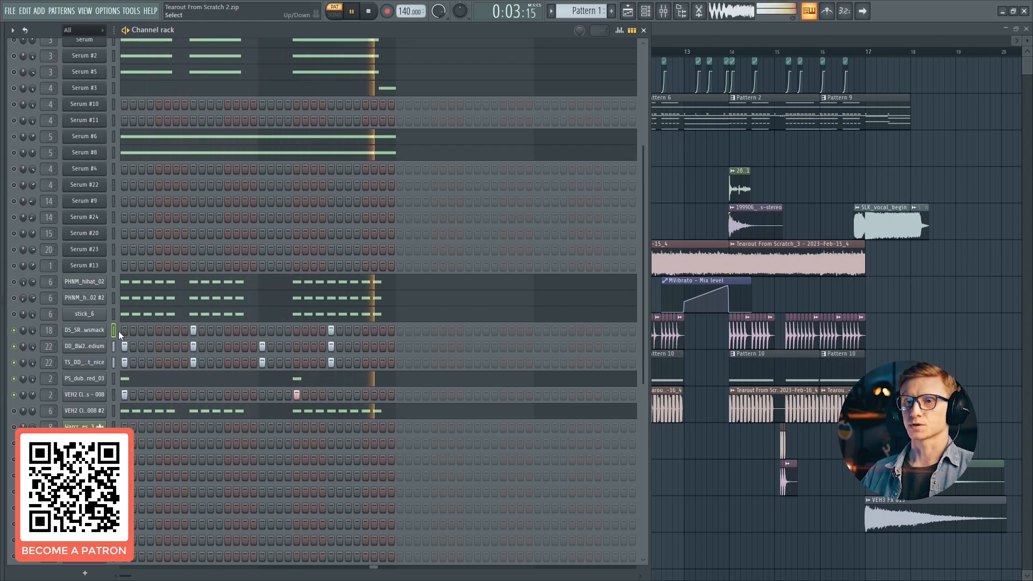
pyautogui.press('space')
# Check the DS_SR channel and audition the dragonhardsnare_4 and the two PS_snare_acoustic channels.
pyautogui.scroll(3, 118, 332)
pyautogui.scroll(3, 118, 331)
pyautogui.click(85, 426)
pyautogui.click(85, 427)
pyautogui.click(114, 56)
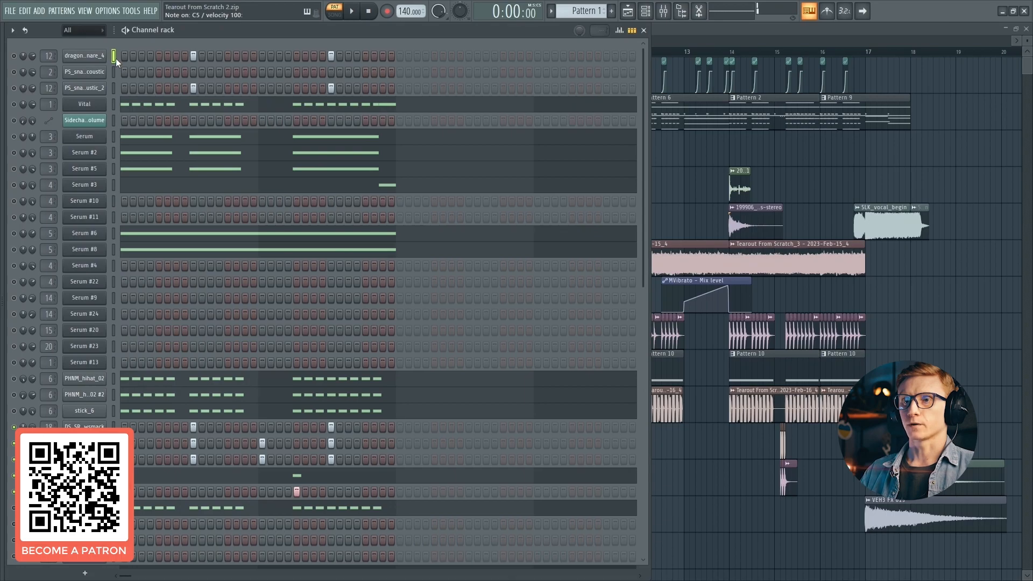
pyautogui.click(114, 73)
pyautogui.click(114, 88)
# Inspect the dragonhardsnare_4 and PS_snare_acoustic_2 samples in the sampler and audition the acoustic snare's waveform.
pyautogui.click(97, 60)
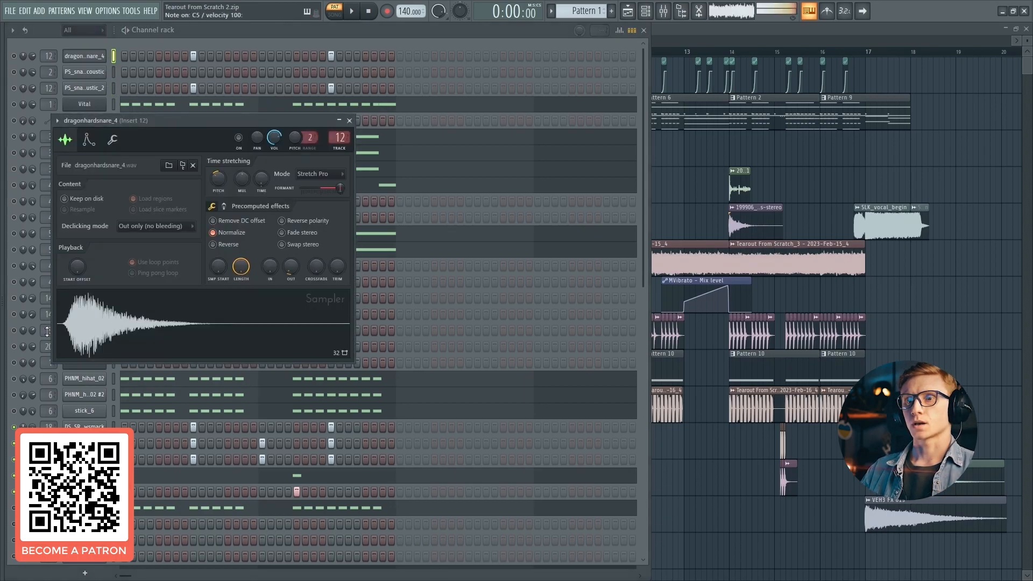
pyautogui.click(101, 88)
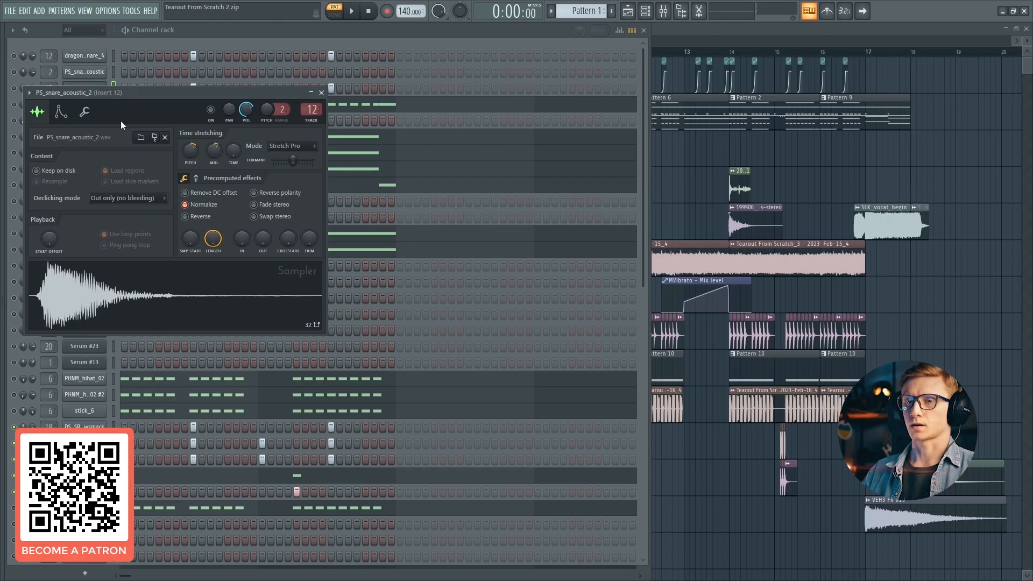
pyautogui.click(78, 295)
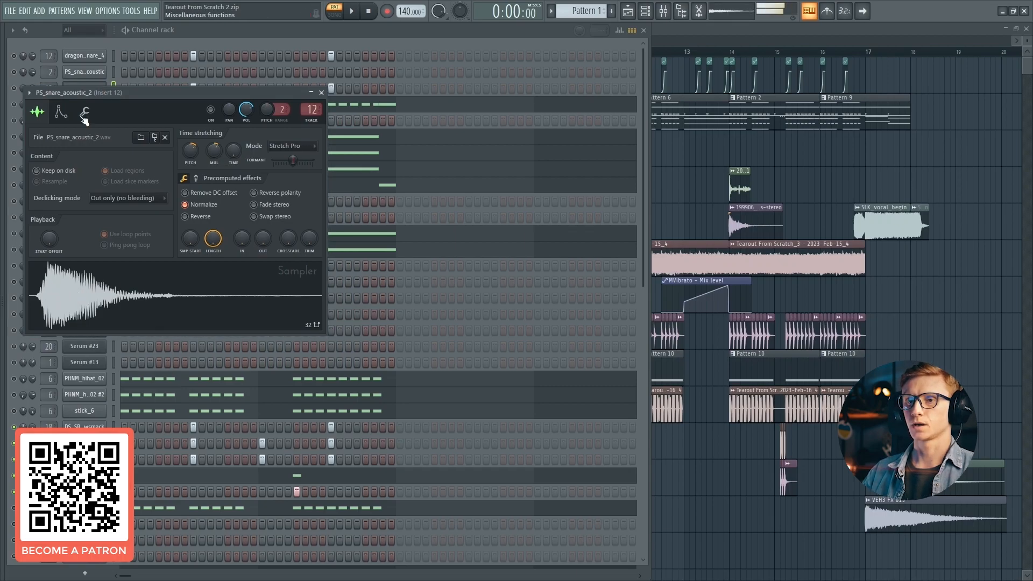
pyautogui.click(95, 87)
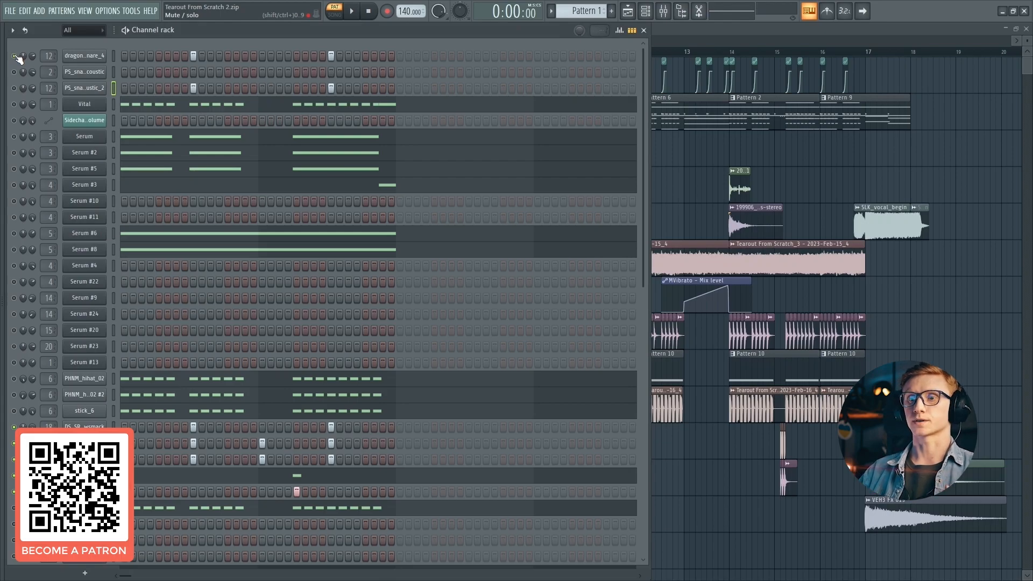
# Play Pattern 1 with both snare layers active, and unmute the hi-hat, stick_6 and Serum bass channels.
pyautogui.press('space')
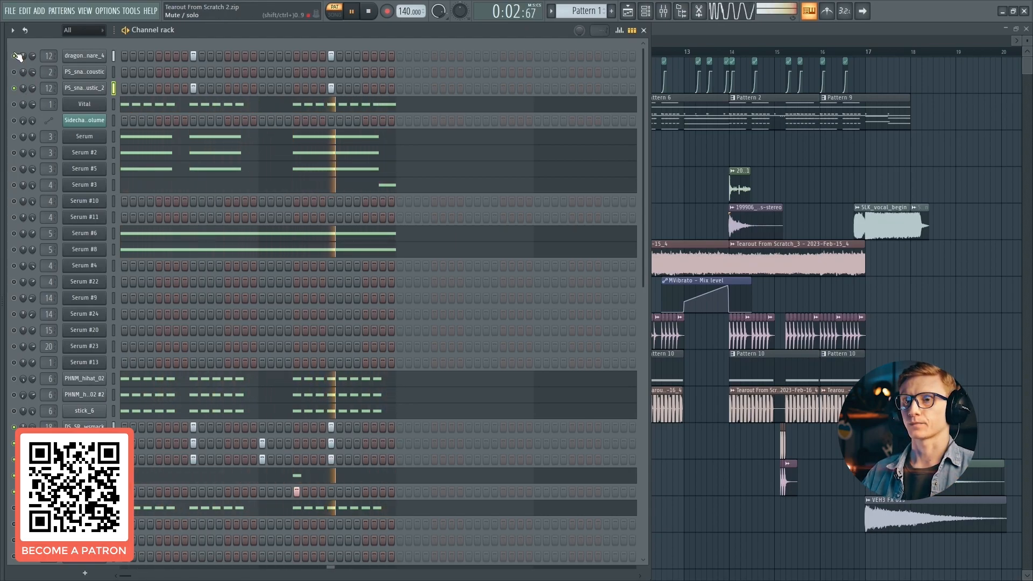
pyautogui.press('space')
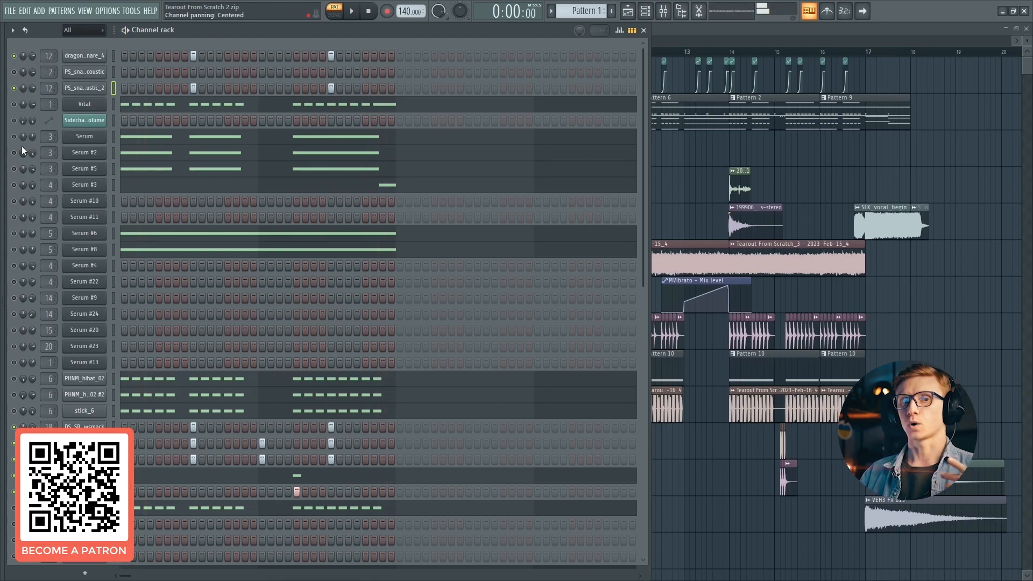
pyautogui.scroll(-6, 18, 172)
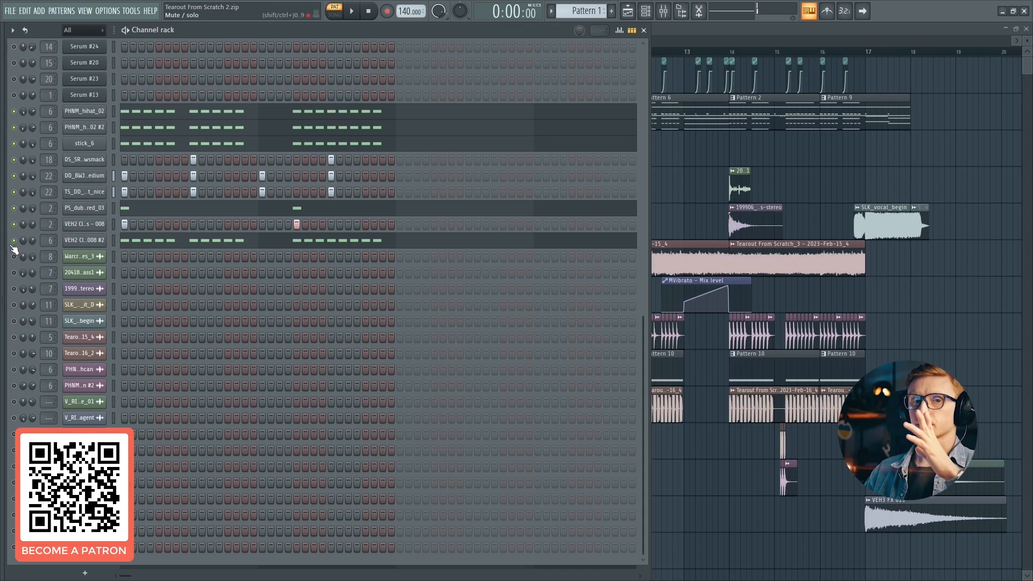
pyautogui.scroll(6, 13, 248)
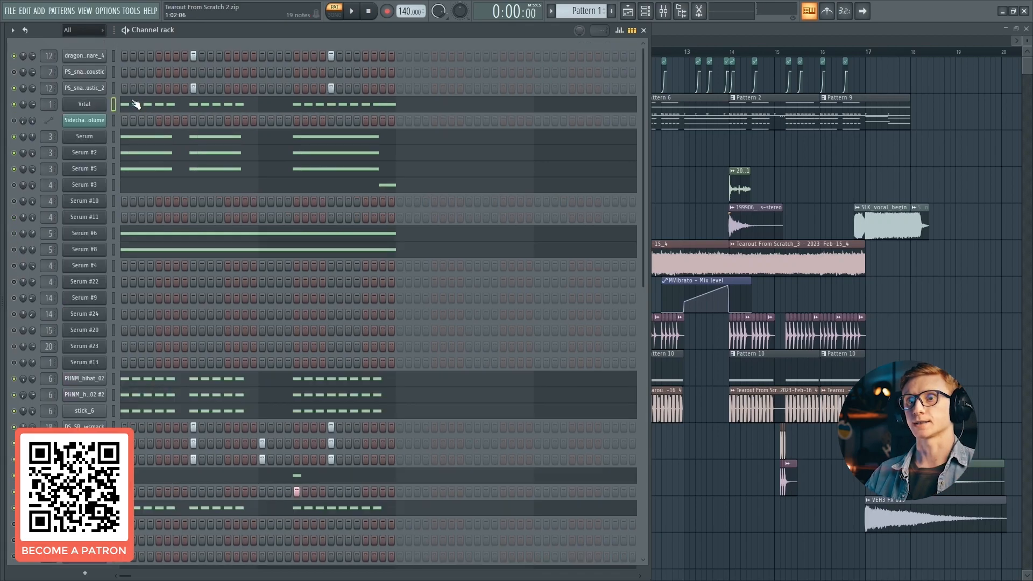
# Solo the Vital channel, play Pattern 1 to hear it alone, and examine its repeated D4 notes in the piano roll.
pyautogui.rightClick(16, 104)
pyautogui.press('space')
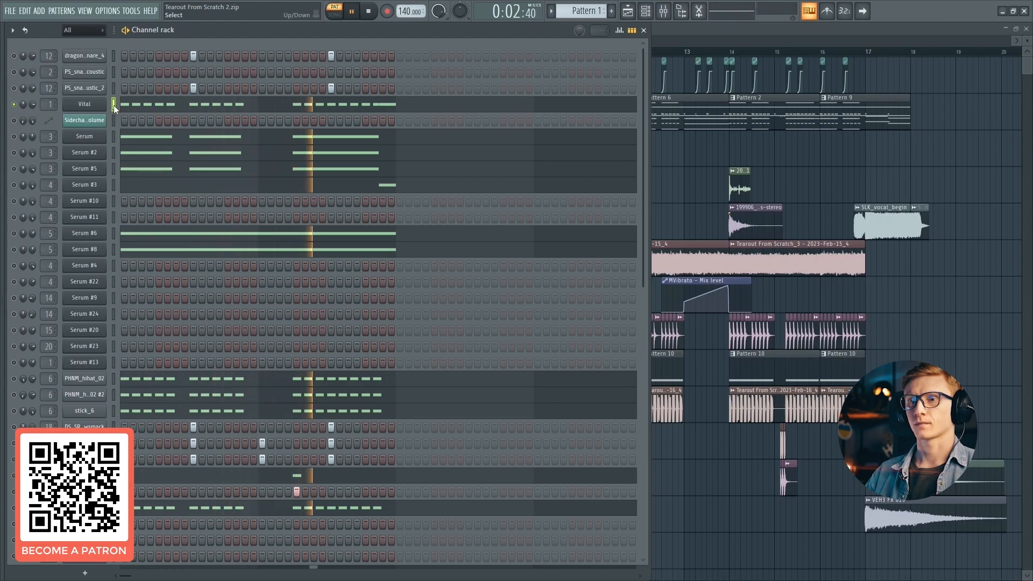
pyautogui.click(126, 107)
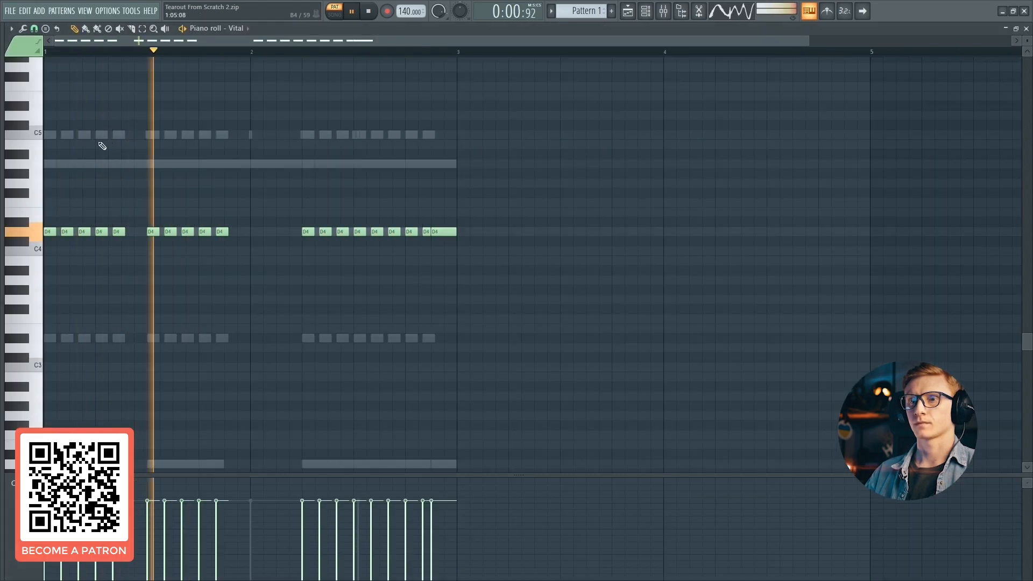
pyautogui.press('Escape')
pyautogui.press('space')
# Open the Vital synth on its own channel, play a D4 note to hear the patch, and show its effects.
pyautogui.click(93, 103)
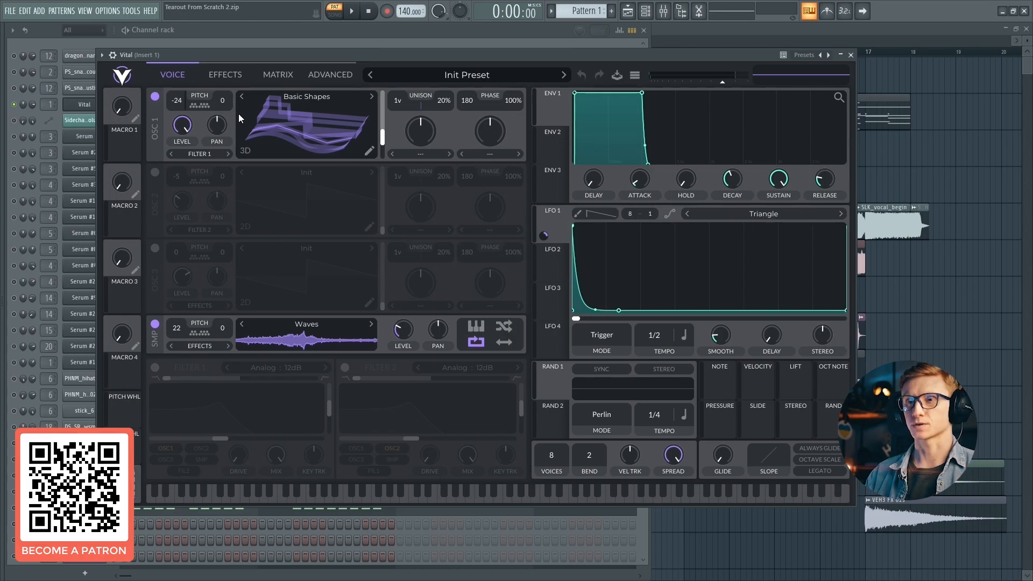
pyautogui.press('x')
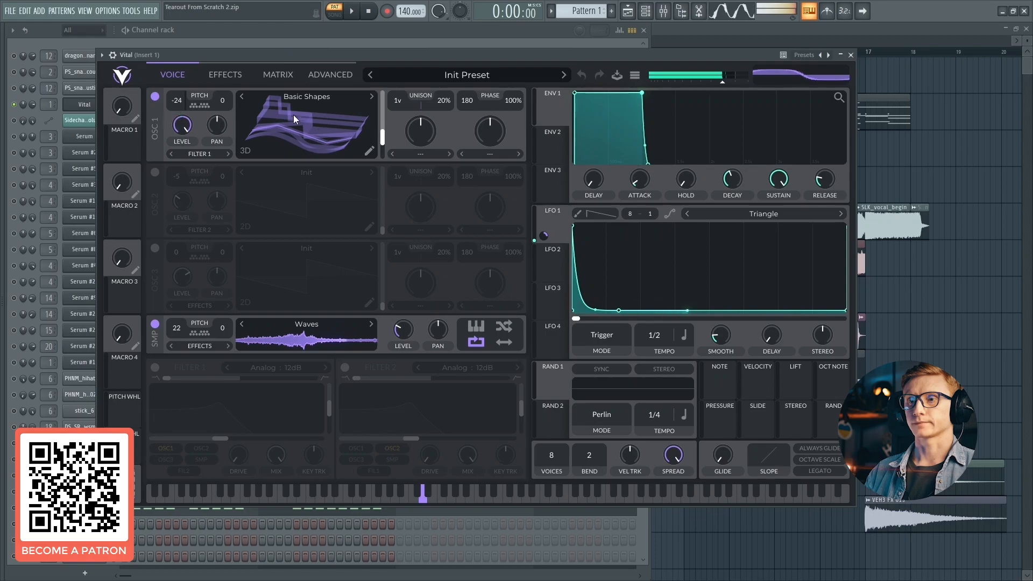
pyautogui.click(230, 75)
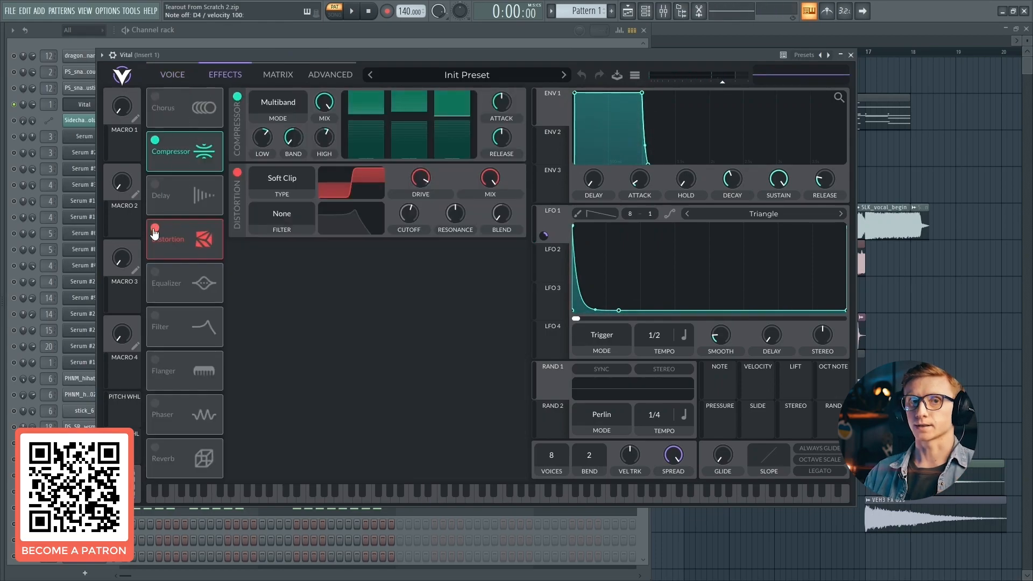
# Turn off Vital's Distortion, Compressor and Waves sample source, and play D4 to hear the bare Basic Shapes oscillator.
pyautogui.click(155, 229)
pyautogui.click(155, 140)
pyautogui.click(172, 75)
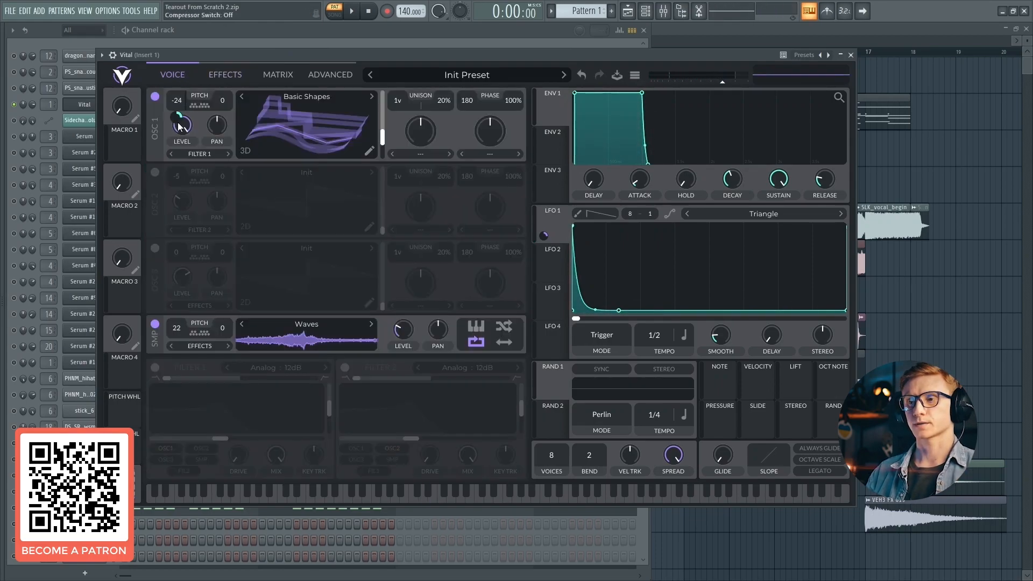
pyautogui.click(155, 324)
pyautogui.press('x')
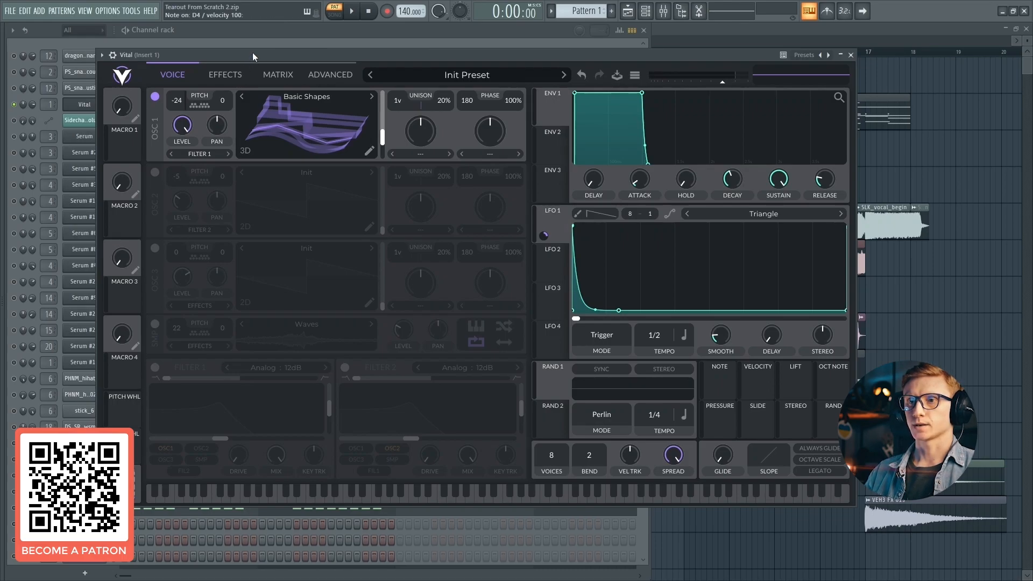
pyautogui.press('x')
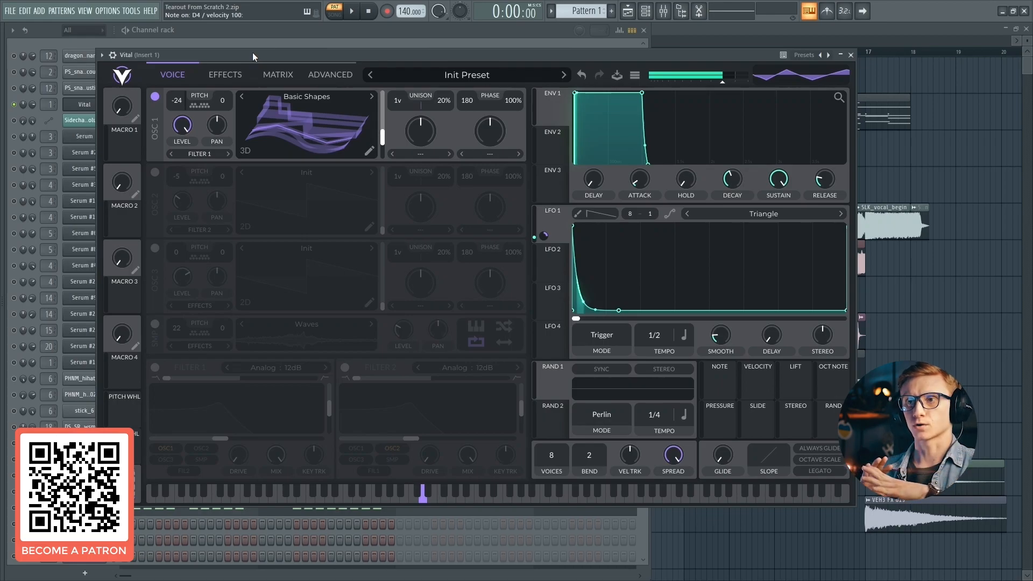
# Examine LFO 1's curve and its modulation amount on oscillator 1.
pyautogui.click(551, 218)
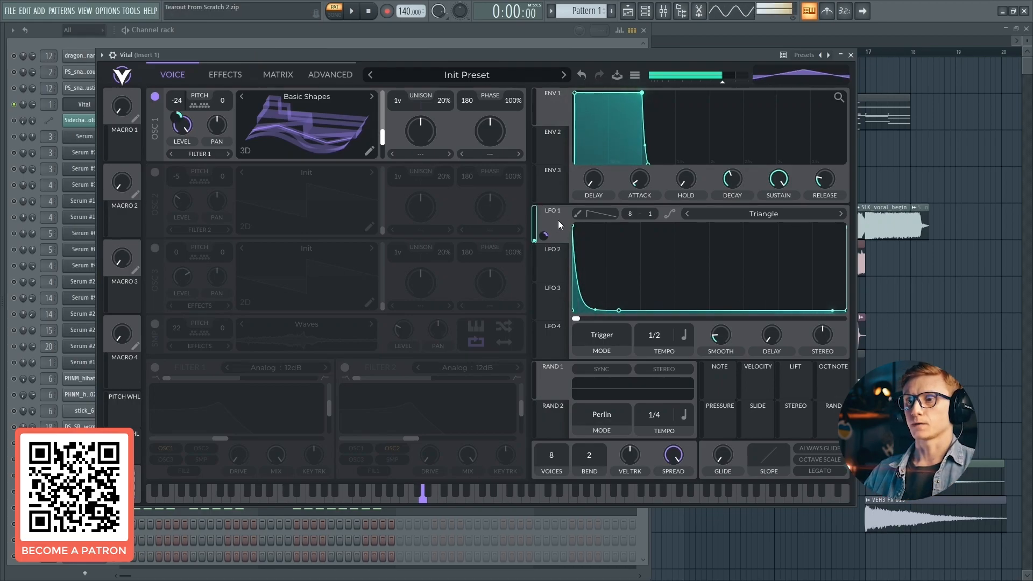
pyautogui.click(554, 254)
pyautogui.click(561, 227)
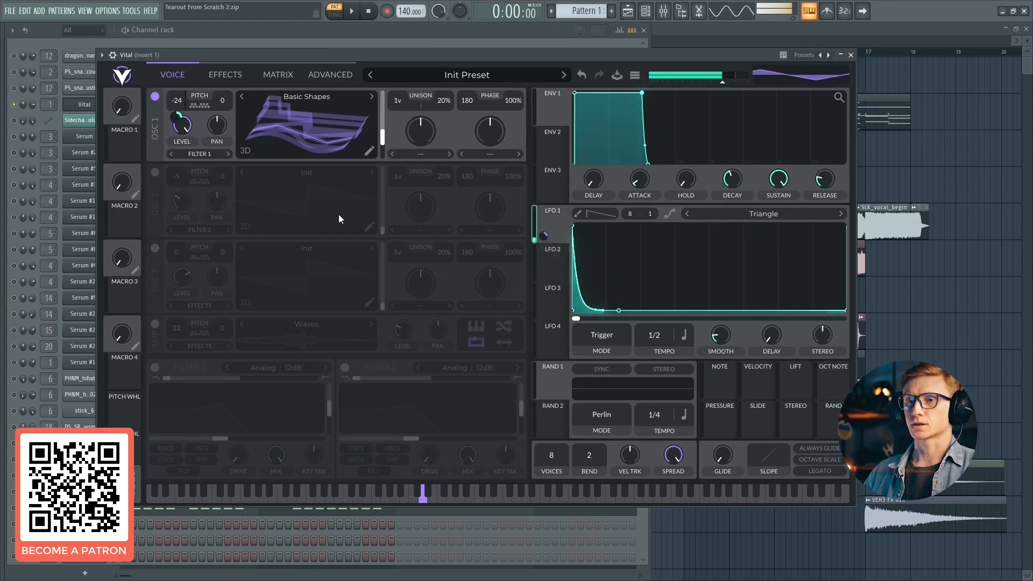
pyautogui.moveTo(176, 117)
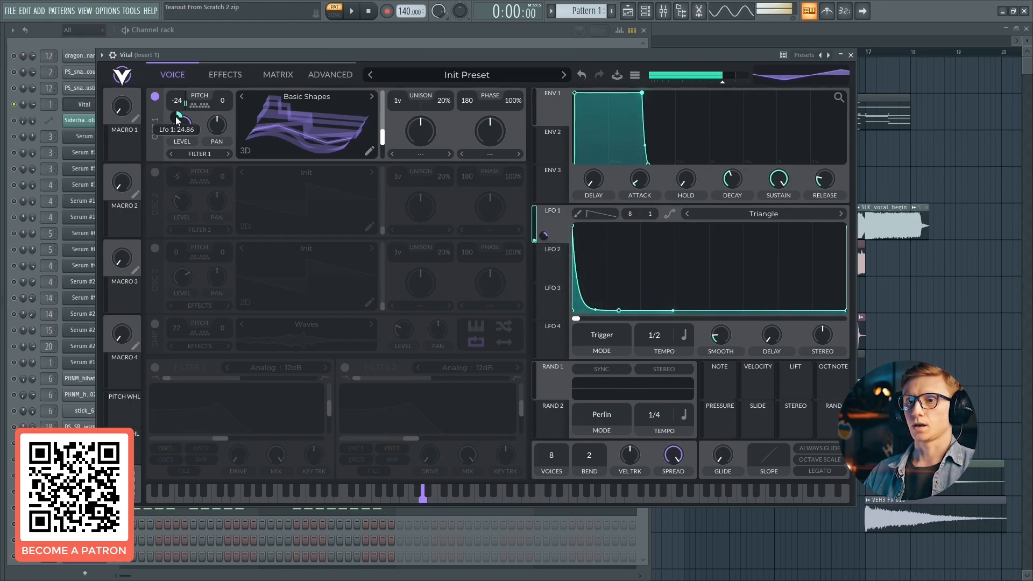
# Turn Vital's Waves sample source and Multiband Compressor back on, playing D4 to hear what they add.
pyautogui.click(155, 323)
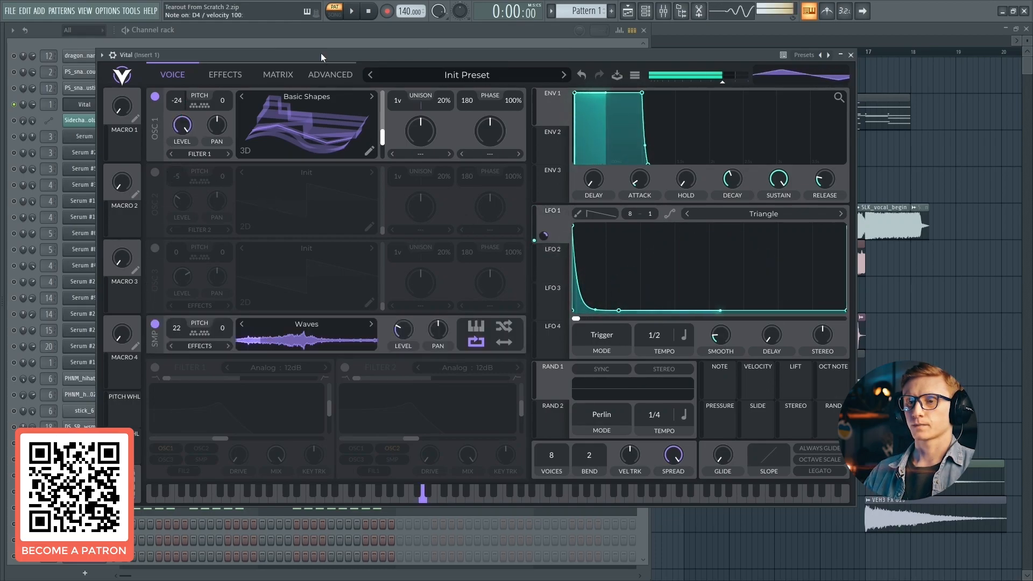
pyautogui.click(226, 76)
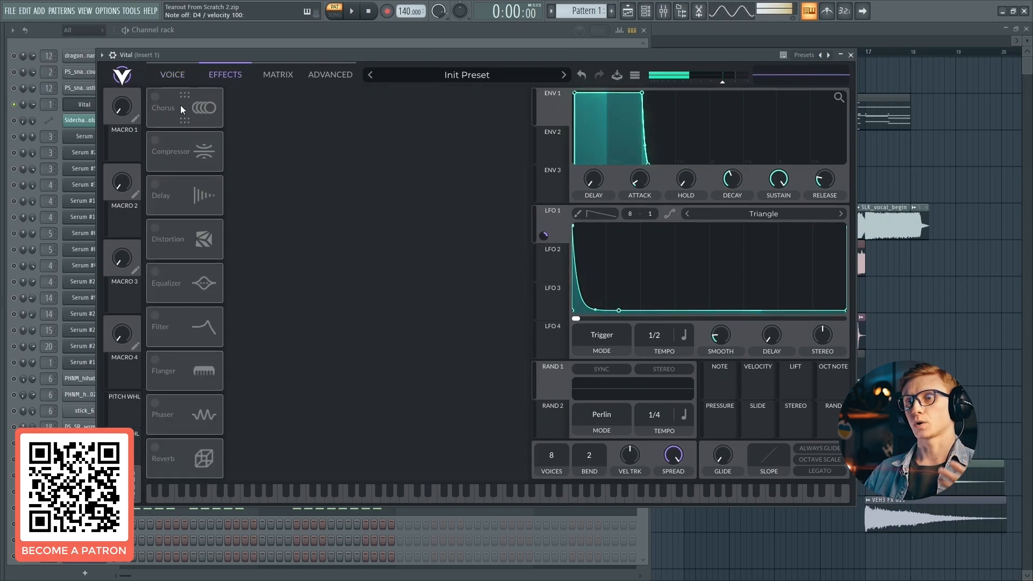
pyautogui.click(155, 141)
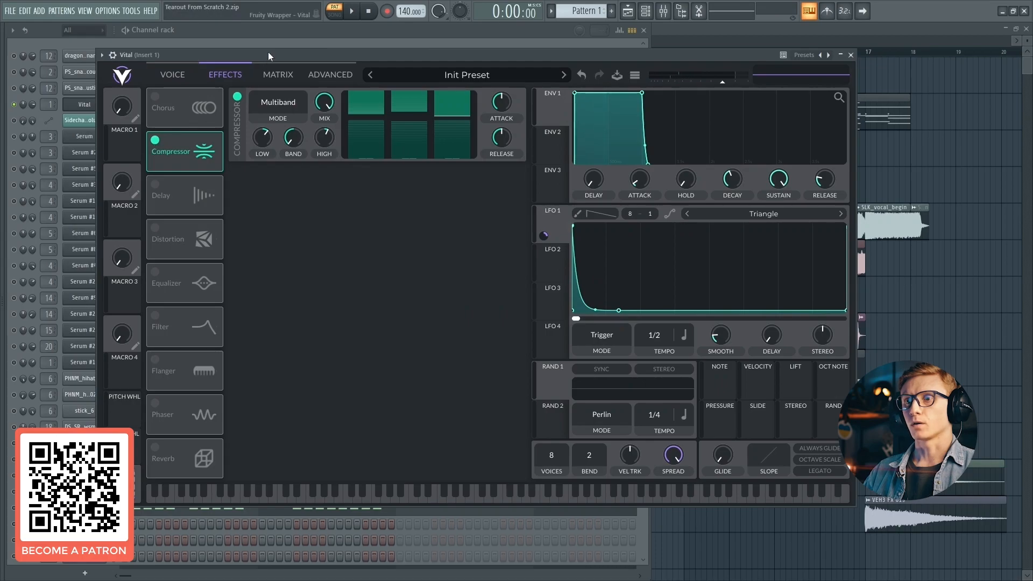
pyautogui.press('x')
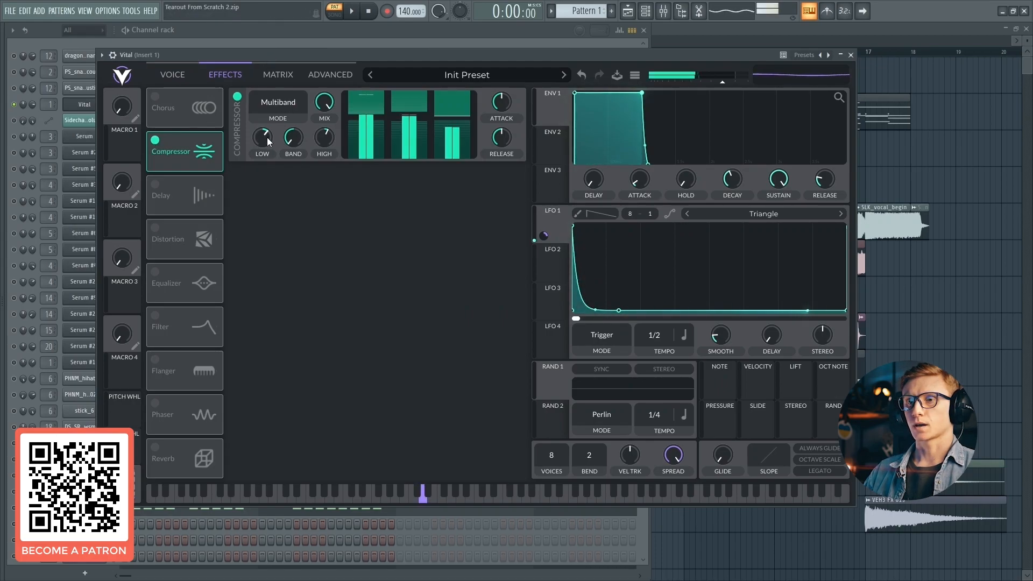
# Turn Vital's Soft Clip Distortion back on, play D4 to hear it, and return to the oscillator page.
pyautogui.click(155, 228)
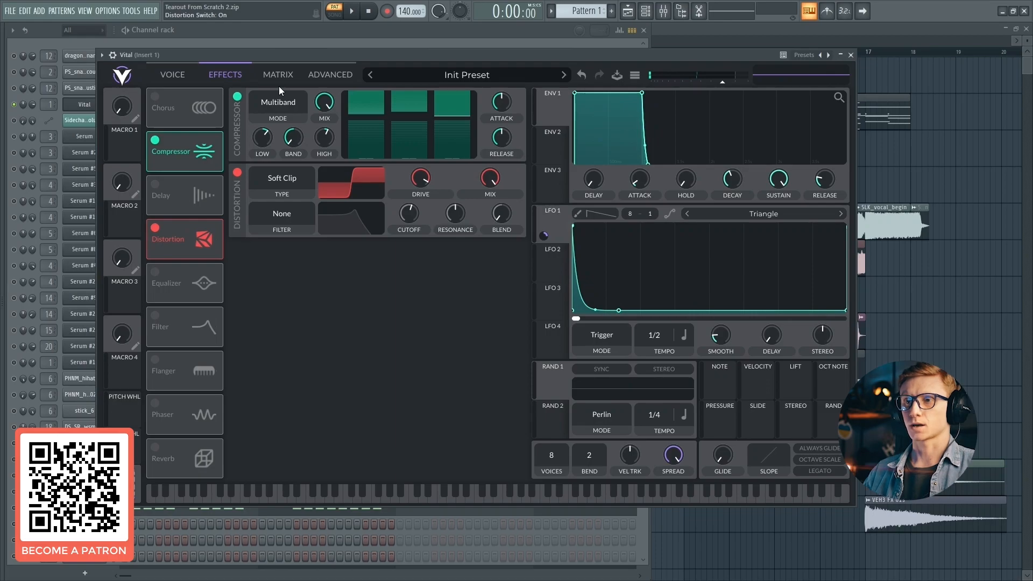
pyautogui.press('x')
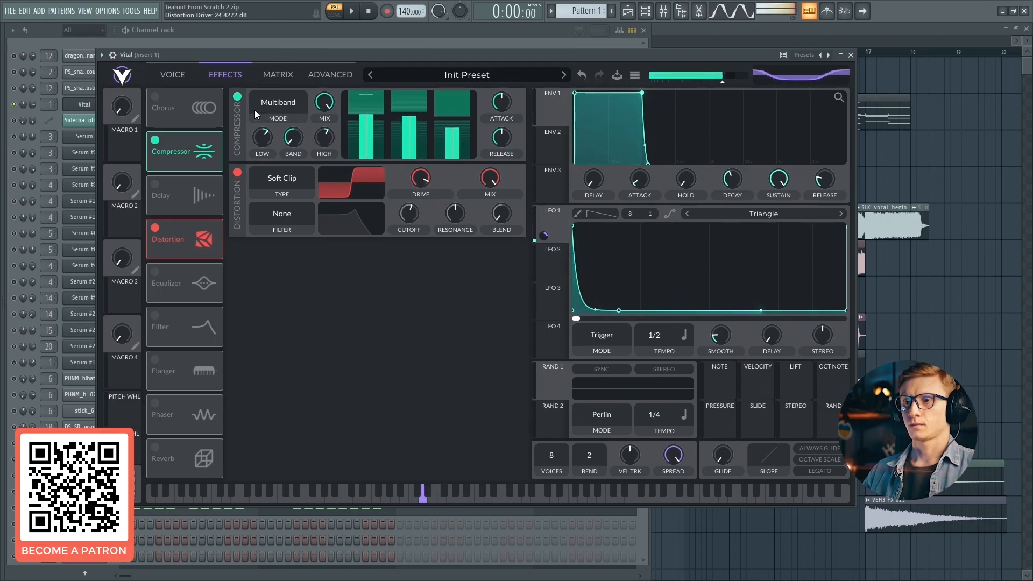
pyautogui.click(174, 74)
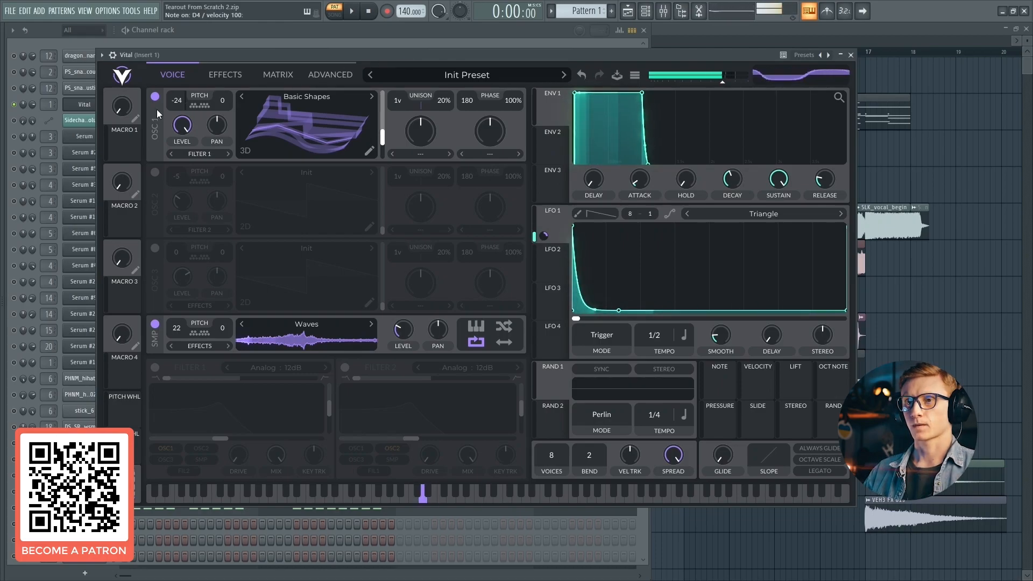
pyautogui.click(84, 103)
# Play the arrangement from the start to hear the vocal clips on Track 3 in context.
pyautogui.press('space')
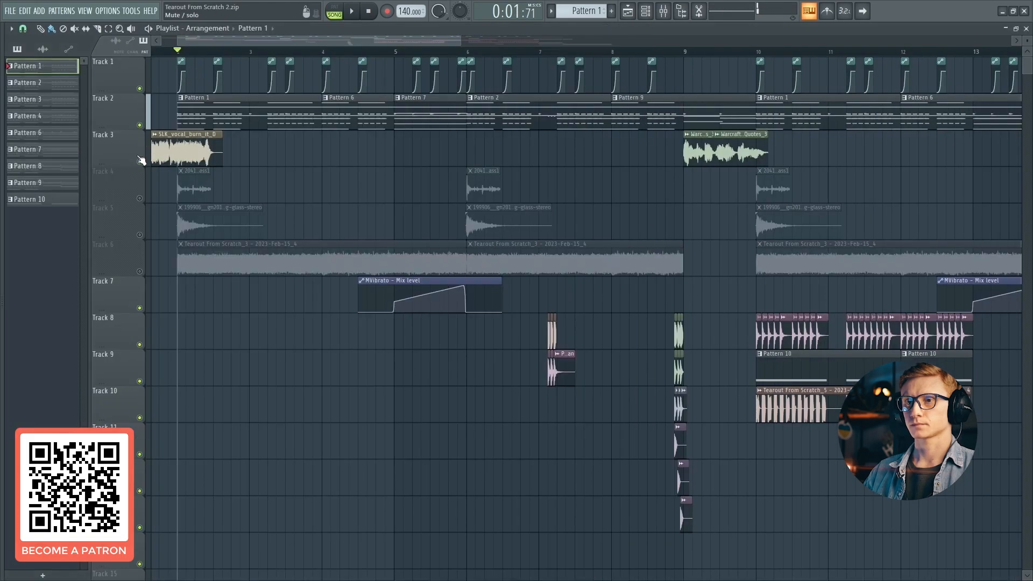
pyautogui.click(141, 160)
pyautogui.click(141, 161)
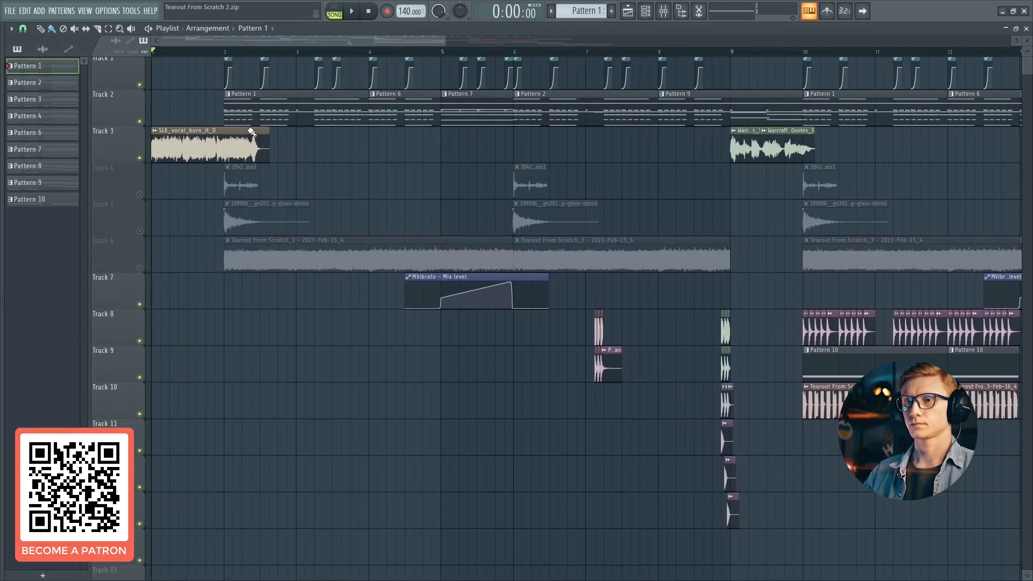
pyautogui.press('space')
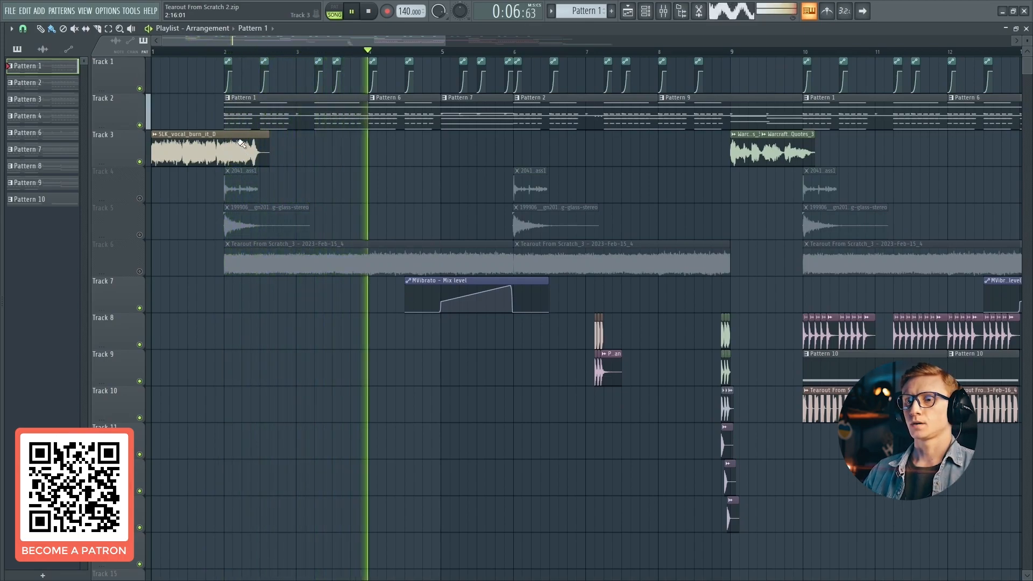
pyautogui.press('space')
# Unmute Track 4 and Track 5 and select their breaking-glass clips.
pyautogui.click(139, 198)
pyautogui.click(139, 235)
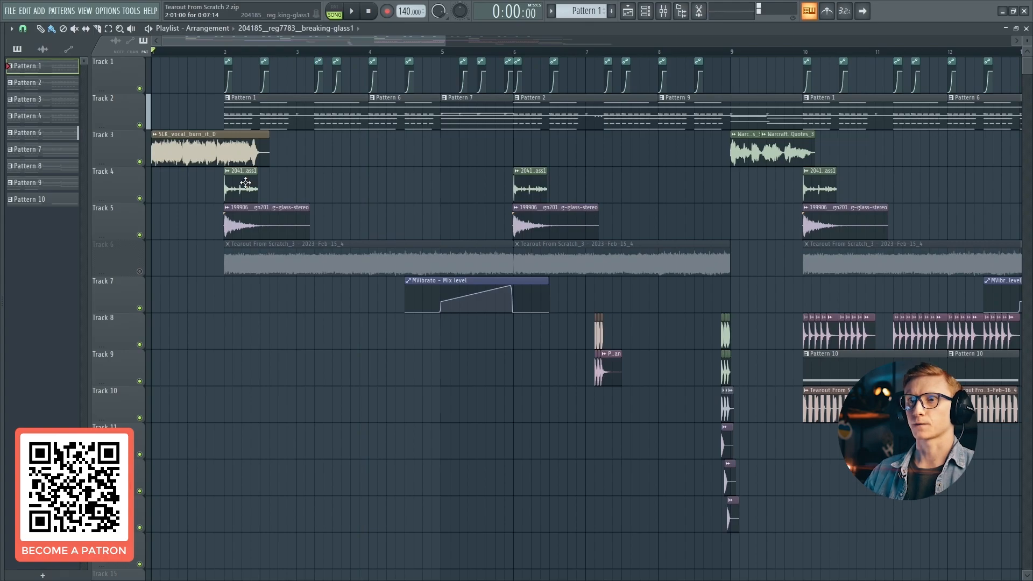
pyautogui.click(246, 183)
pyautogui.click(246, 215)
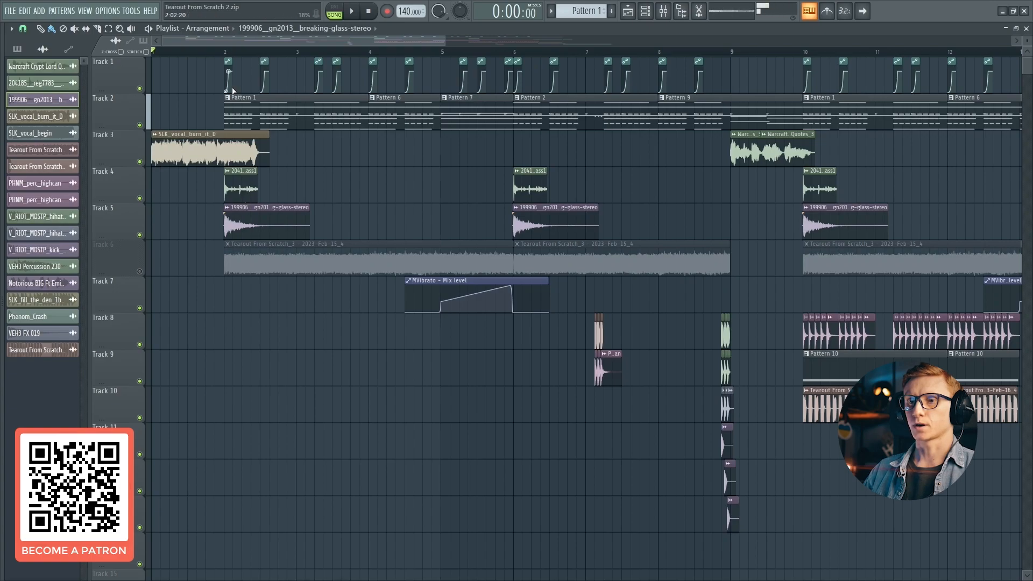
# Solo Track 4 and Track 5 together and play the breaking-glass samples on their own.
pyautogui.rightClick(139, 199)
pyautogui.click(139, 235)
pyautogui.click(223, 53)
pyautogui.press('space')
pyautogui.press('space')
pyautogui.press('space')
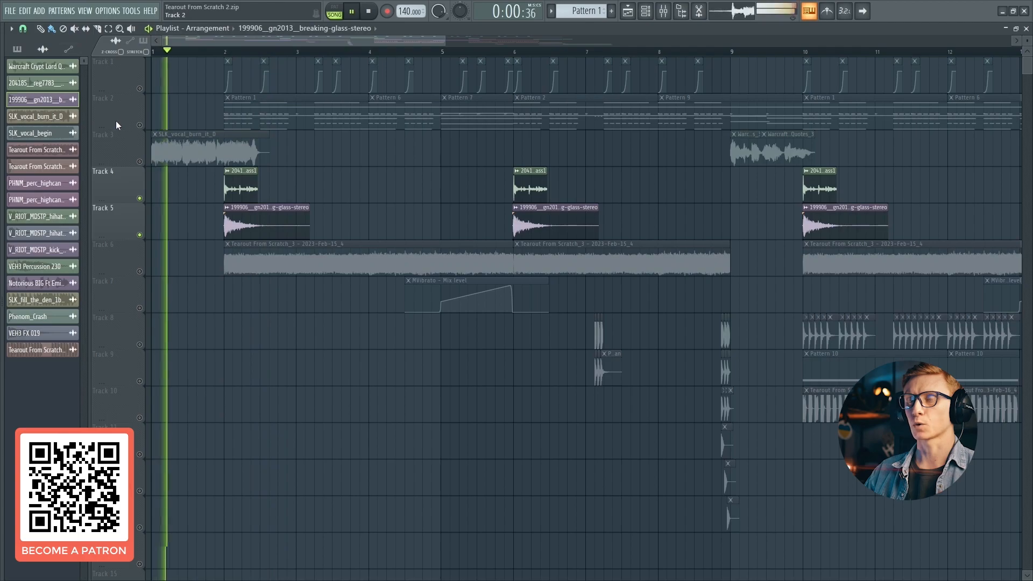
pyautogui.press('space')
# Take the glass tracks out of solo and play them together with the Pattern 1 bass layers.
pyautogui.rightClick(140, 162)
pyautogui.rightClick(141, 162)
pyautogui.click(139, 272)
pyautogui.press('space')
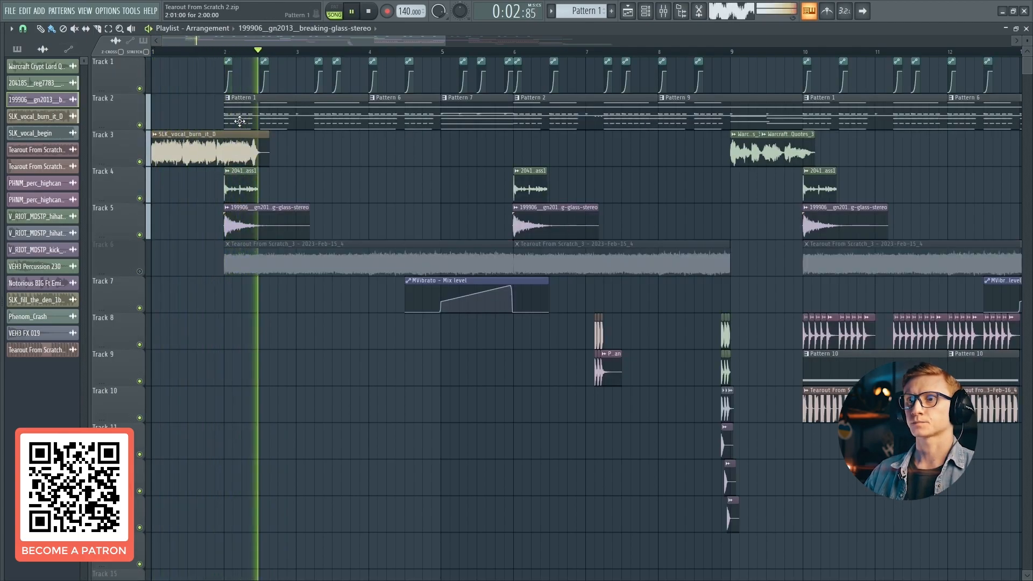
pyautogui.click(240, 121)
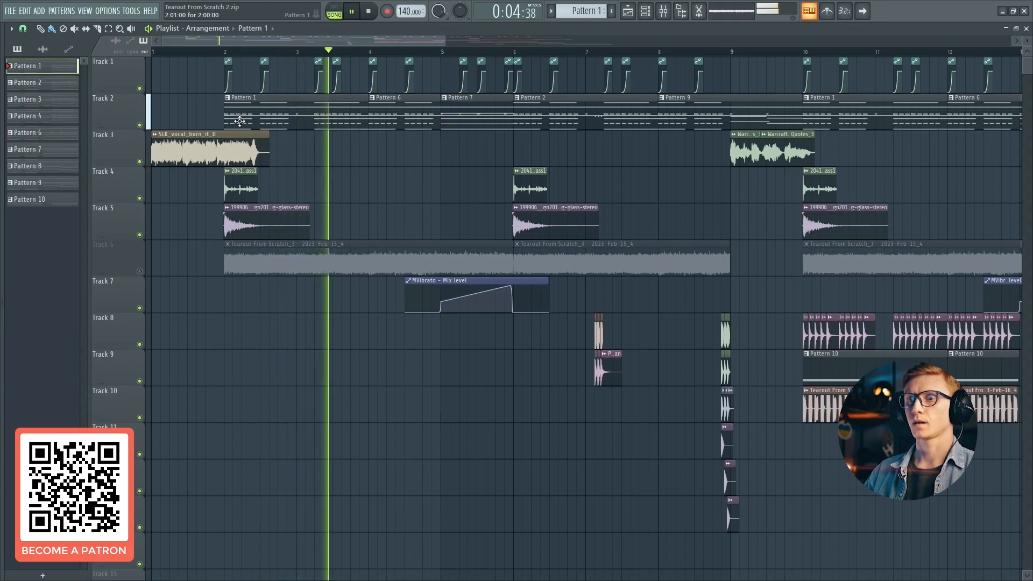
pyautogui.press('space')
# Open Serum #6's notes in the piano roll and audition its sustained E6 note.
pyautogui.press('F6')
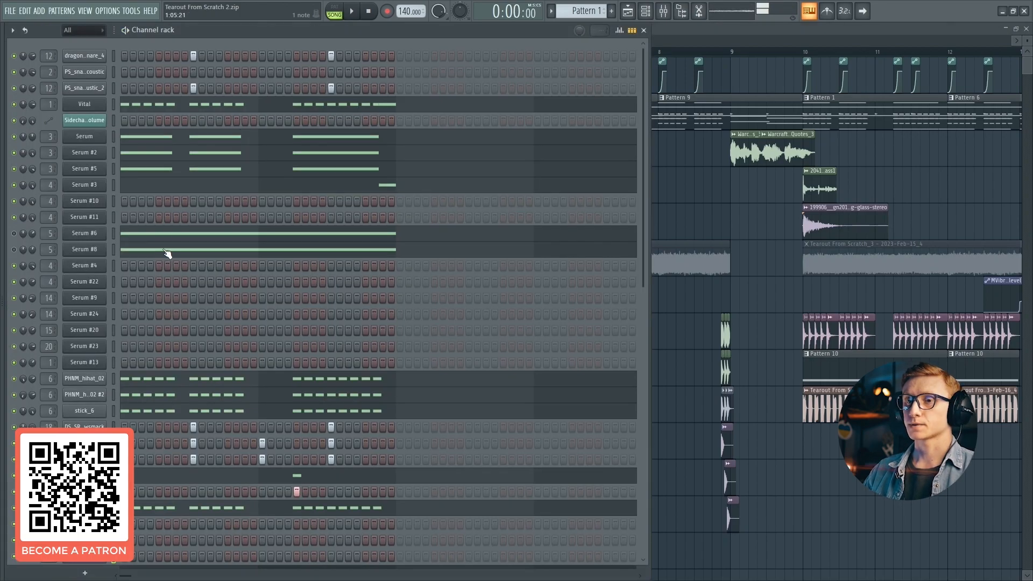
pyautogui.click(120, 233)
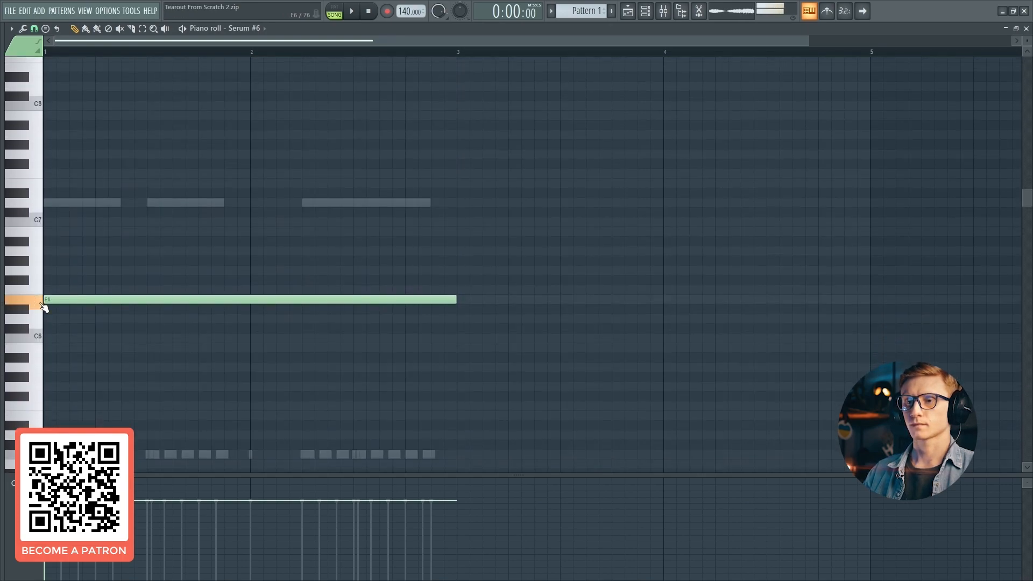
pyautogui.press('F7')
# Open Serum #8's notes in the piano roll and audition its sustained A4 note.
pyautogui.click(117, 243)
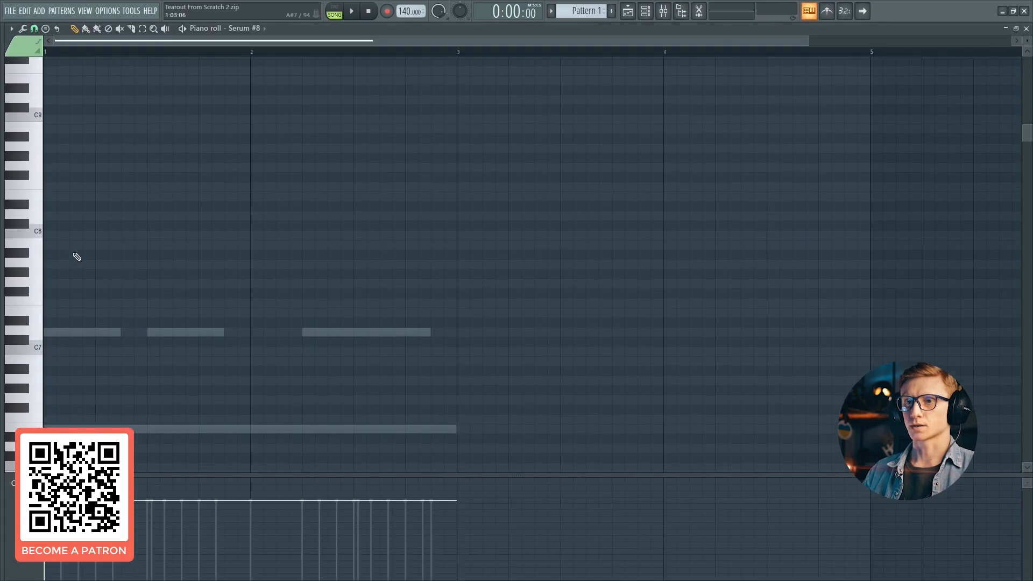
pyautogui.click(39, 402)
pyautogui.press('F7')
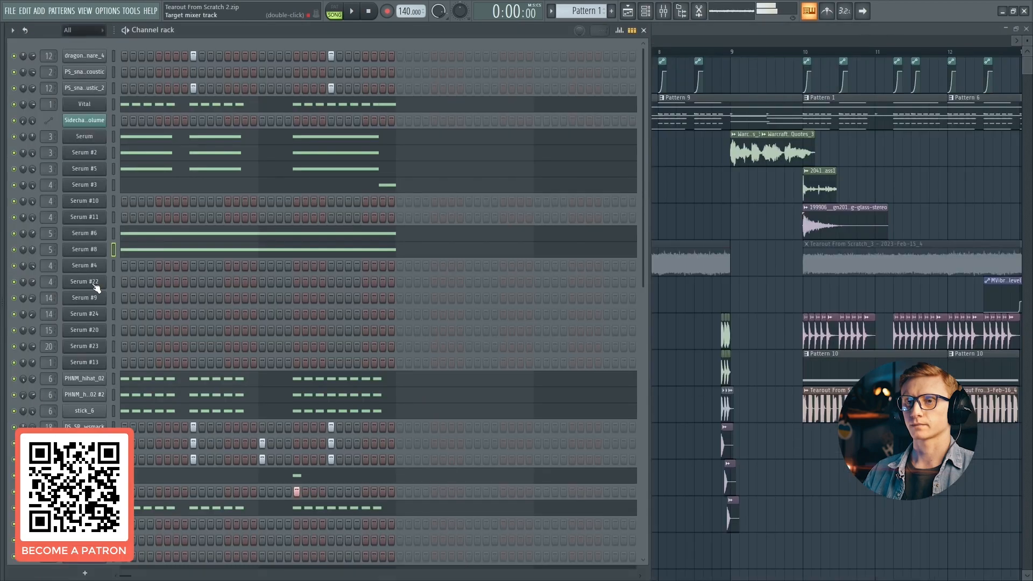
pyautogui.click(129, 249)
pyautogui.click(41, 406)
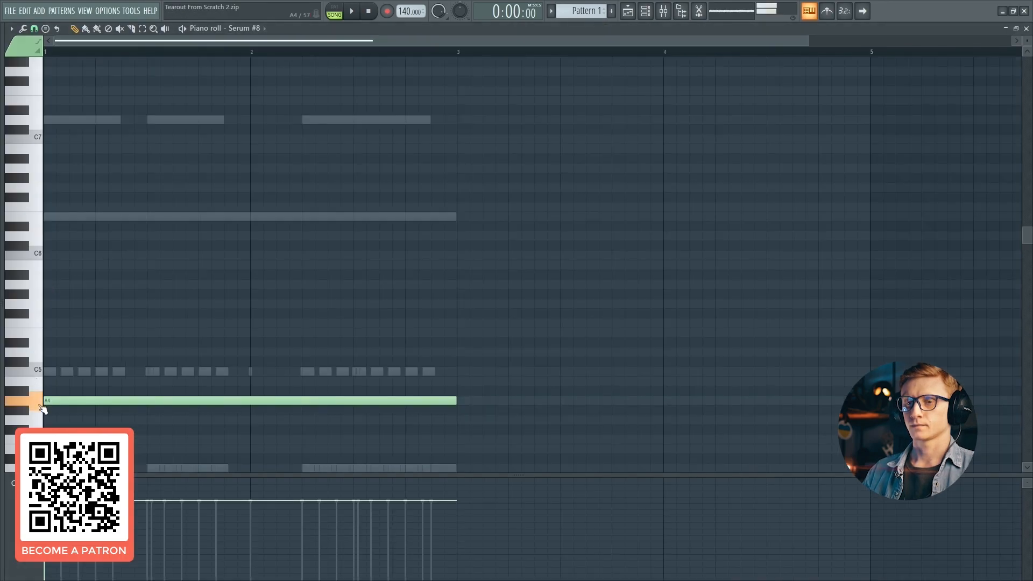
pyautogui.press('F7')
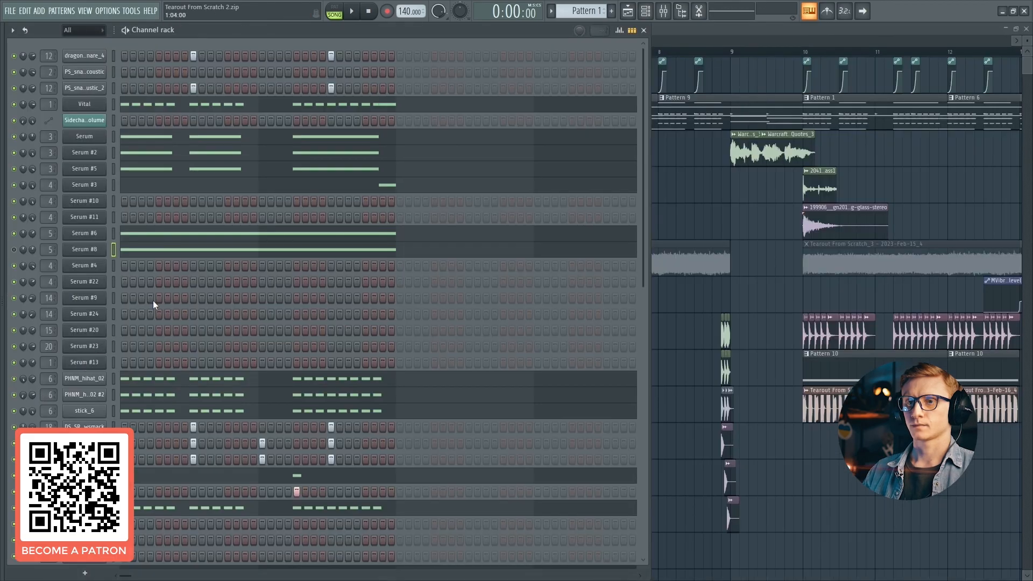
# Open the sample settings of the resampled Tearout From Scratch_3 clip and unmute Track 6.
pyautogui.press('F6')
pyautogui.doubleClick(243, 246)
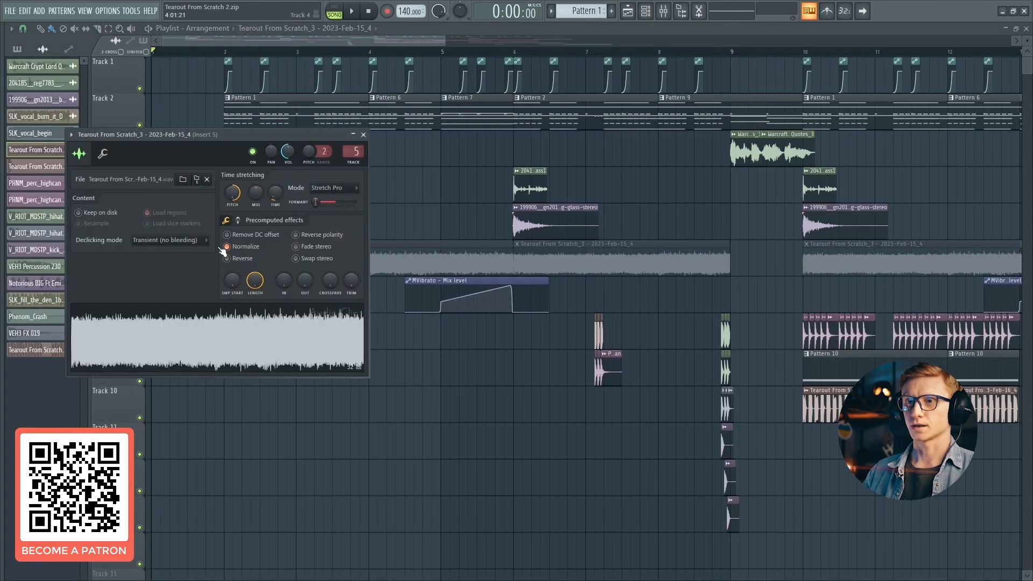
pyautogui.press('Escape')
pyautogui.click(140, 272)
pyautogui.click(664, 14)
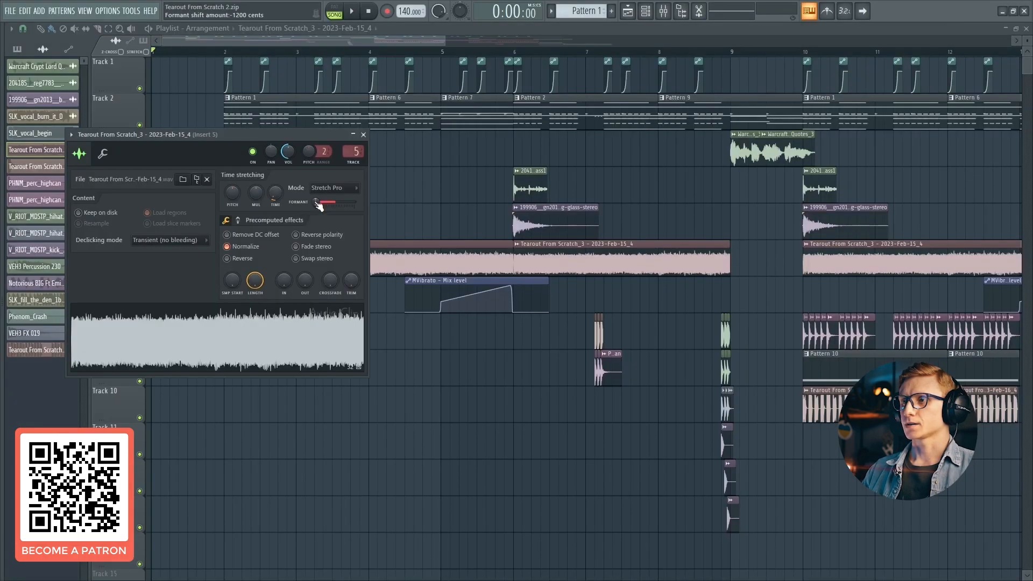
# Try the resampled clip with its pitch and formant shift reset, restore both settings, and close the sample window.
pyautogui.rightClick(316, 202)
pyautogui.click(318, 207)
pyautogui.moveTo(287, 153); pyautogui.dragTo(287, 132)
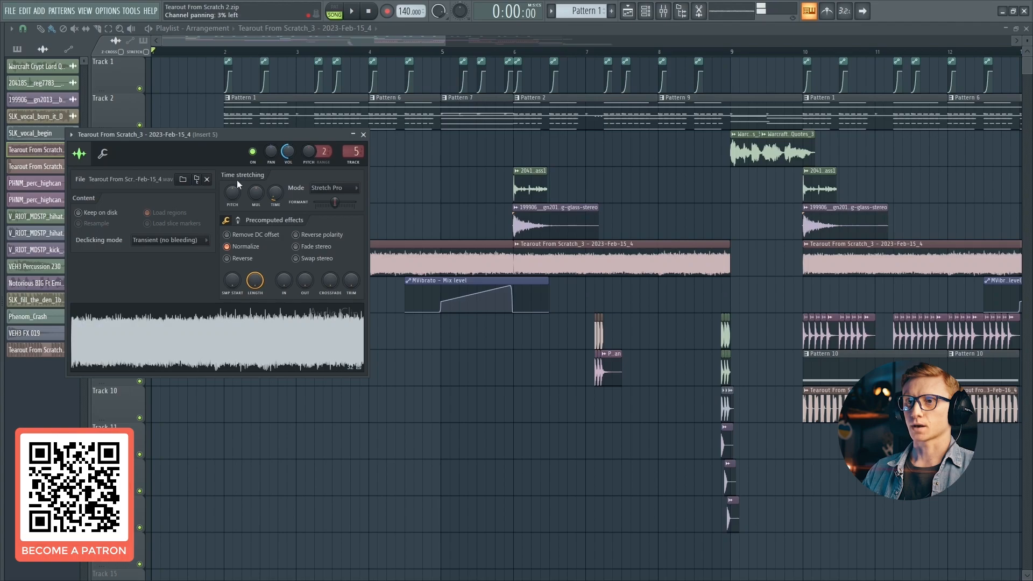
pyautogui.rightClick(287, 153)
pyautogui.click(288, 151)
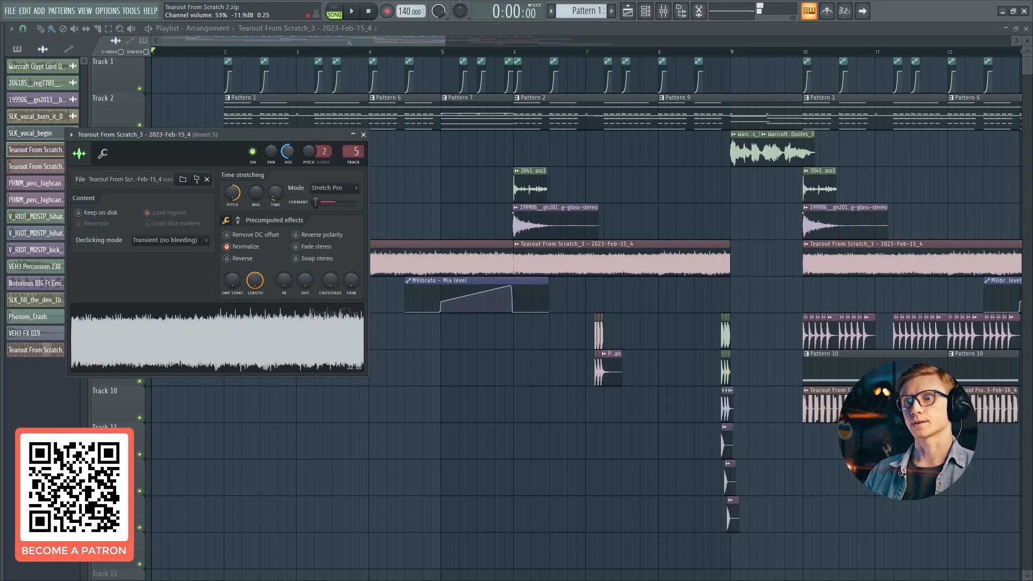
pyautogui.click(298, 115)
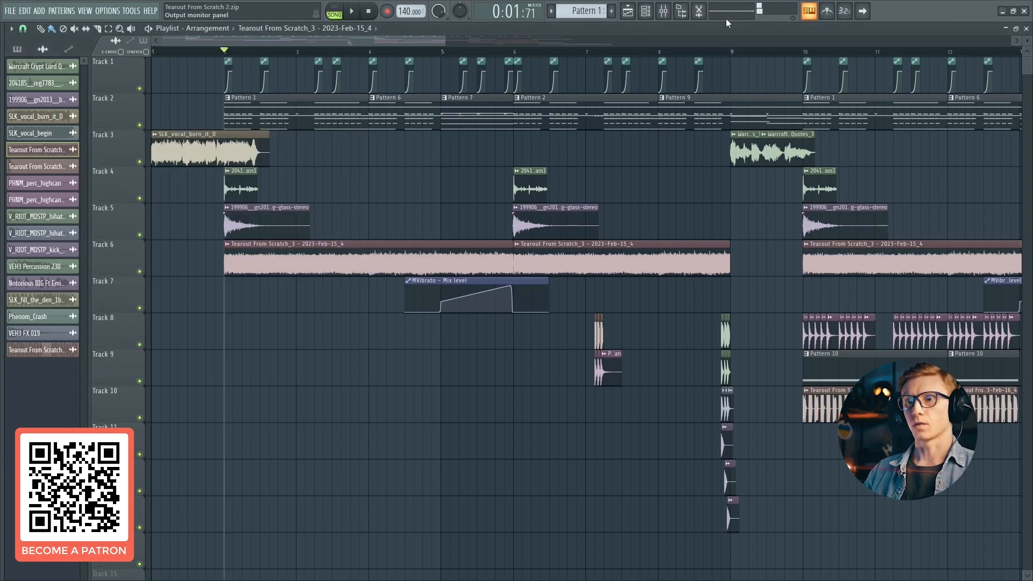
# Play Insert 5 on its own while turning on MVibrato, Fruity Blood Overdrive, Gross Beat and MRingModulator one after another.
pyautogui.click(663, 11)
pyautogui.rightClick(161, 227)
pyautogui.press('space')
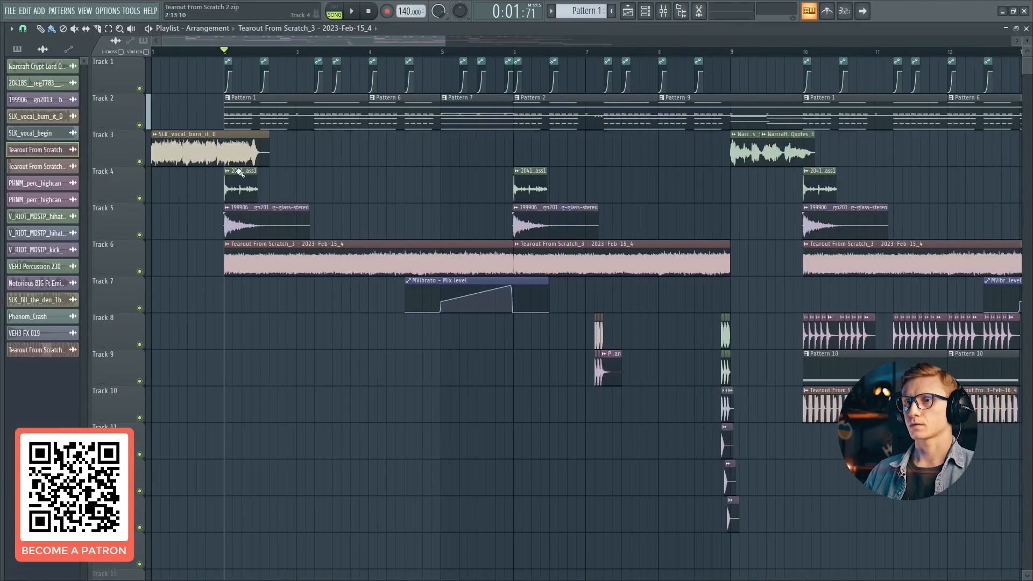
pyautogui.press('F6')
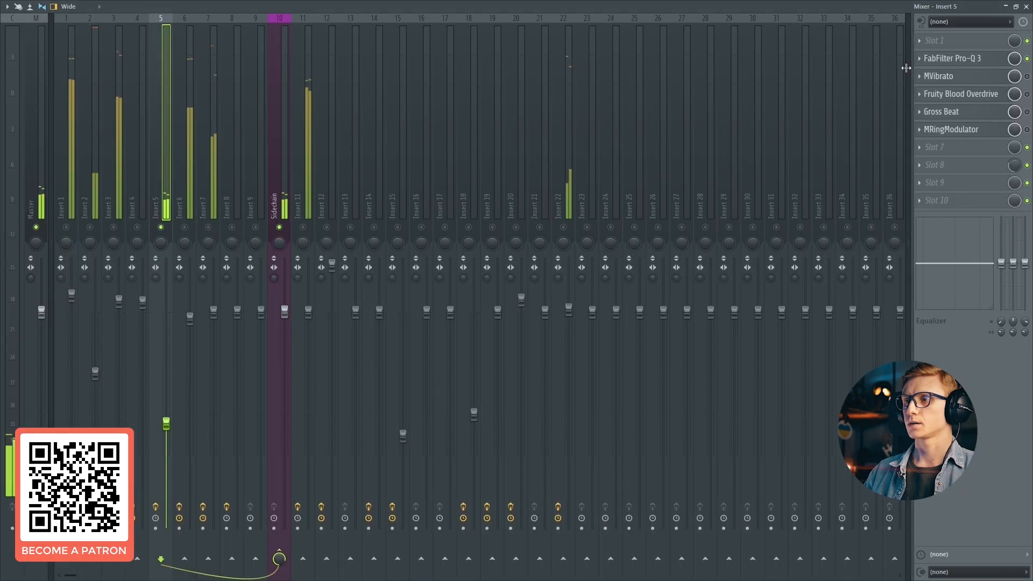
pyautogui.click(1027, 76)
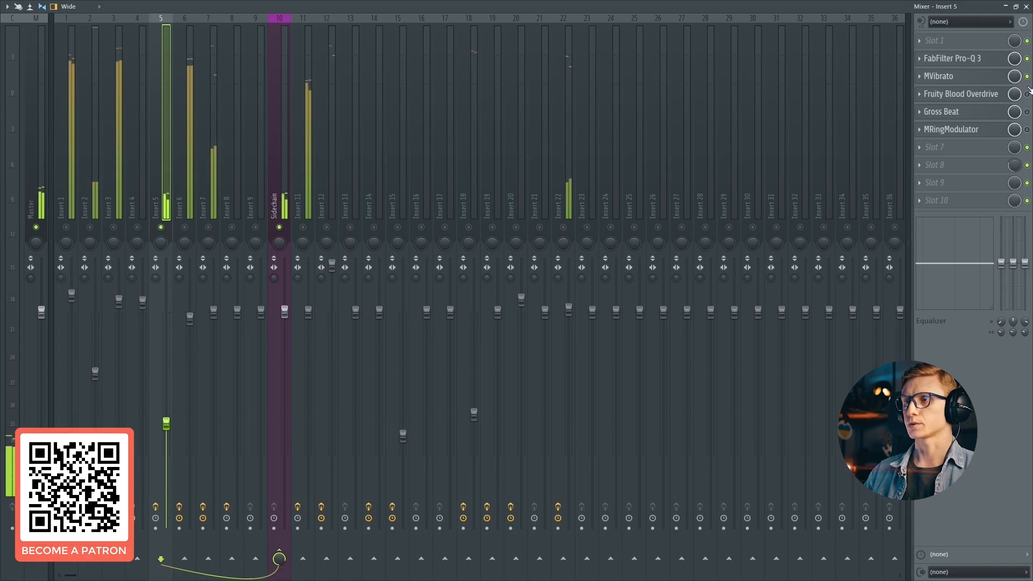
pyautogui.click(1026, 94)
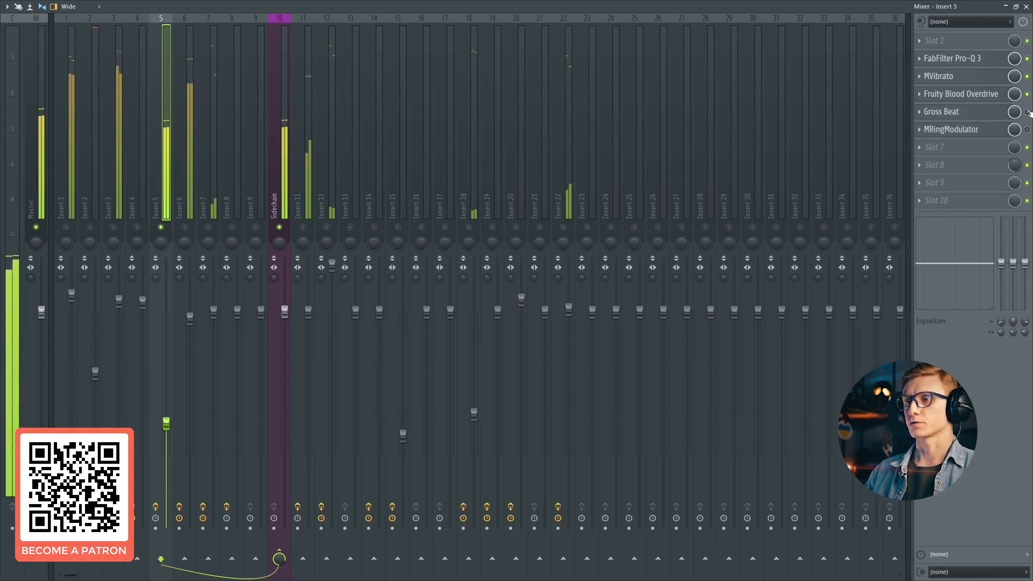
pyautogui.click(1027, 112)
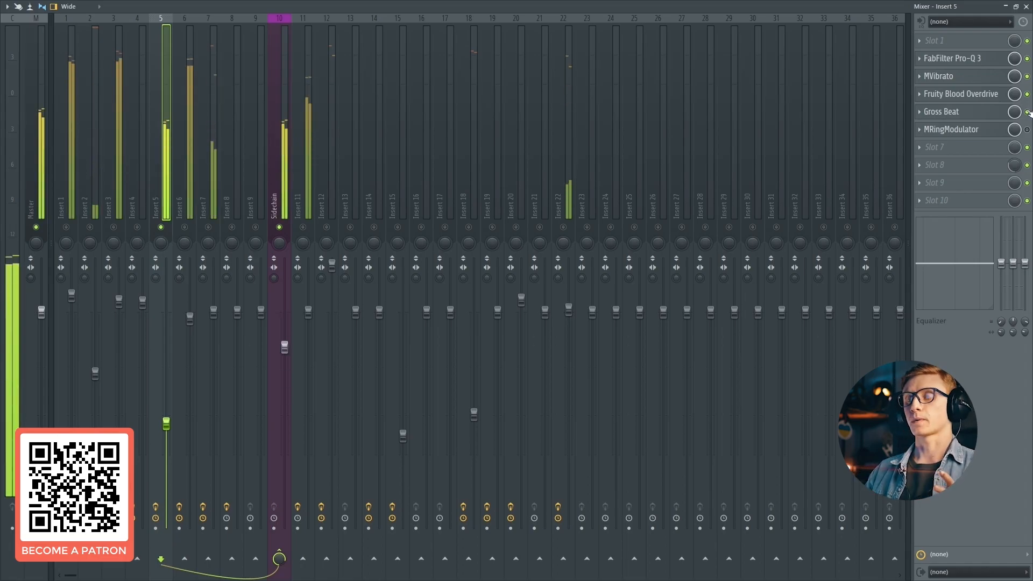
pyautogui.click(1027, 129)
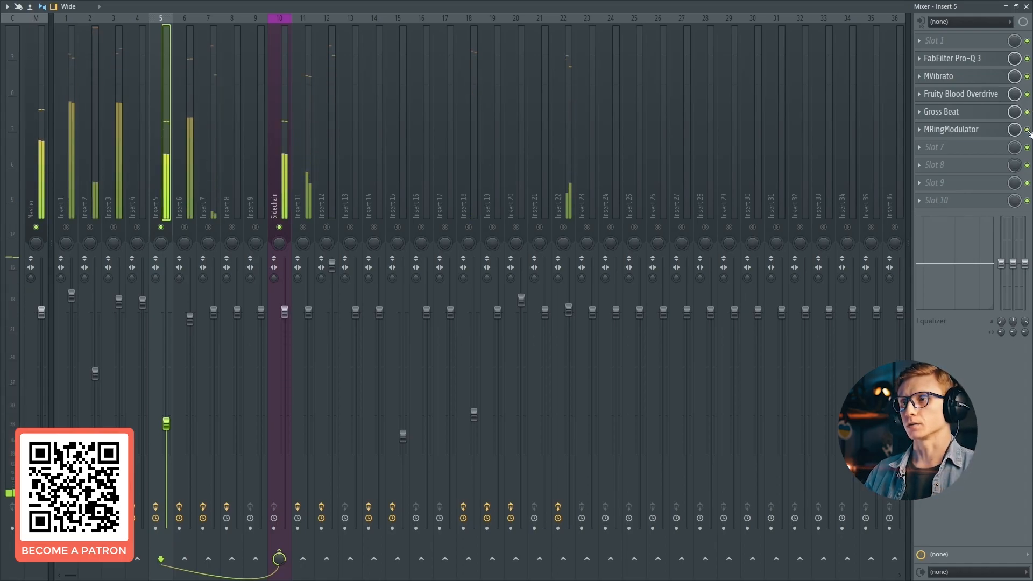
# Open MRingModulator on Insert 5, examine its Oscillator 1 frequency settings during playback, and close it.
pyautogui.click(999, 133)
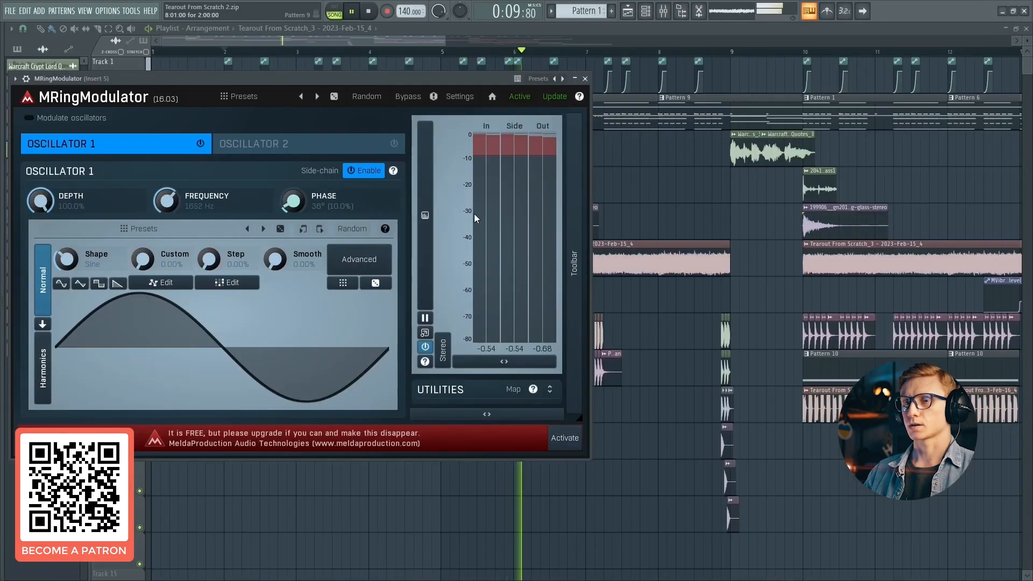
pyautogui.moveTo(417, 80); pyautogui.dragTo(560, 104)
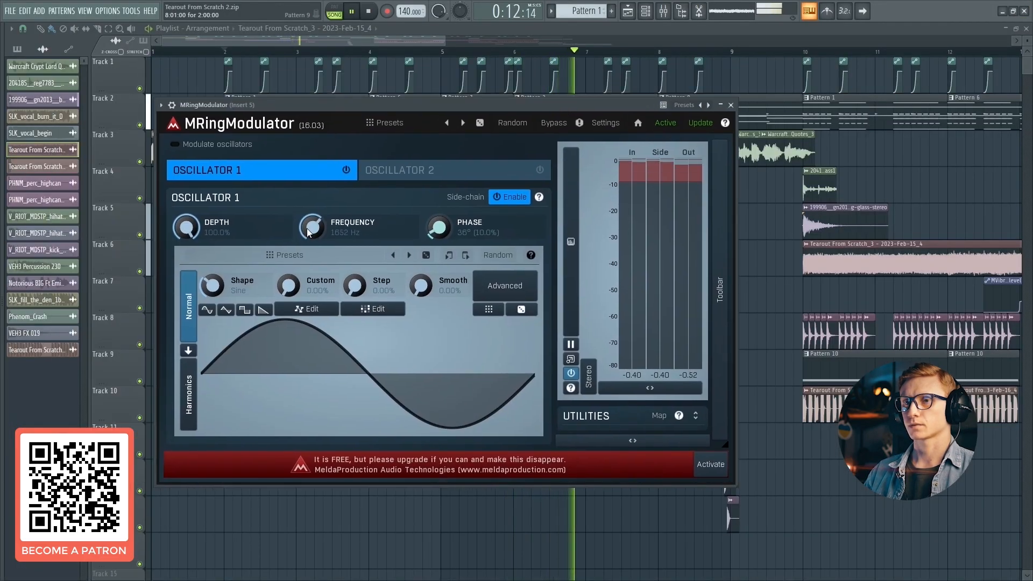
pyautogui.click(732, 105)
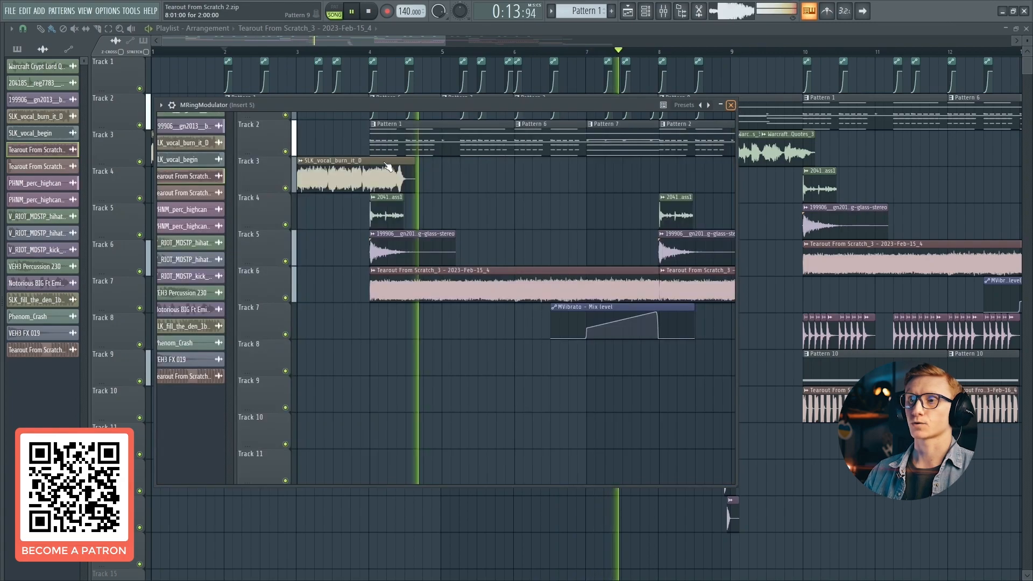
pyautogui.press('space')
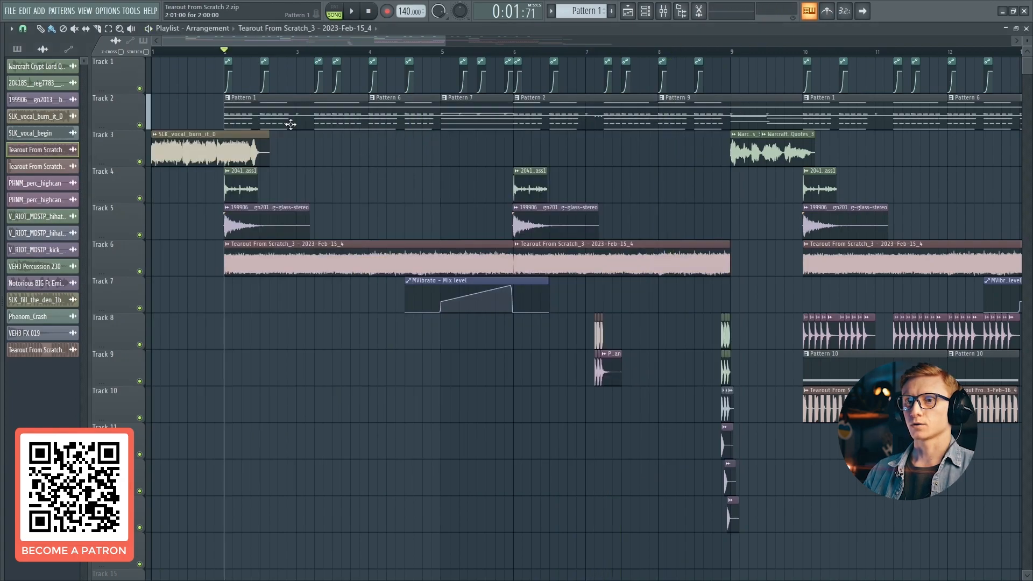
# Recheck Serum #6's E6 note in the piano roll and play the arrangement with the resampled layer included.
pyautogui.press('F6')
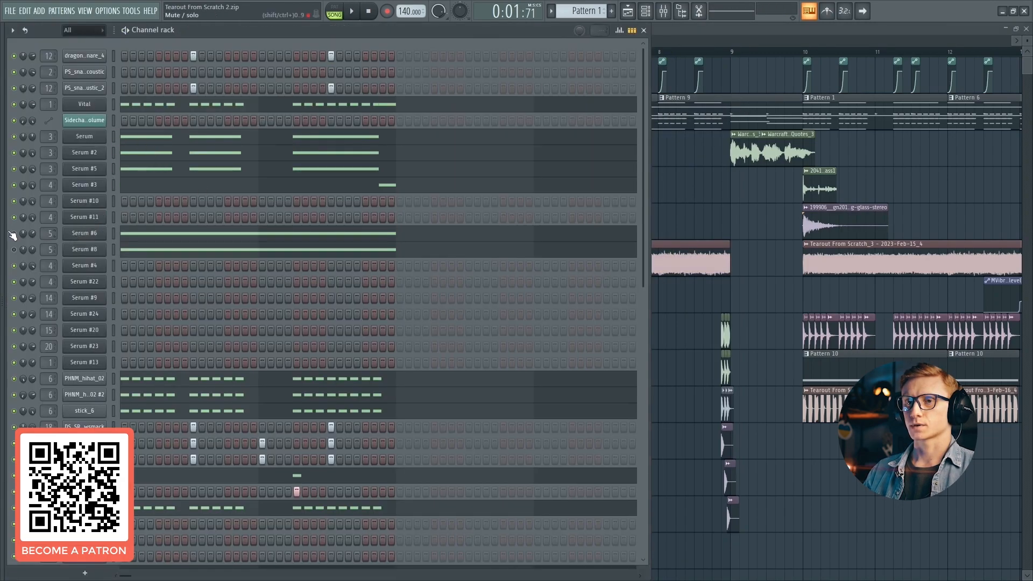
pyautogui.click(136, 236)
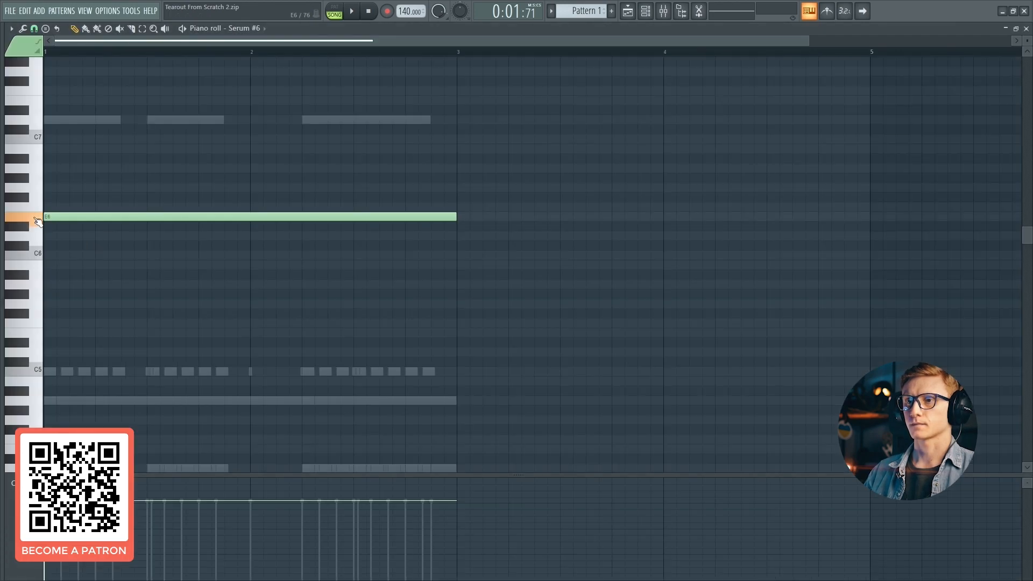
pyautogui.press('Escape')
pyautogui.press('space')
pyautogui.press('Escape')
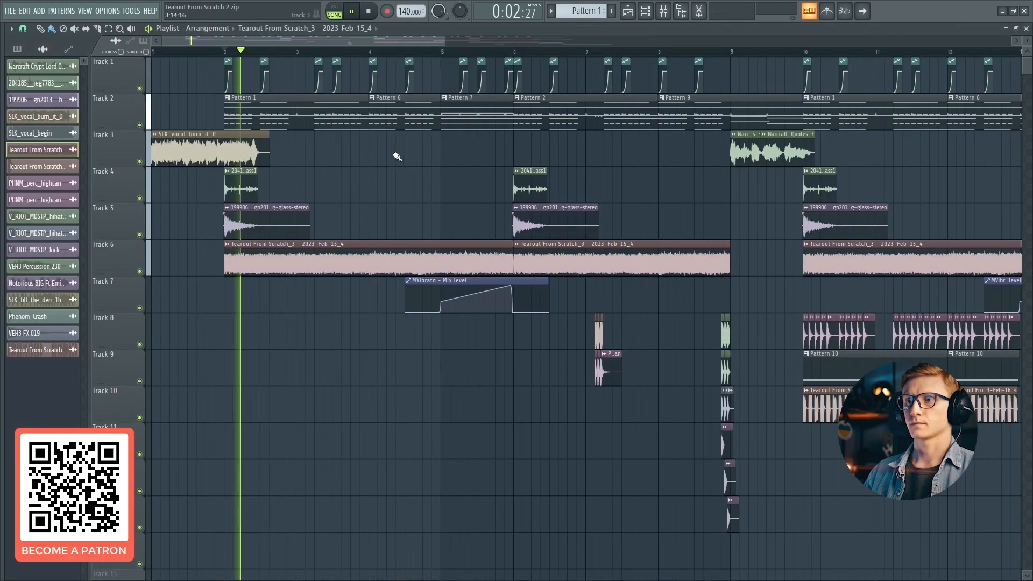
# Check the mixer during playback of the arrangement, return to the playlist, and stop playback.
pyautogui.click(663, 13)
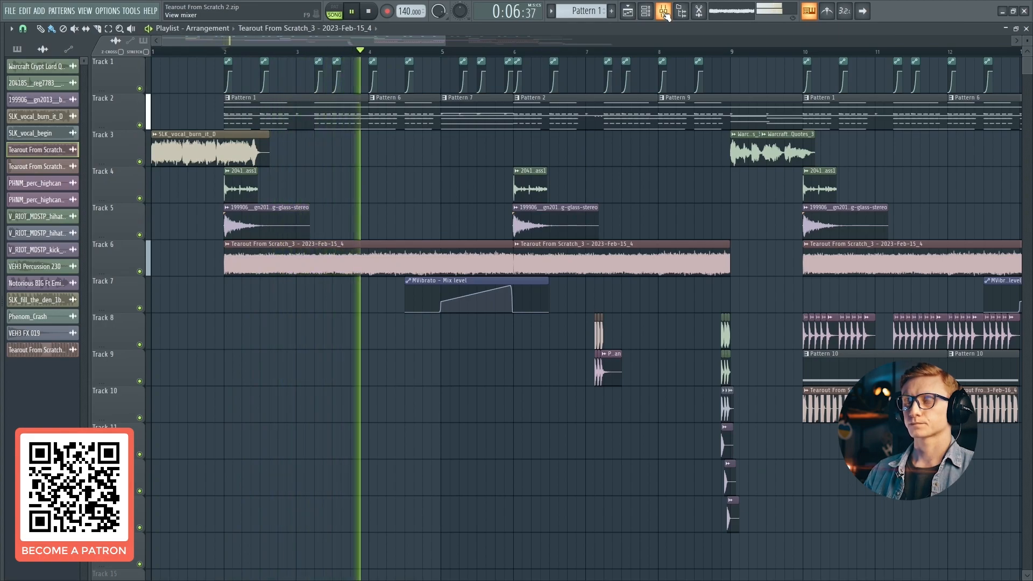
pyautogui.press('F9')
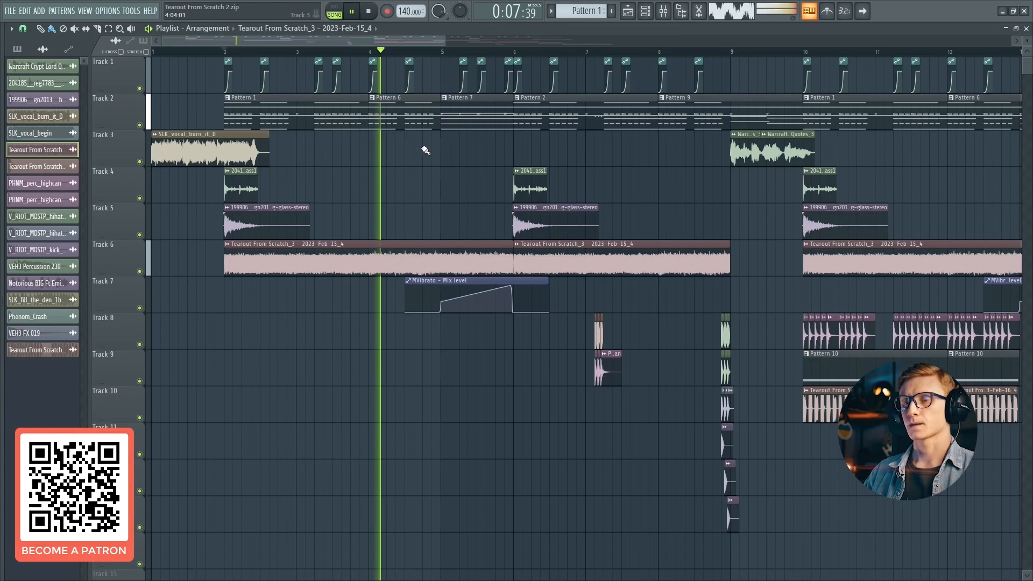
pyautogui.press('space')
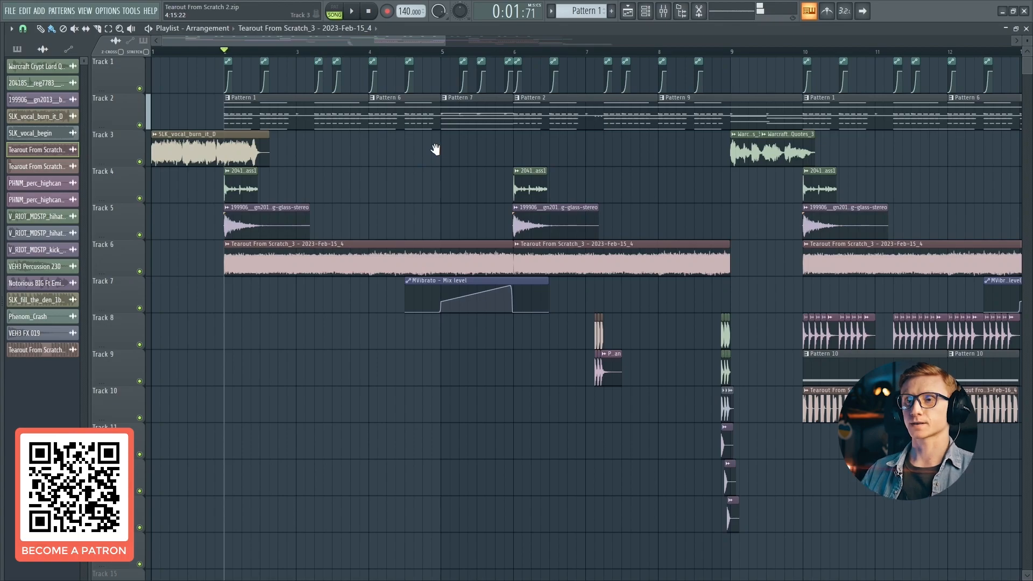
# Play the arrangement from bar 6 through the fill in bar 7.
pyautogui.moveTo(435, 149); pyautogui.dragTo(303, 186)
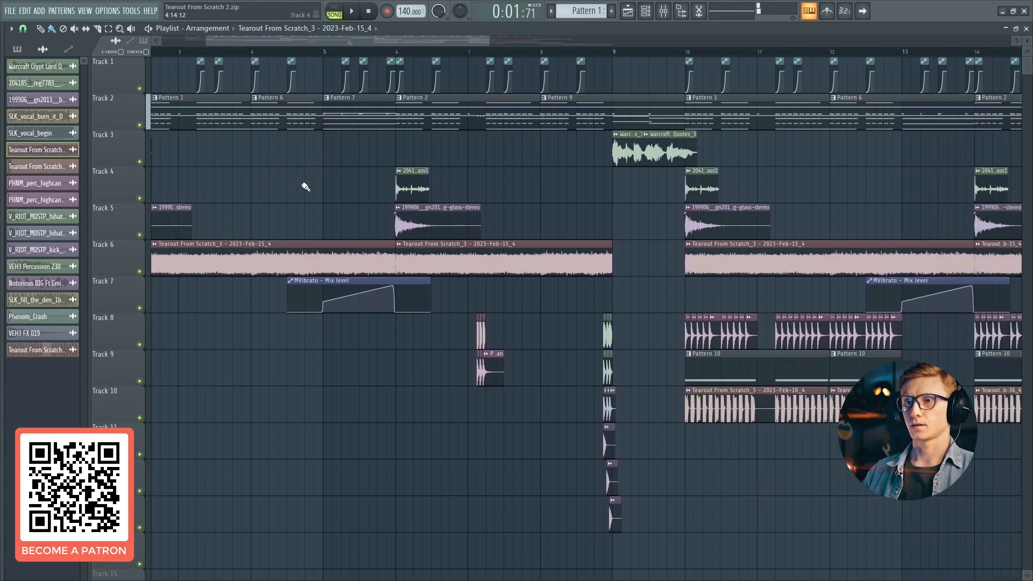
pyautogui.moveTo(452, 51); pyautogui.dragTo(383, 61)
pyautogui.moveTo(444, 146); pyautogui.dragTo(331, 161)
pyautogui.scroll(3, 393, 51)
pyautogui.press('space')
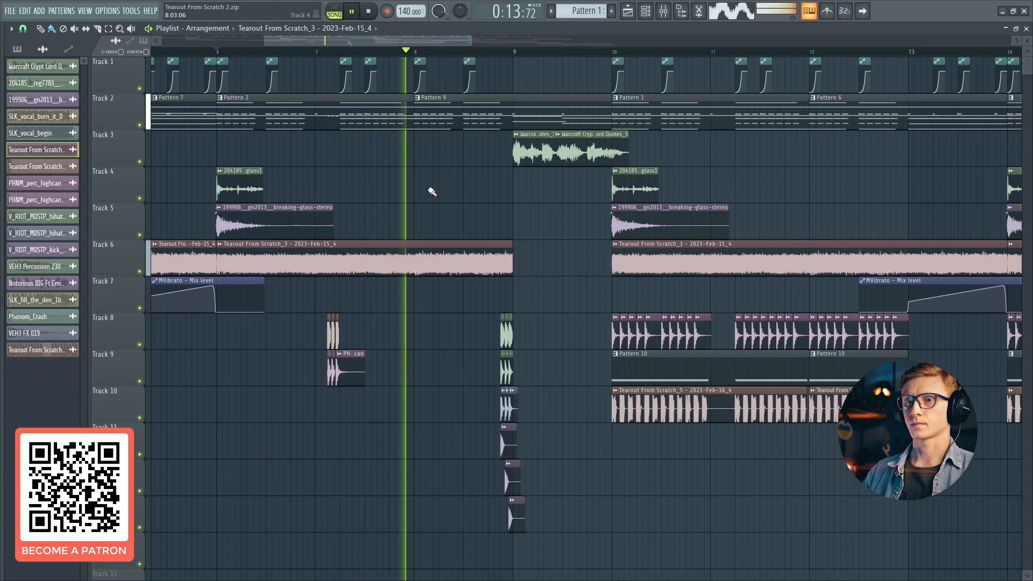
pyautogui.press('space')
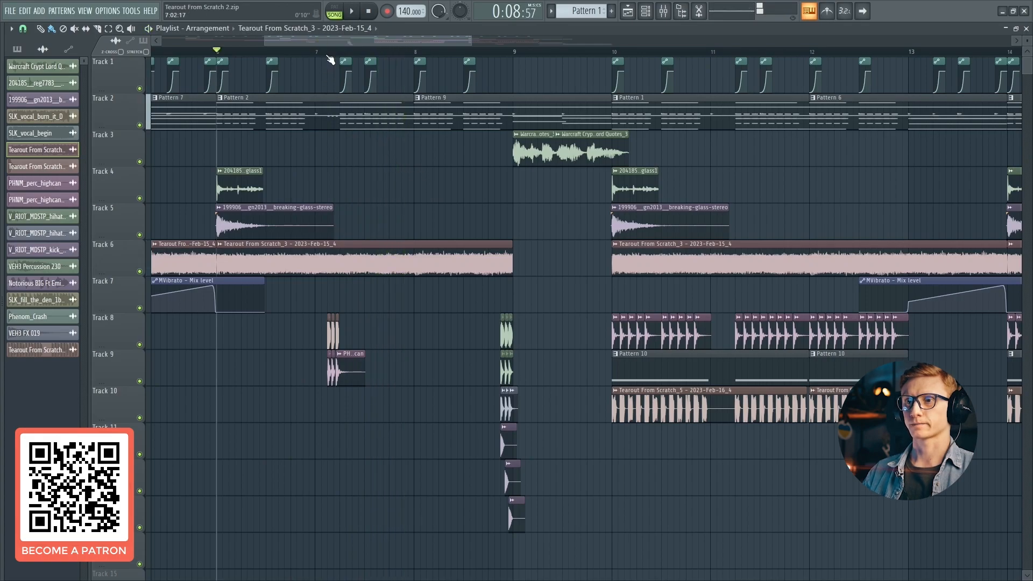
# Move the Pattern 2 clip that follows the bar 7 fill down to Track 3, mute Track 3, and play the fill.
pyautogui.scroll(5, 330, 59)
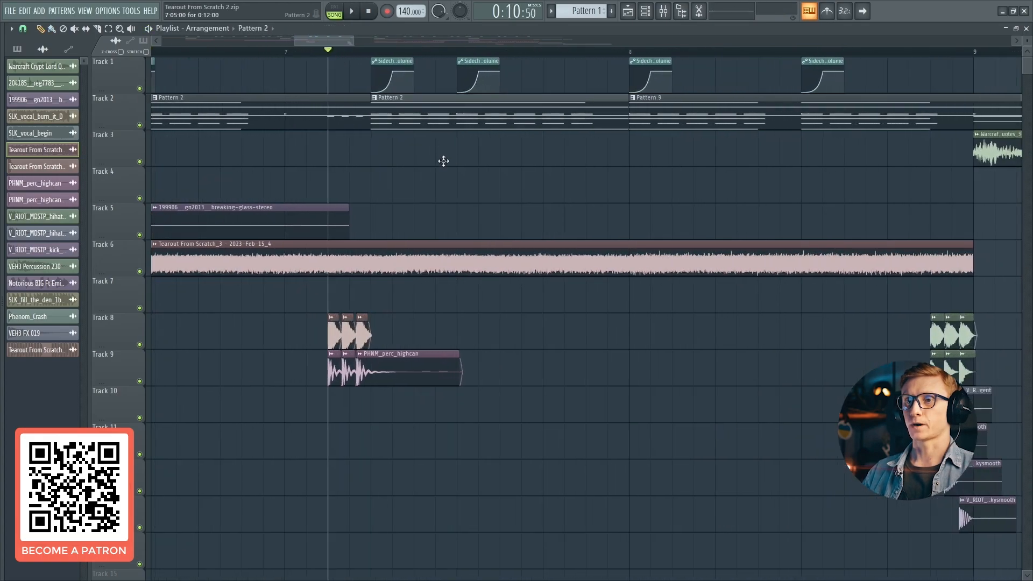
pyautogui.moveTo(444, 158); pyautogui.dragTo(401, 183)
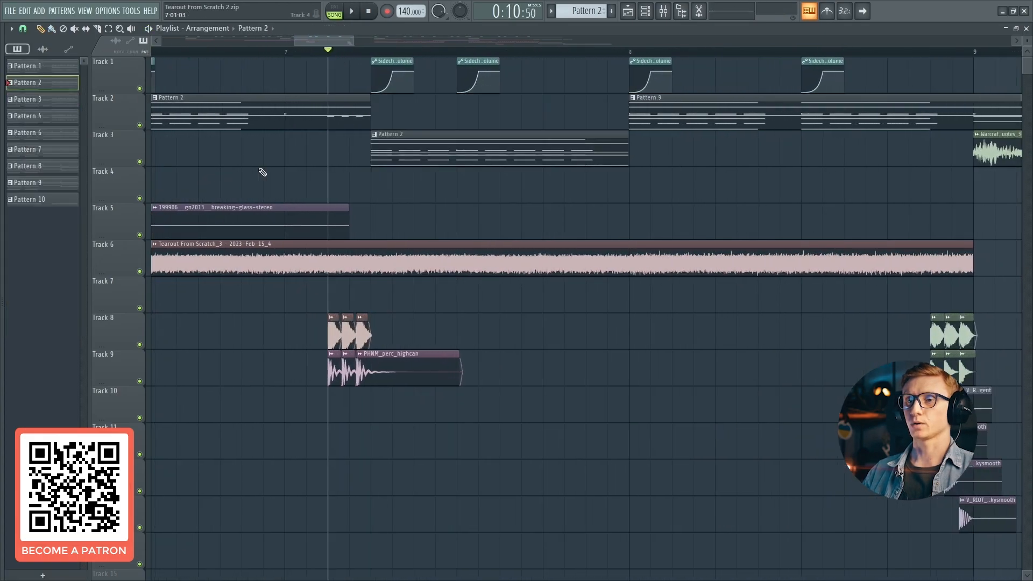
pyautogui.click(139, 161)
pyautogui.press('space')
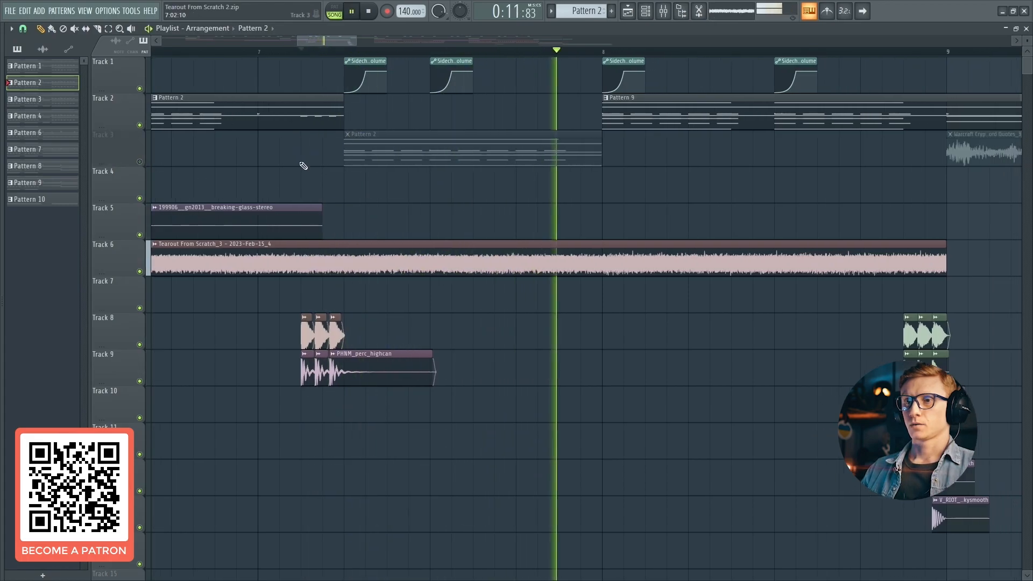
# Mute the resampled background layer on Track 6 and replay the bar 7 fill without it.
pyautogui.press('space')
pyautogui.press('space')
pyautogui.click(140, 271)
pyautogui.press('space')
pyautogui.press('space')
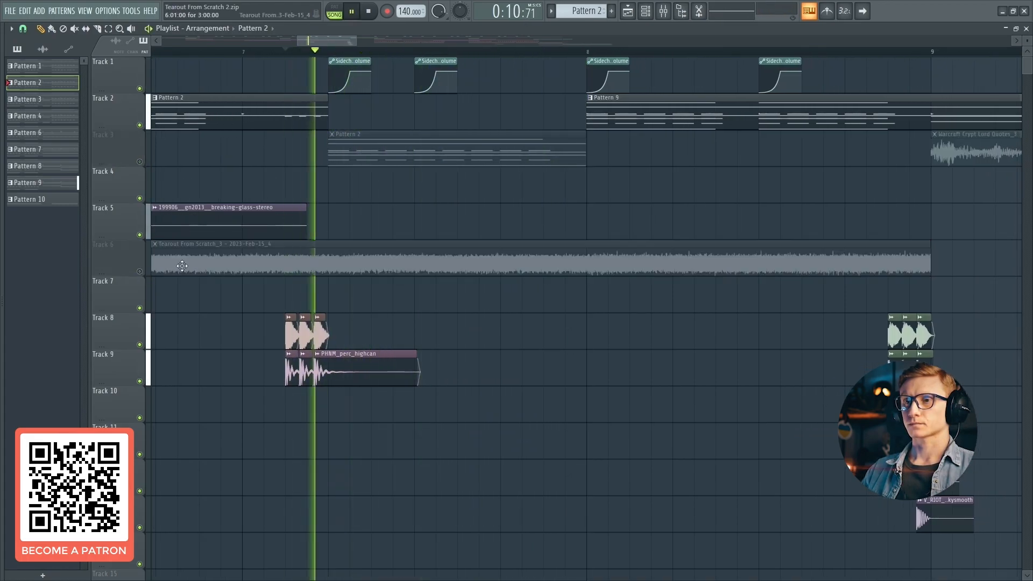
pyautogui.press('space')
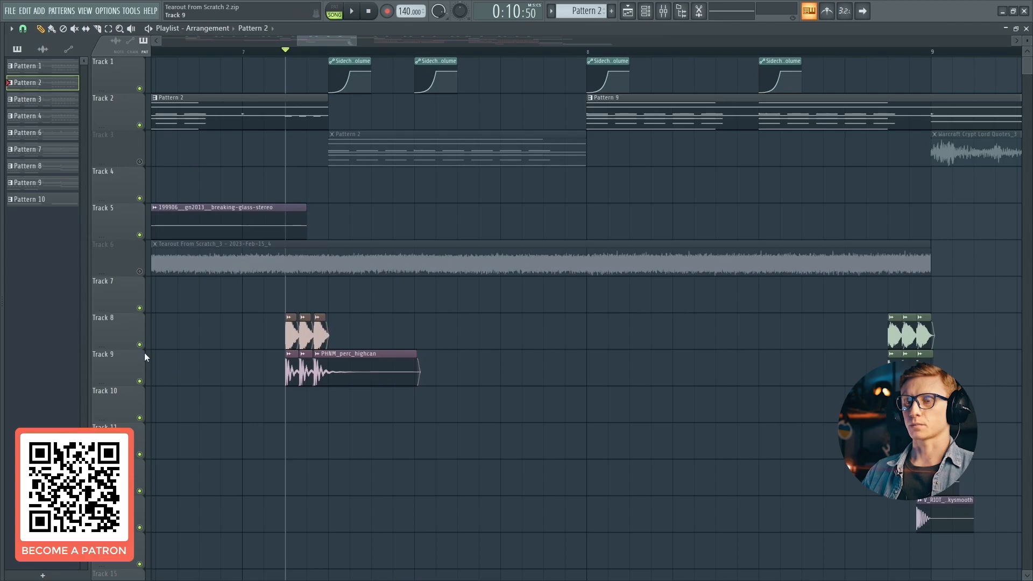
# Mute Tracks 8 and 9, examine Vital's fill notes in Pattern 2's piano roll, and play the fill without those tracks.
pyautogui.click(139, 344)
pyautogui.click(140, 381)
pyautogui.doubleClick(288, 115)
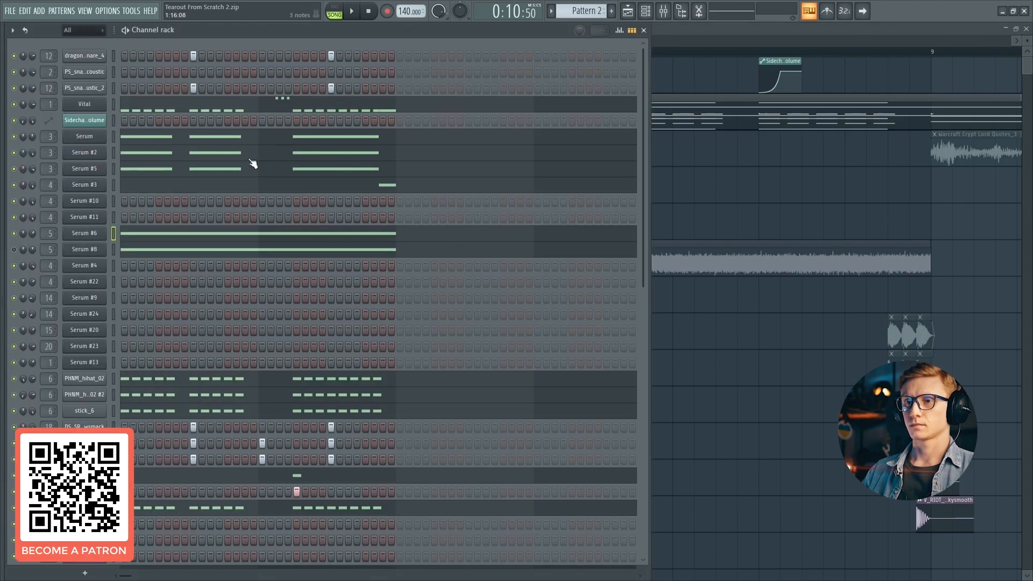
pyautogui.click(248, 112)
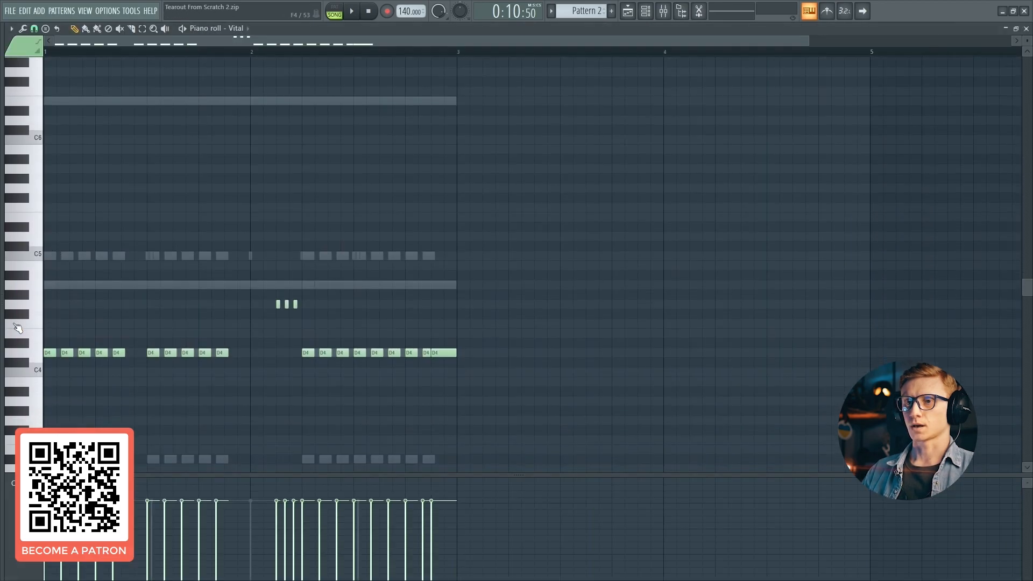
pyautogui.click(33, 311)
pyautogui.press('space')
pyautogui.press('Escape')
pyautogui.press('space')
pyautogui.press('space')
pyautogui.press('Escape')
pyautogui.press('space')
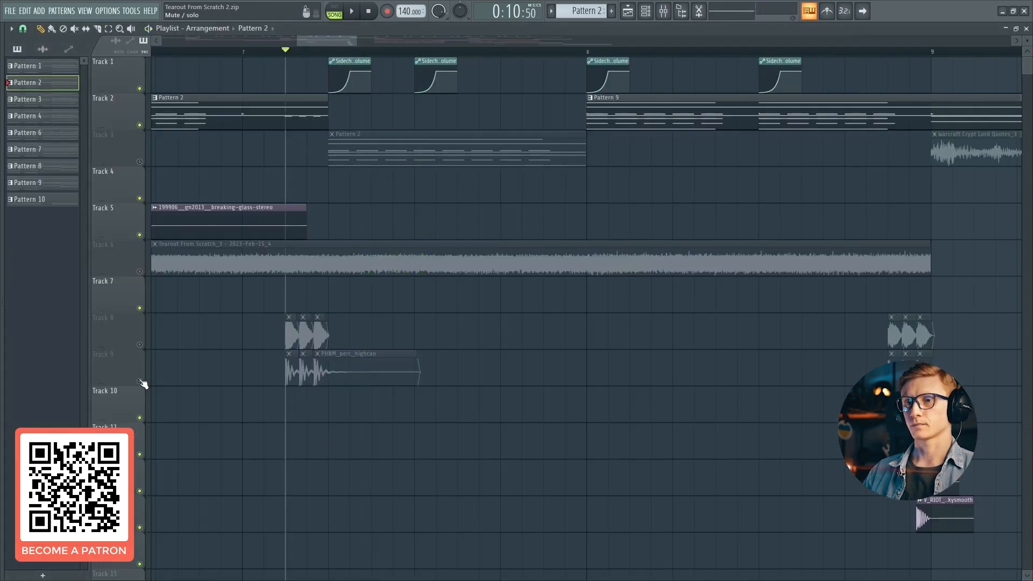
# Examine the PHNM_perc_highcan clip's sample settings, look up its Phenom Foley pack in the browser, and close the sample window.
pyautogui.doubleClick(369, 360)
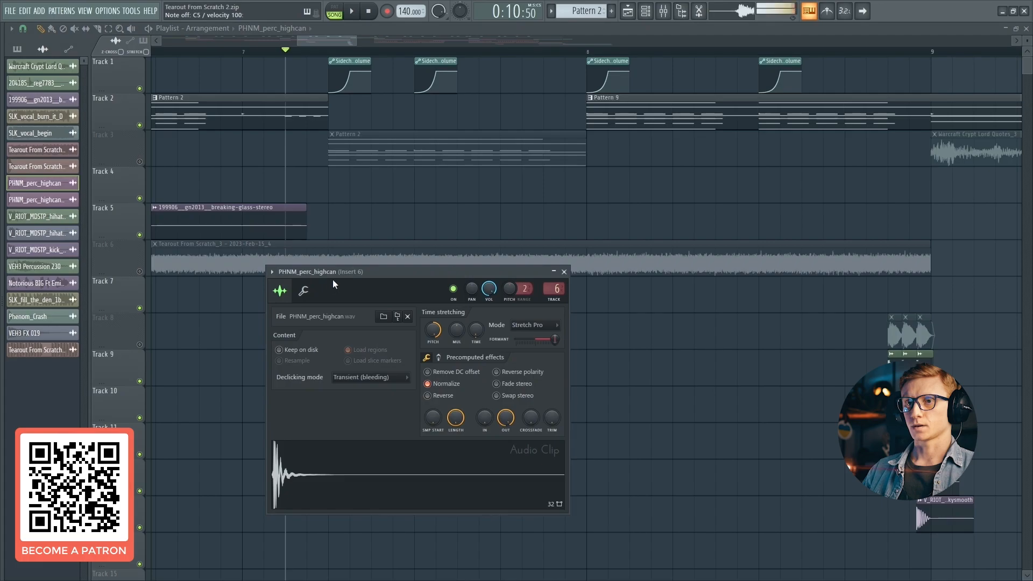
pyautogui.hotkey('alt', 'F8')
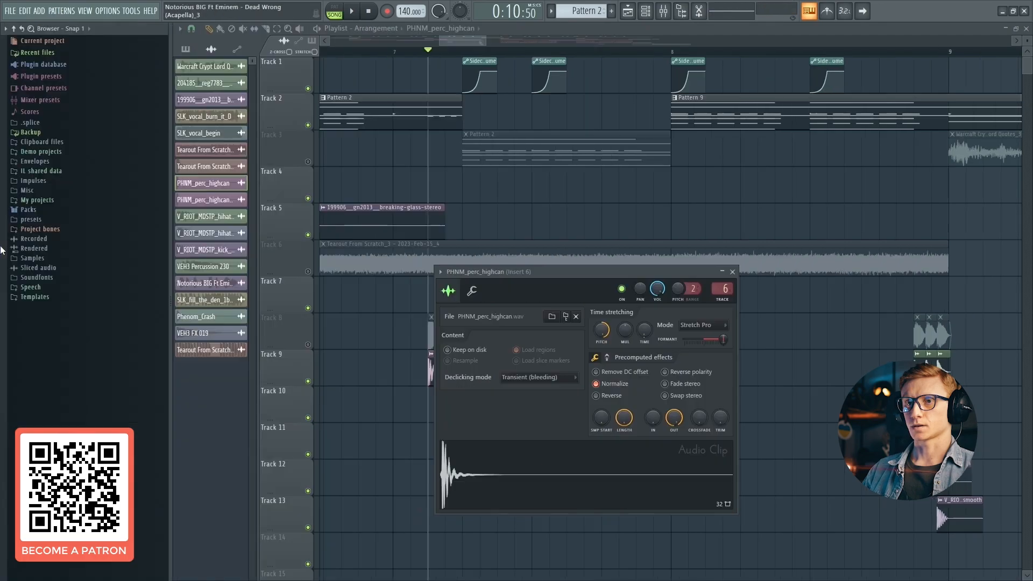
pyautogui.click(26, 219)
pyautogui.hotkey('alt', 'F8')
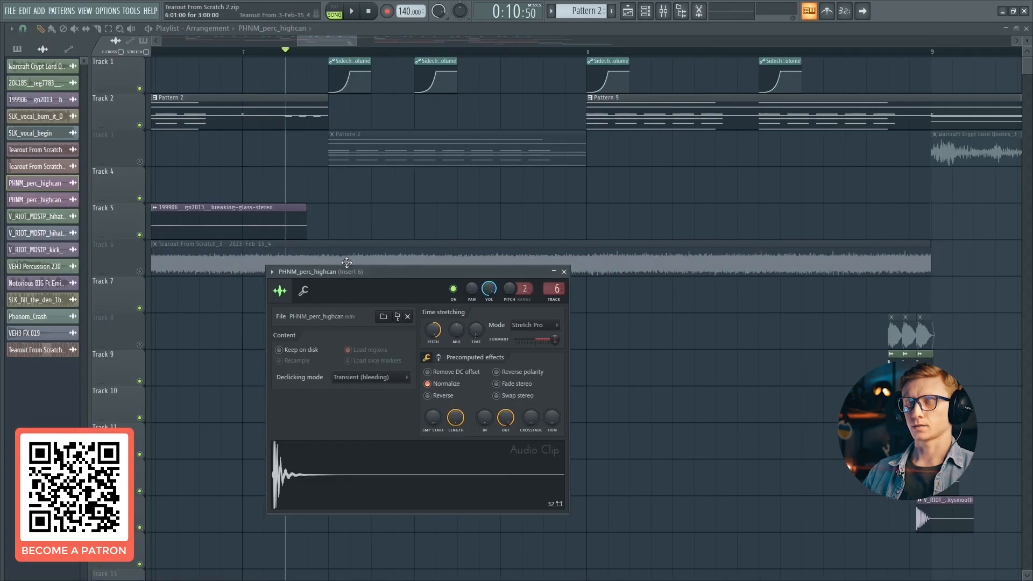
pyautogui.moveTo(376, 270); pyautogui.dragTo(376, 241)
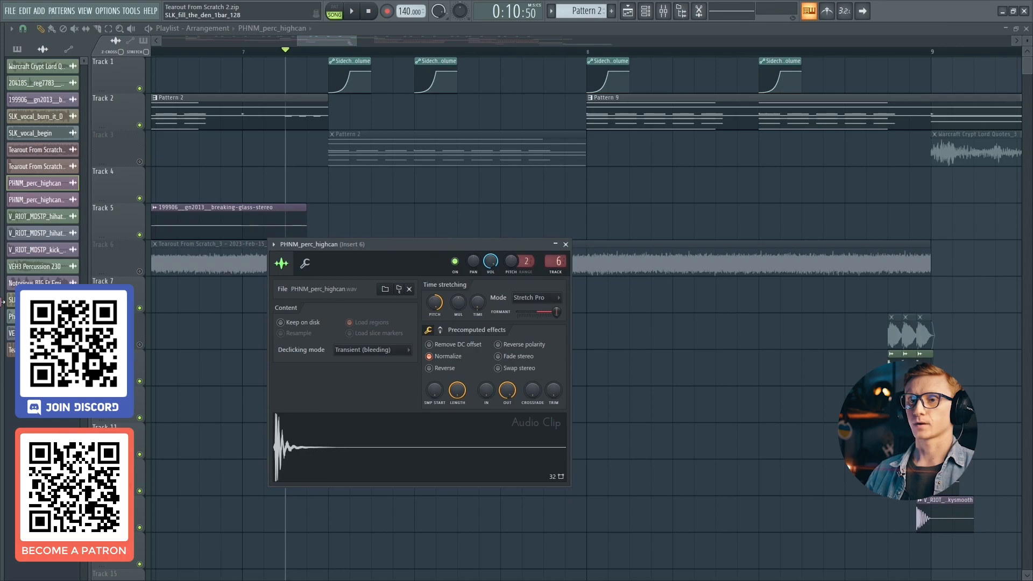
pyautogui.hotkey('alt', 'F8')
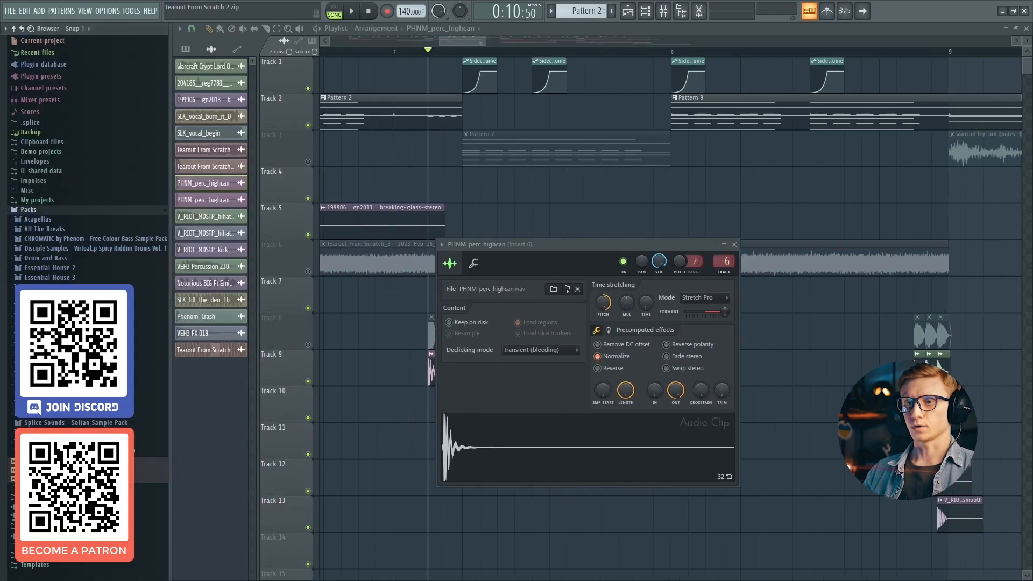
pyautogui.click(50, 384)
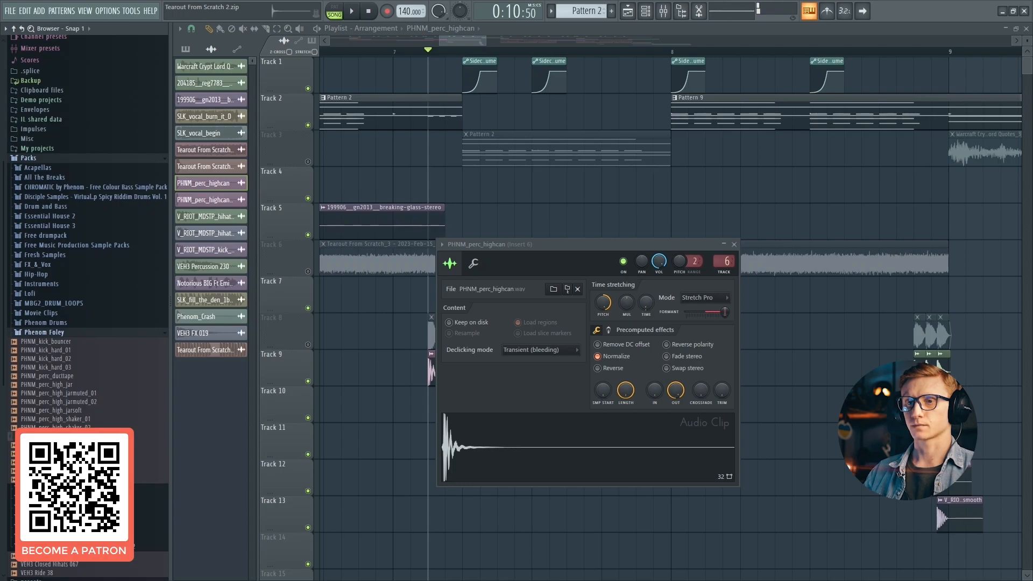
pyautogui.hotkey('alt', 'F8')
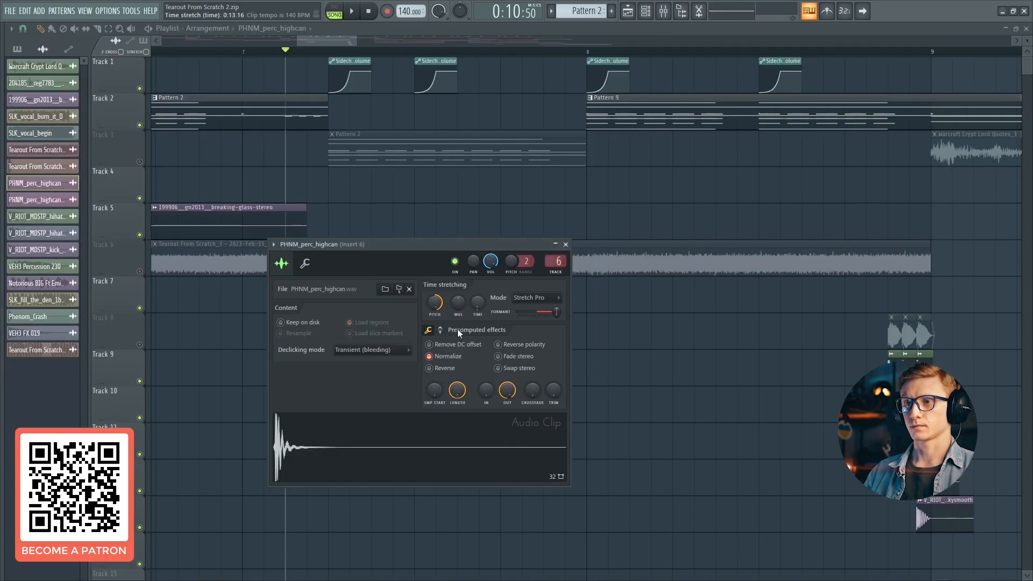
pyautogui.click(571, 248)
# Play the bar 7 fill with Track 9's PHNM_perc_highcan hits included and Track 8 still muted.
pyautogui.press('space')
pyautogui.press('space')
pyautogui.press('space')
pyautogui.press('space')
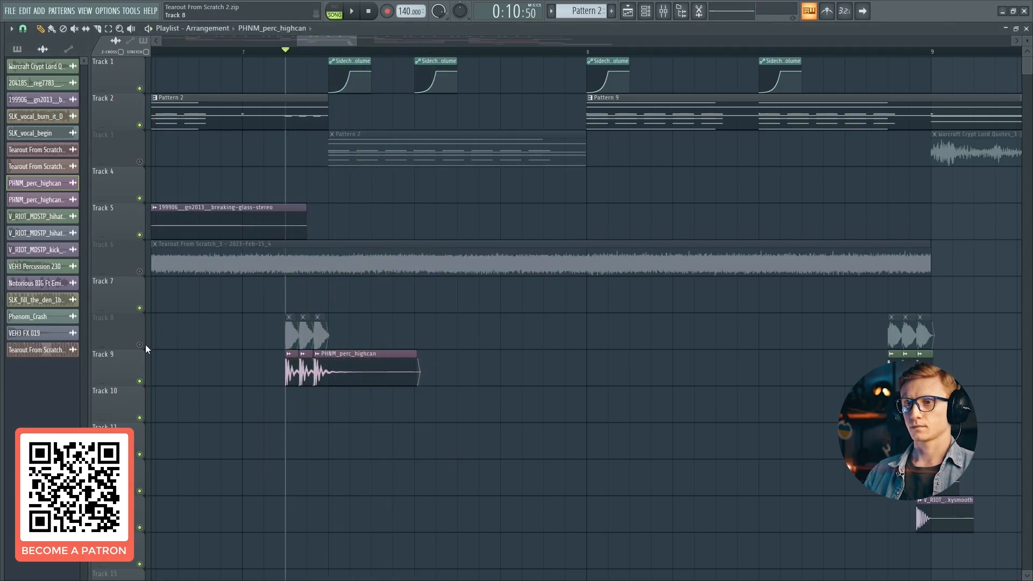
# Unmute Track 8, open and close its resampled Tearout From Scratch_5 clip, and play the fill with it included.
pyautogui.click(140, 345)
pyautogui.doubleClick(306, 332)
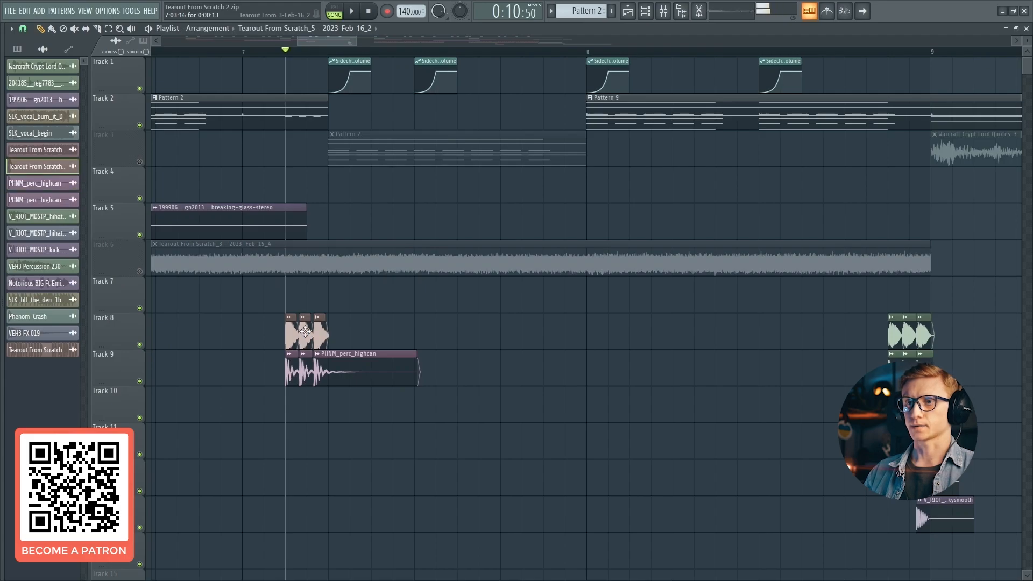
pyautogui.press('Escape')
pyautogui.press('space')
pyautogui.press('space')
# Unmute Tracks 3 and 6, play the fill with all layers, and move the Pattern 2 clip back to Track 2.
pyautogui.keyDown('ctrl'); pyautogui.click(140, 272); pyautogui.keyUp('ctrl')
pyautogui.keyDown('ctrl'); pyautogui.click(140, 272); pyautogui.keyUp('ctrl')
pyautogui.press('space')
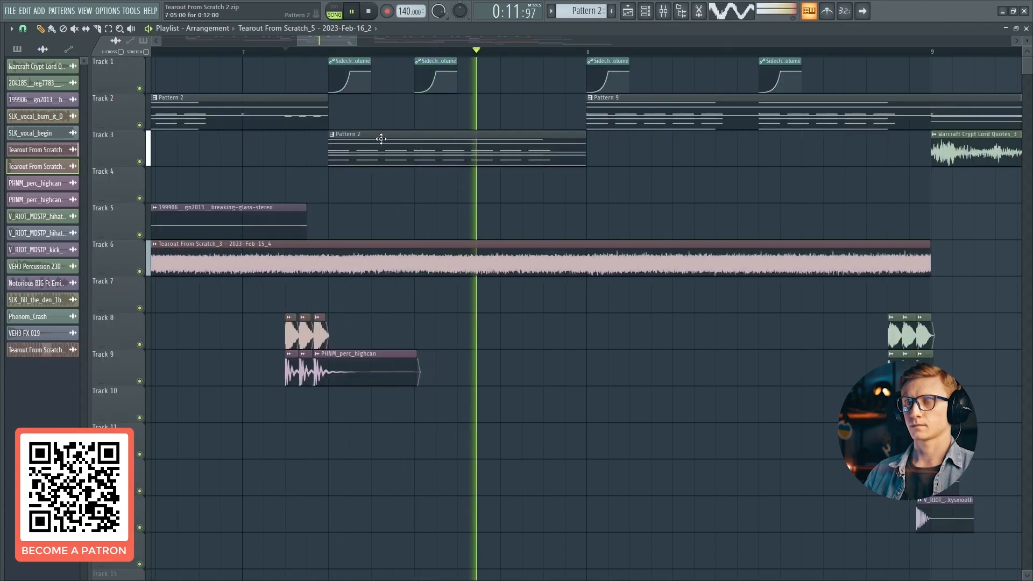
pyautogui.moveTo(381, 105); pyautogui.dragTo(381, 106)
pyautogui.press('space')
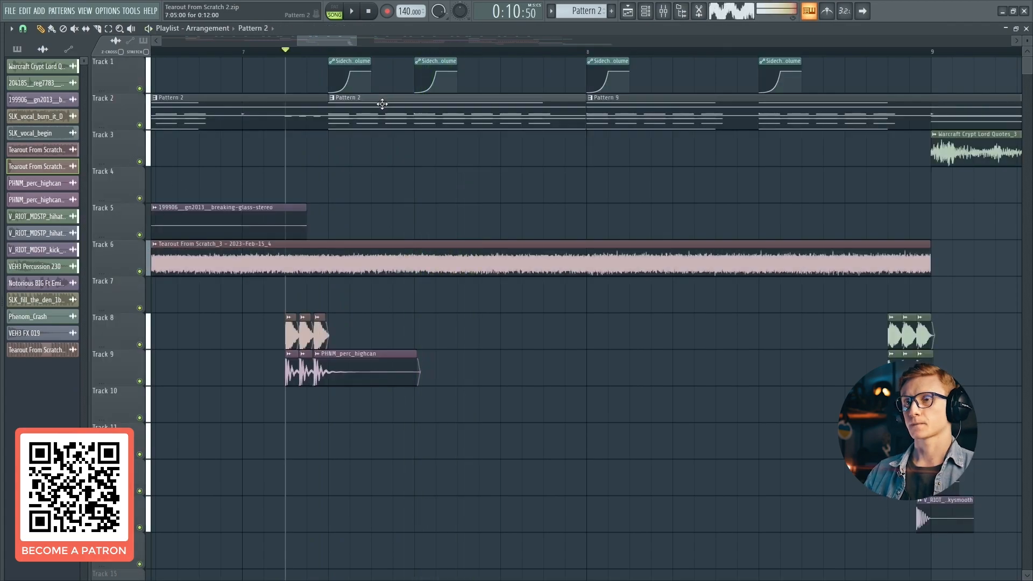
# Review the rest of the arrangement and set the playback position to the start of bar 2.
pyautogui.scroll(-3, 392, 51)
pyautogui.scroll(-3, 392, 53)
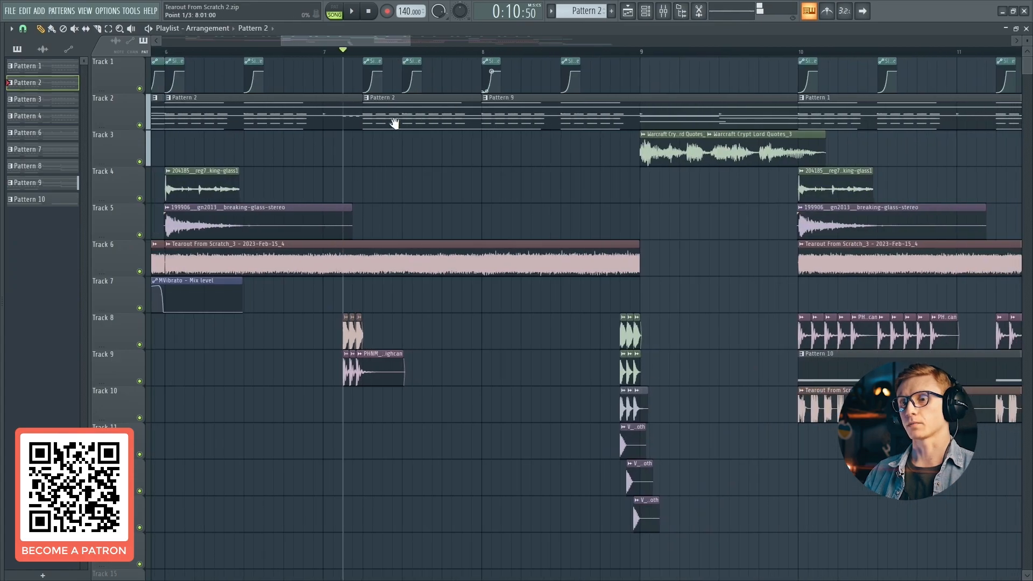
pyautogui.scroll(-3, 500, 51)
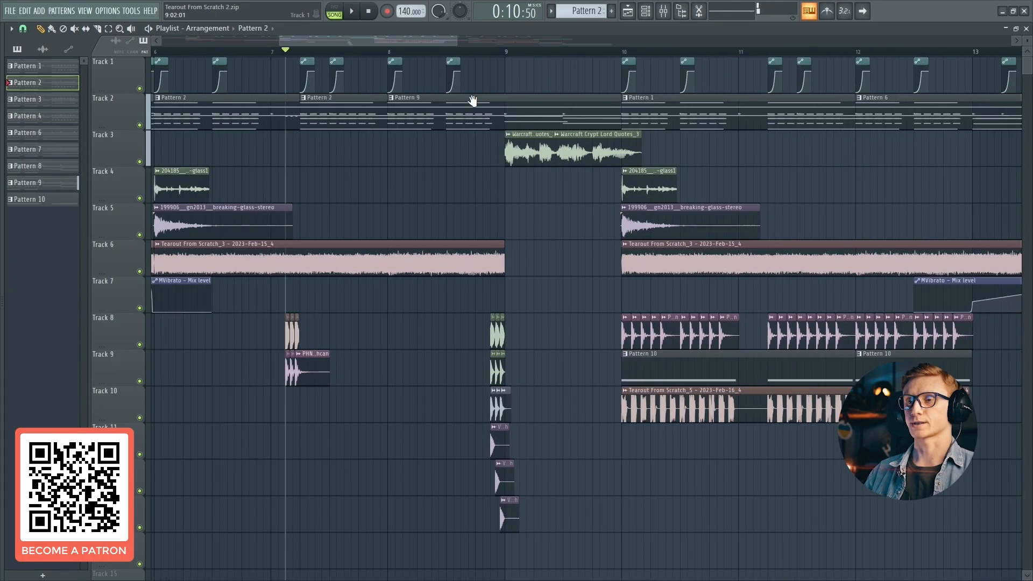
pyautogui.hscroll(2, 391, 136)
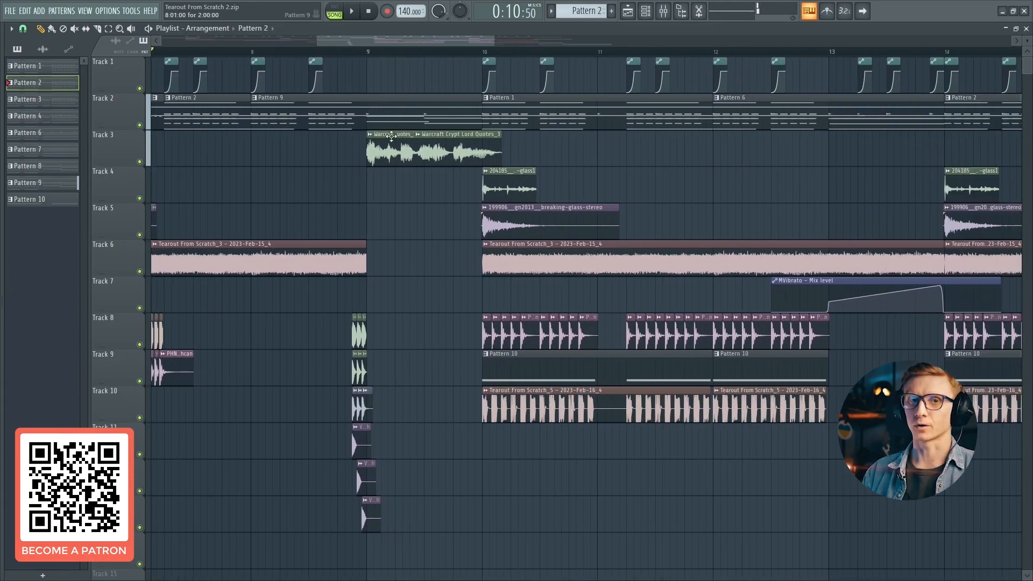
pyautogui.scroll(-5, 392, 136)
pyautogui.click(193, 51)
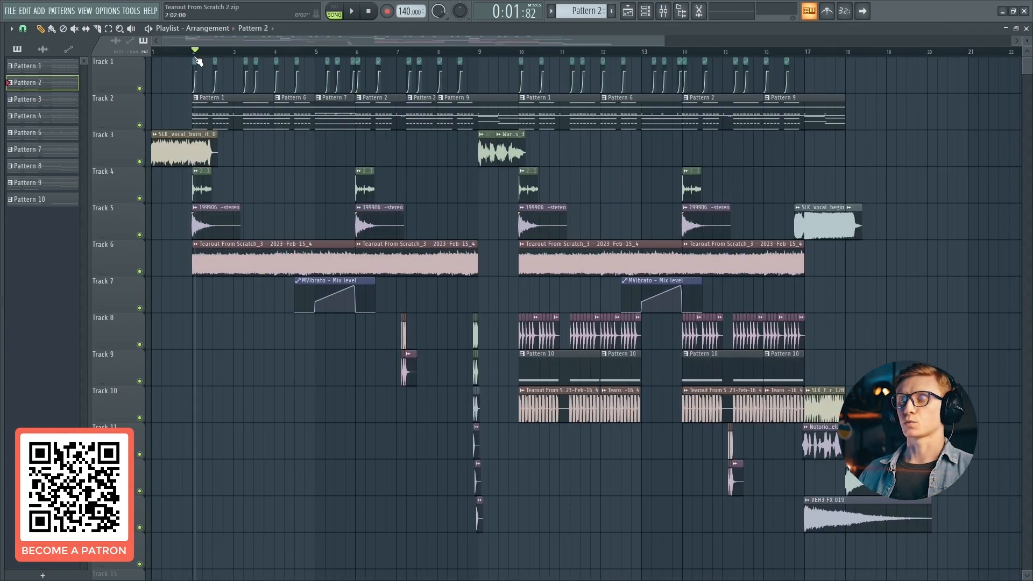
pyautogui.scroll(3, 197, 62)
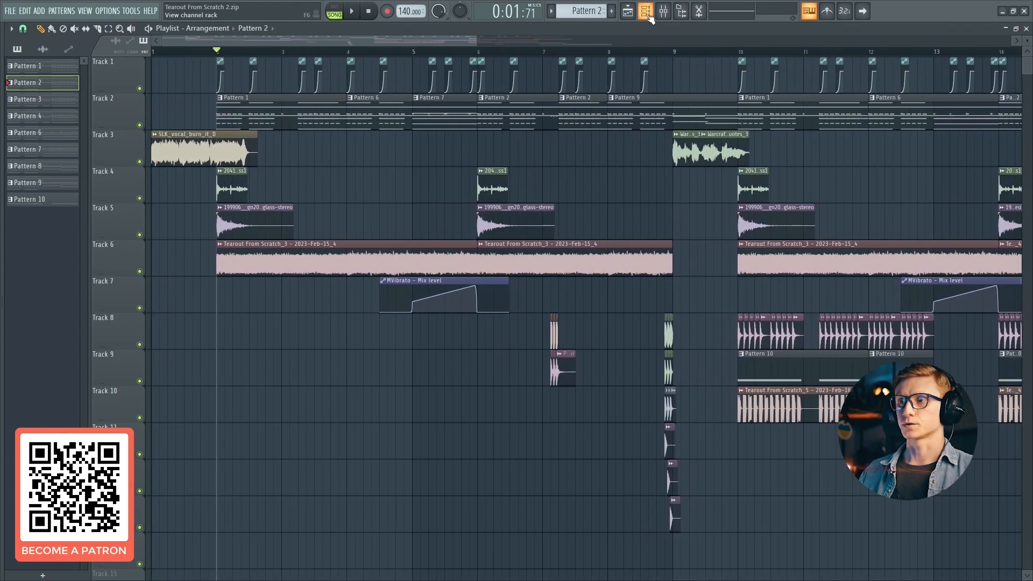
# Solo Insert 1 in the mixer and play it on its own from bar 2.
pyautogui.click(663, 12)
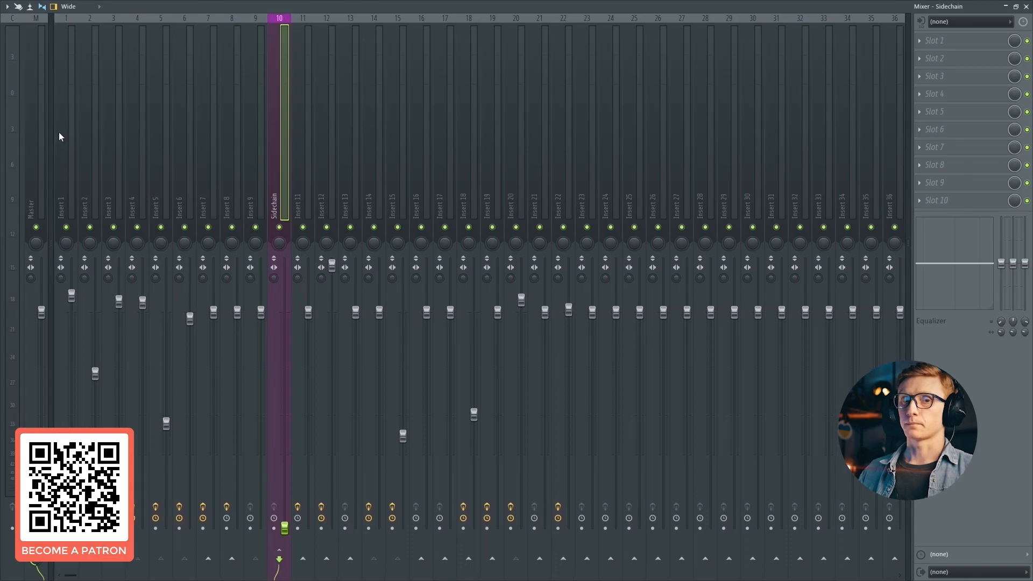
pyautogui.click(60, 131)
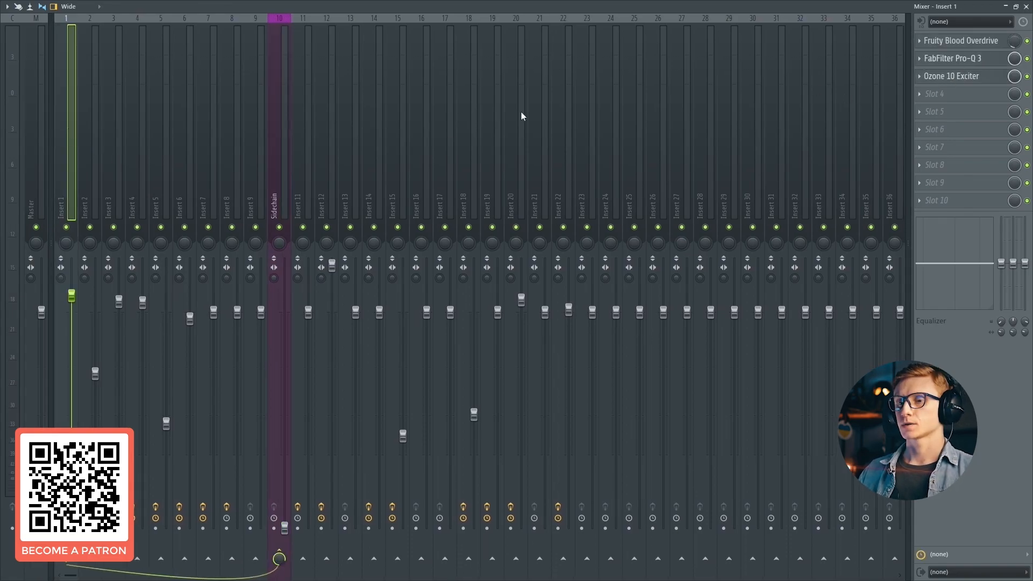
pyautogui.rightClick(66, 227)
pyautogui.press('space')
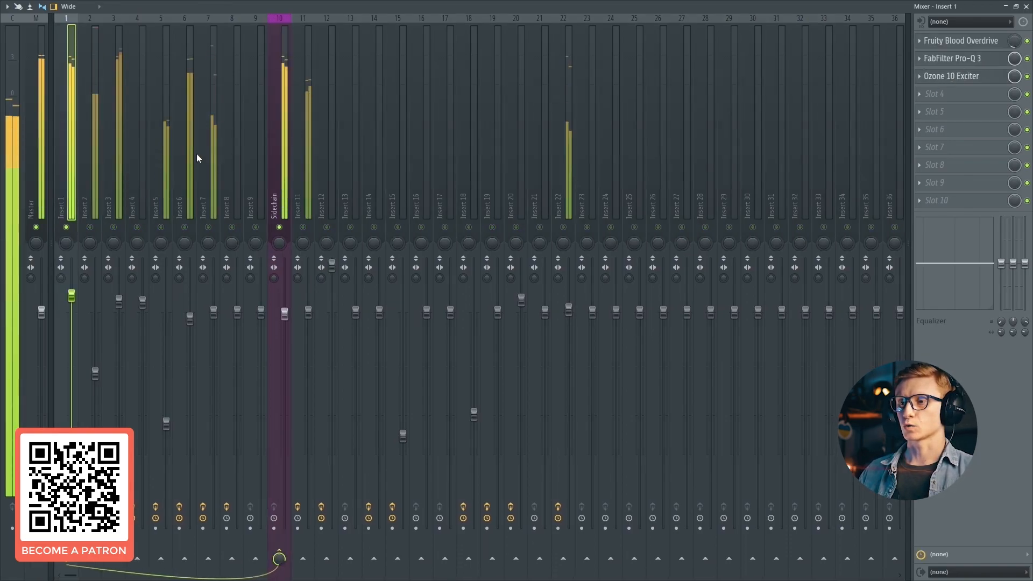
# Turn off Insert 1's effects, including Ozone 10 Exciter and FabFilter Pro-Q 3, during playback and unsolo the insert.
pyautogui.click(1027, 76)
pyautogui.click(1027, 58)
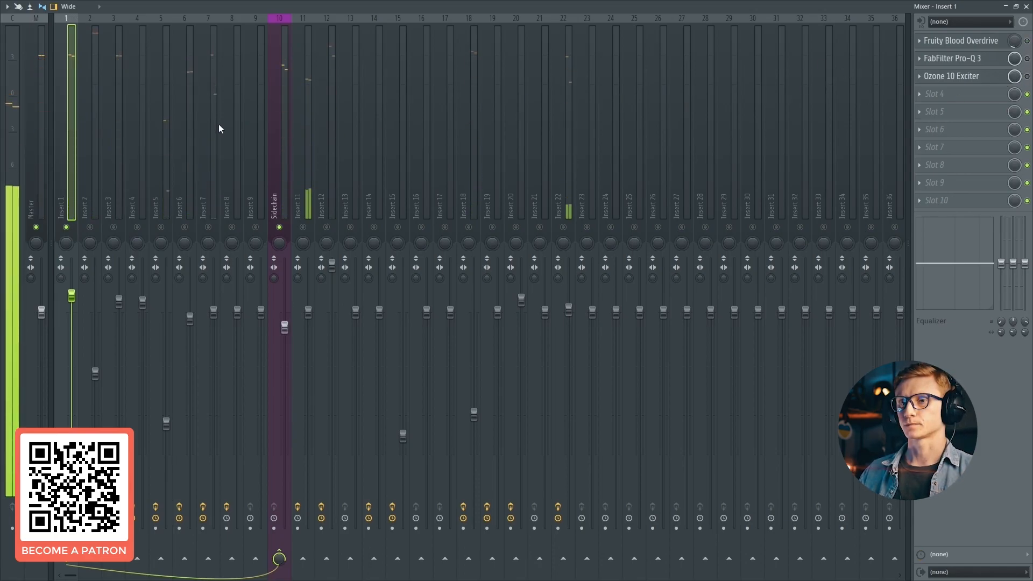
pyautogui.rightClick(72, 223)
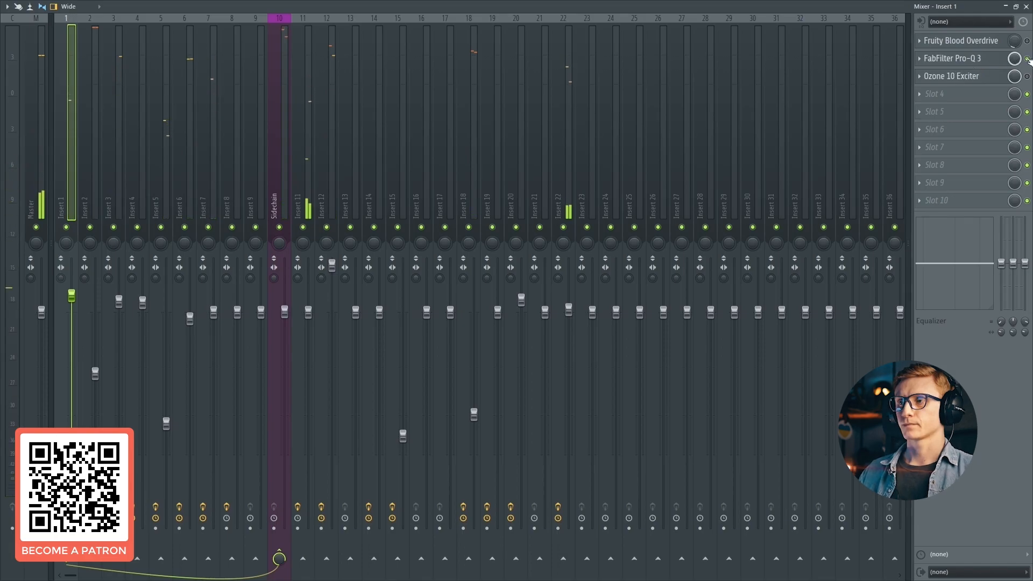
# Load FabFilter Pro-Q 3 in Insert 1's Slot 4 and play the arrangement to examine the bass spectrum without the other effects.
pyautogui.click(949, 93)
pyautogui.click(672, 107)
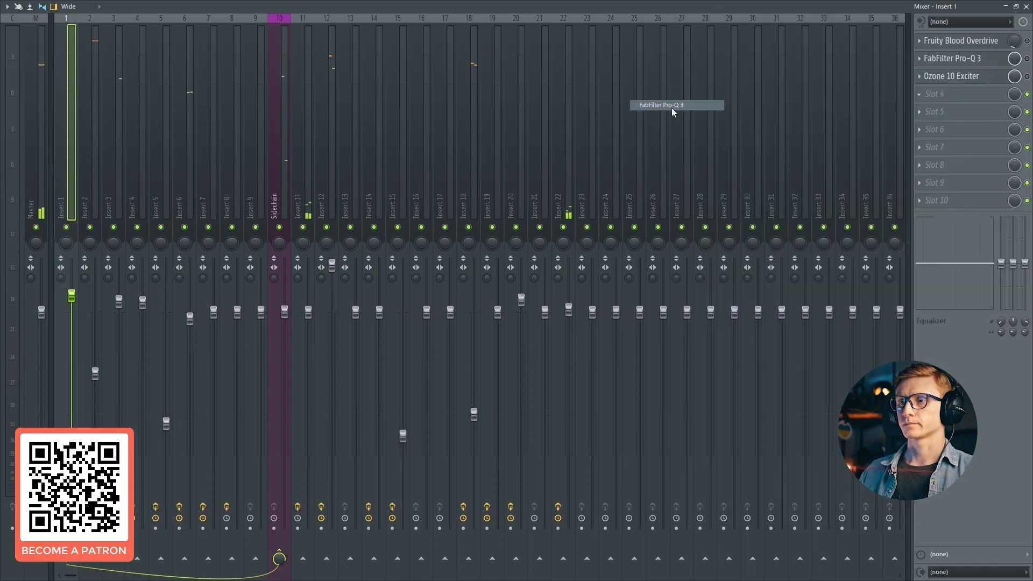
pyautogui.click(1026, 7)
pyautogui.press('space')
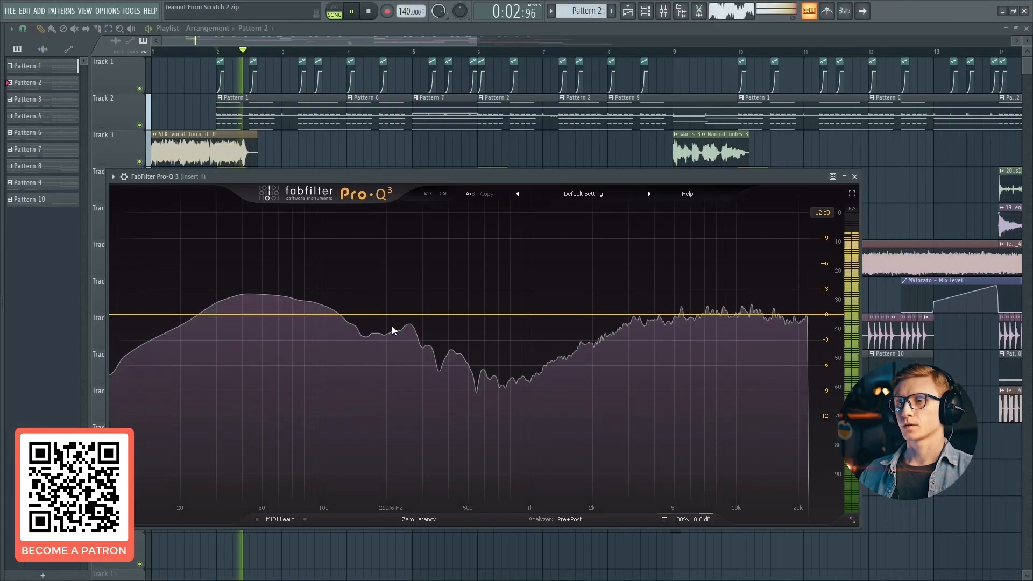
pyautogui.moveTo(399, 317)
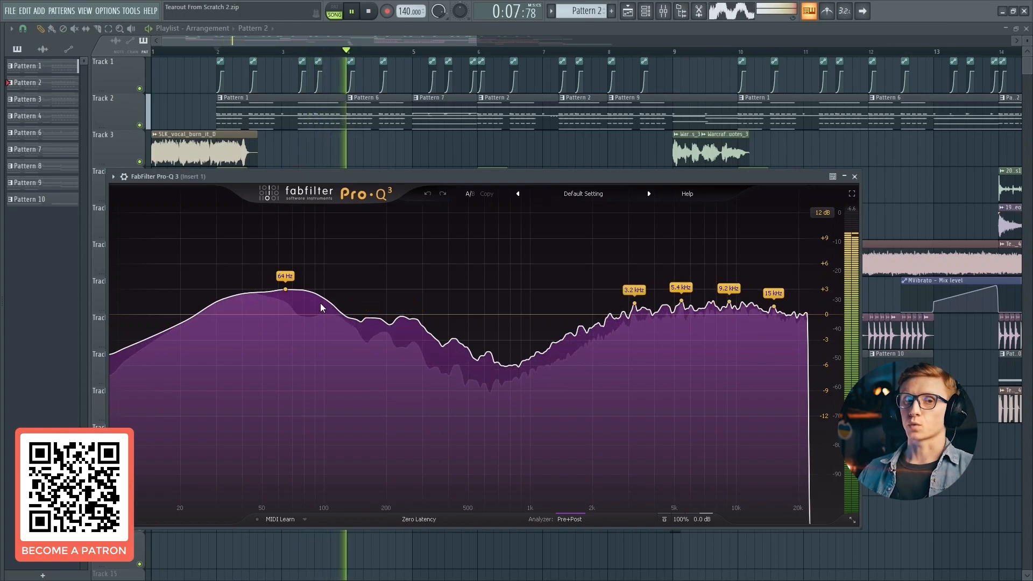
pyautogui.press('space')
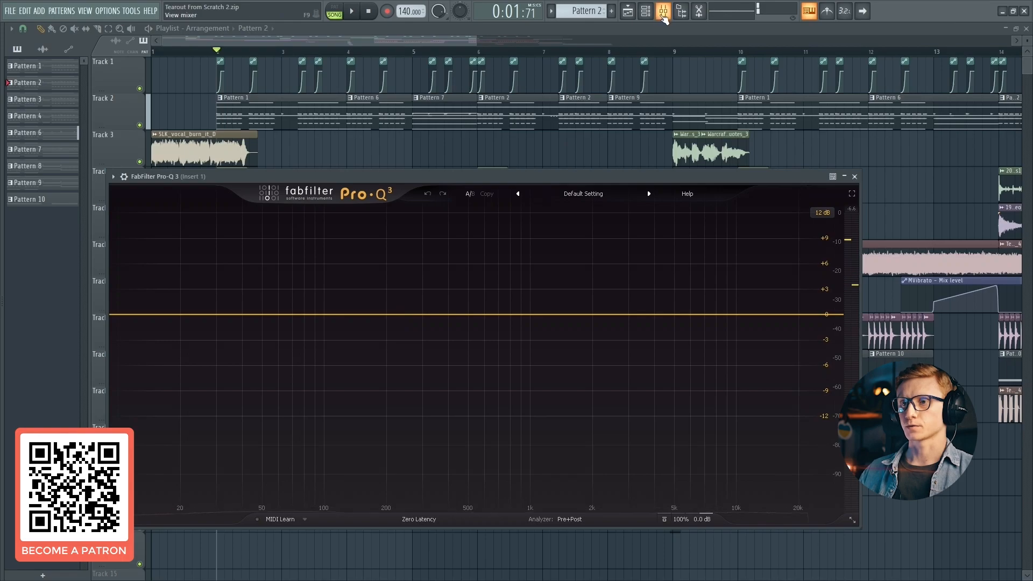
# Turn Insert 1's effects back on, solo the insert, and examine the wide mid-range cut in its original Pro-Q 3 during playback.
pyautogui.click(664, 10)
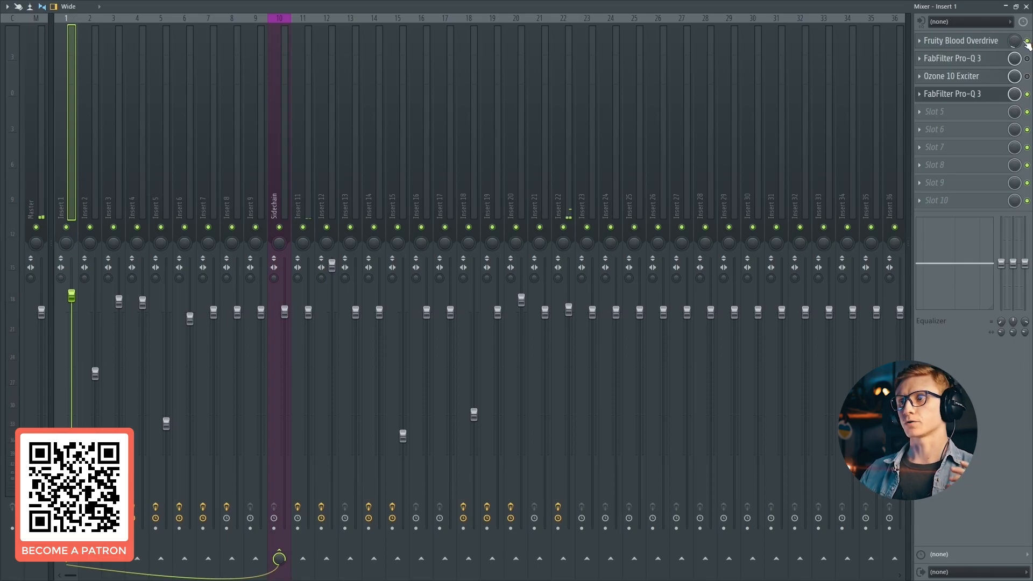
pyautogui.rightClick(66, 227)
pyautogui.press('space')
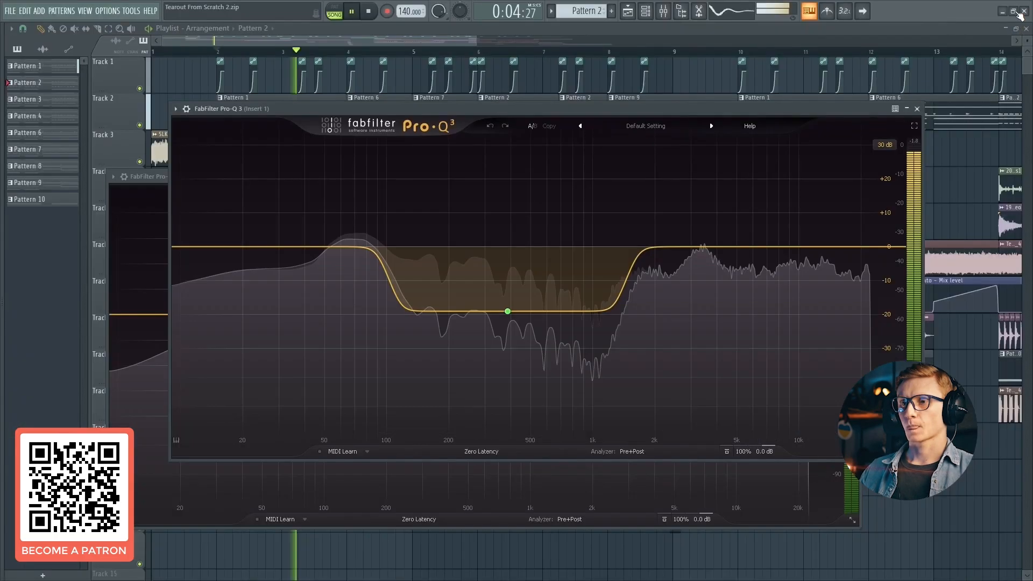
pyautogui.click(508, 311)
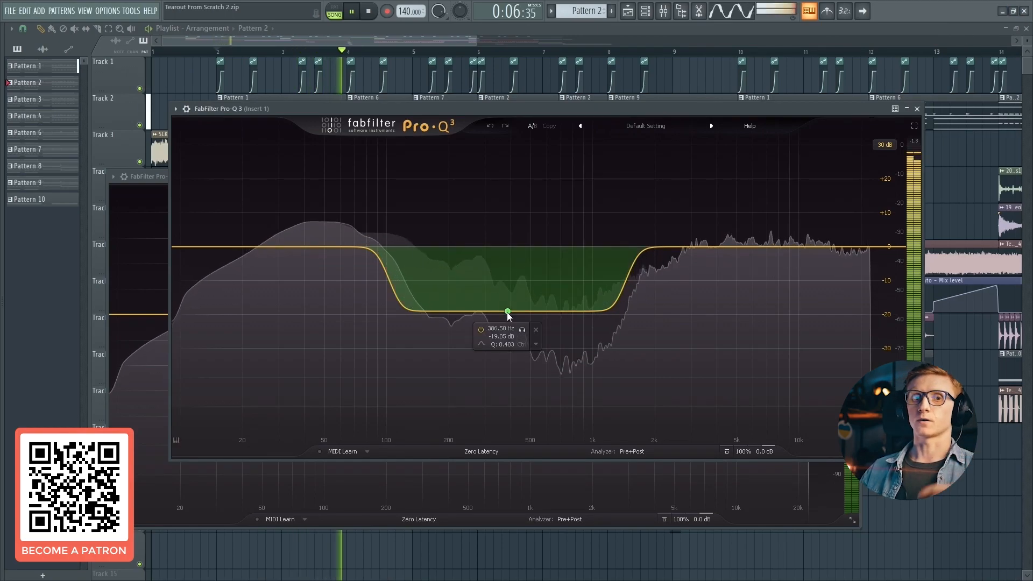
pyautogui.moveTo(498, 110); pyautogui.dragTo(493, 117)
# Bring the added Pro-Q 3 window forward and replay Insert 1 to examine the spectrum after the effects chain.
pyautogui.press('space')
pyautogui.click(155, 179)
pyautogui.press('space')
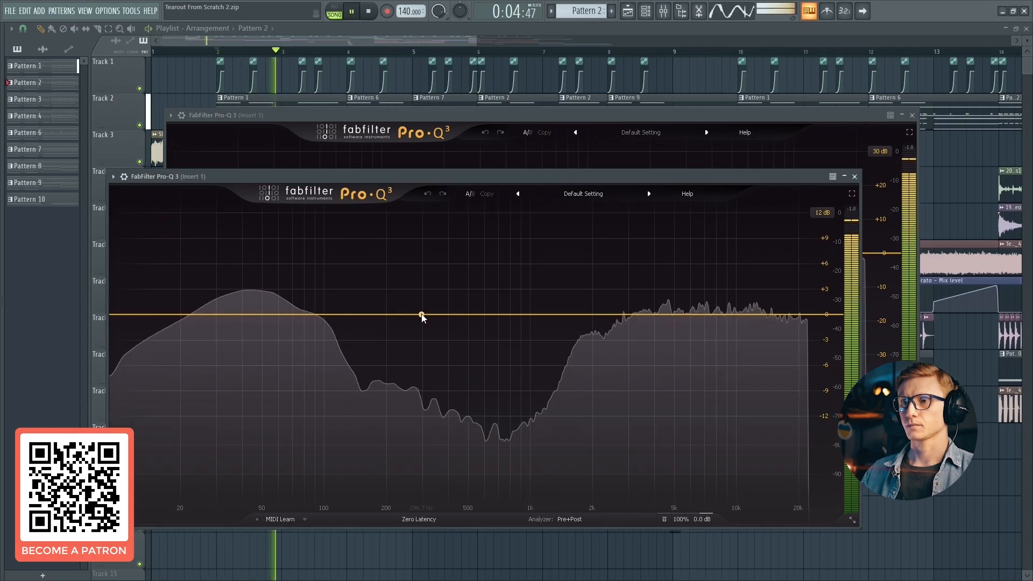
# Remove the added FabFilter Pro-Q 3 from Insert 1's Slot 4.
pyautogui.click(664, 11)
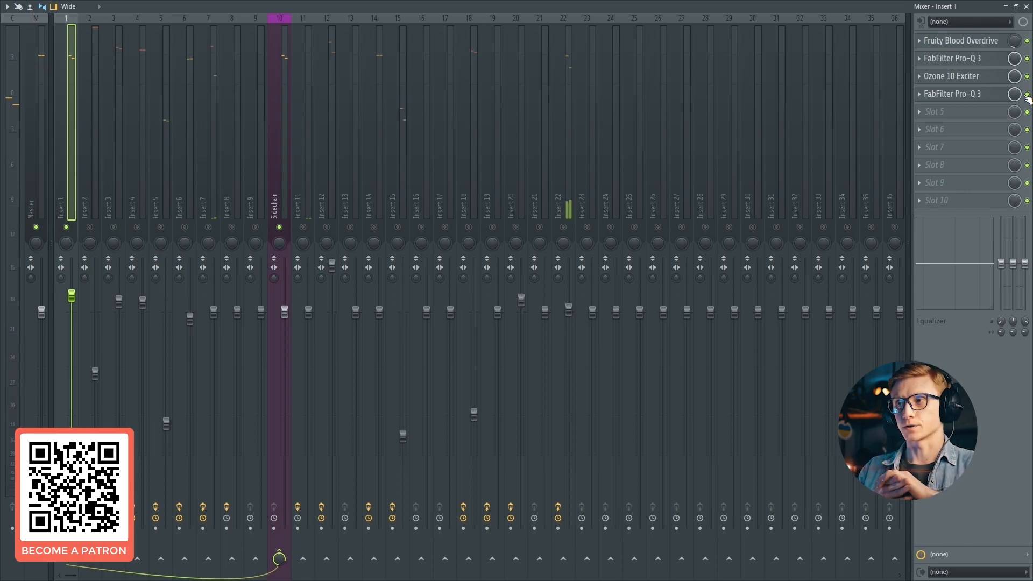
pyautogui.click(1028, 94)
pyautogui.click(919, 94)
pyautogui.click(922, 119)
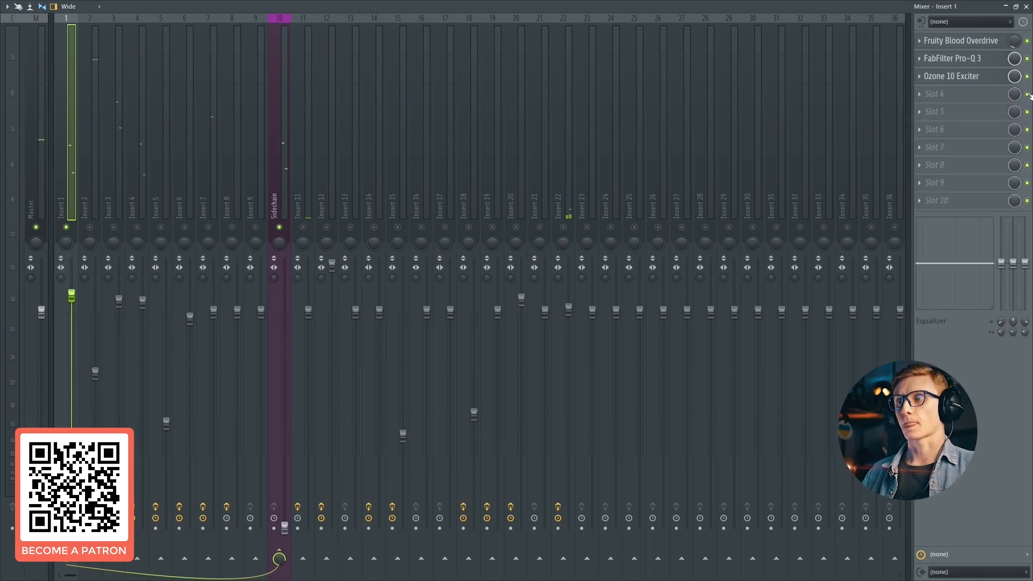
# Unsolo Insert 1 and compare the full mix with its FabFilter Pro-Q 3 on and off during playback.
pyautogui.rightClick(66, 227)
pyautogui.press('space')
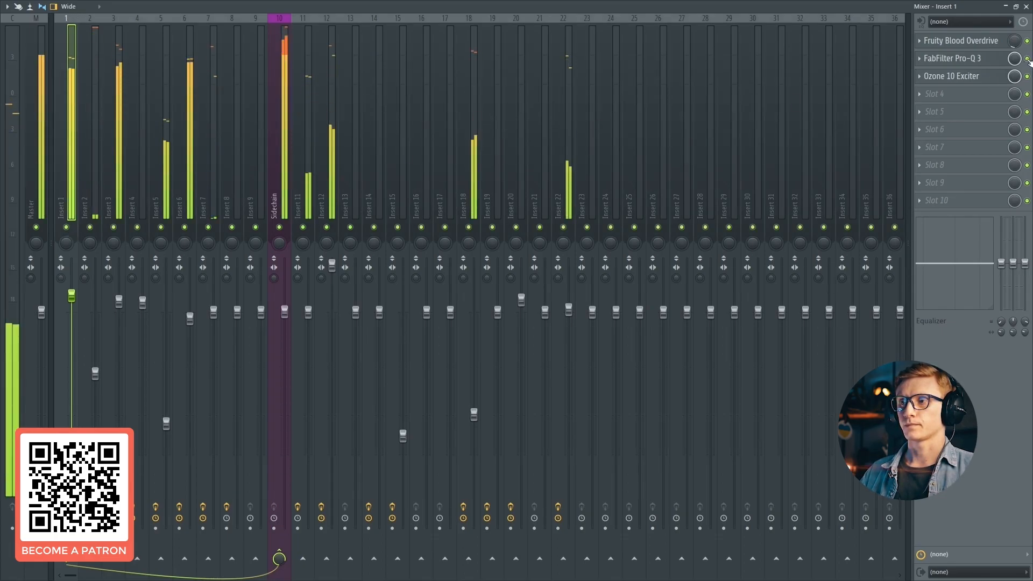
pyautogui.click(1028, 59)
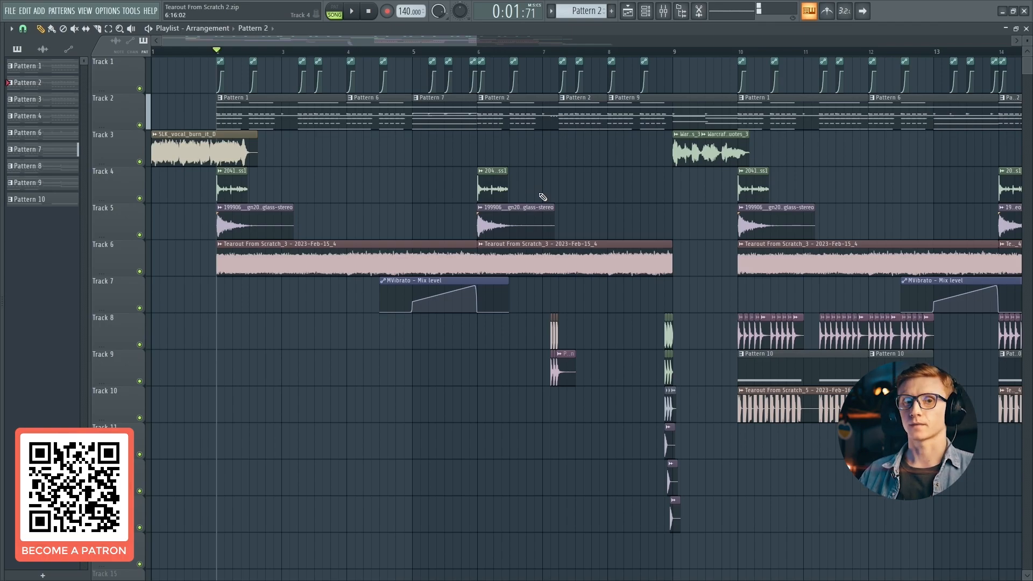
# Play the arrangement briefly from bar 2 and review its clips.
pyautogui.click(352, 12)
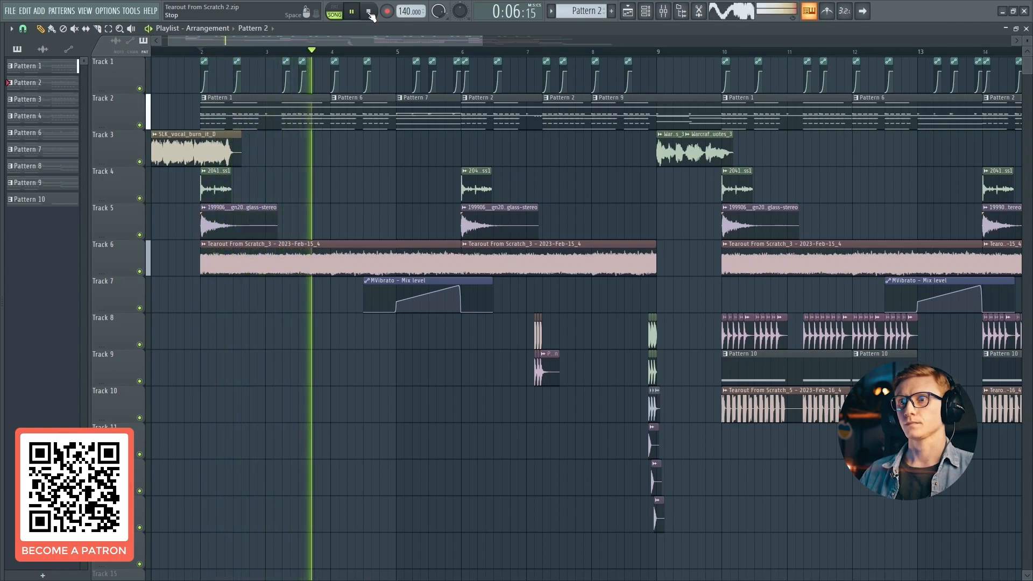
pyautogui.click(369, 12)
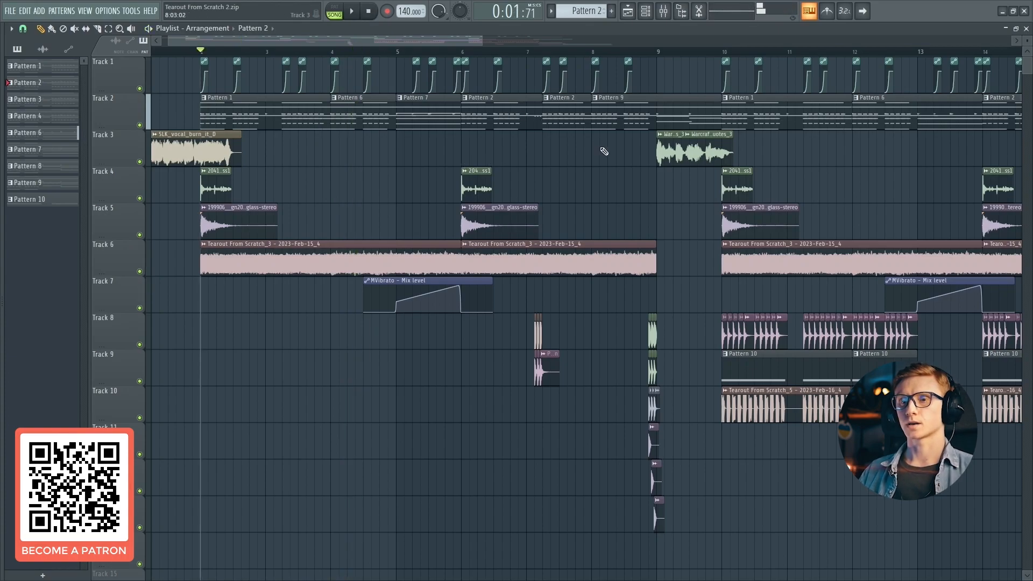
pyautogui.hscroll(2, 586, 145)
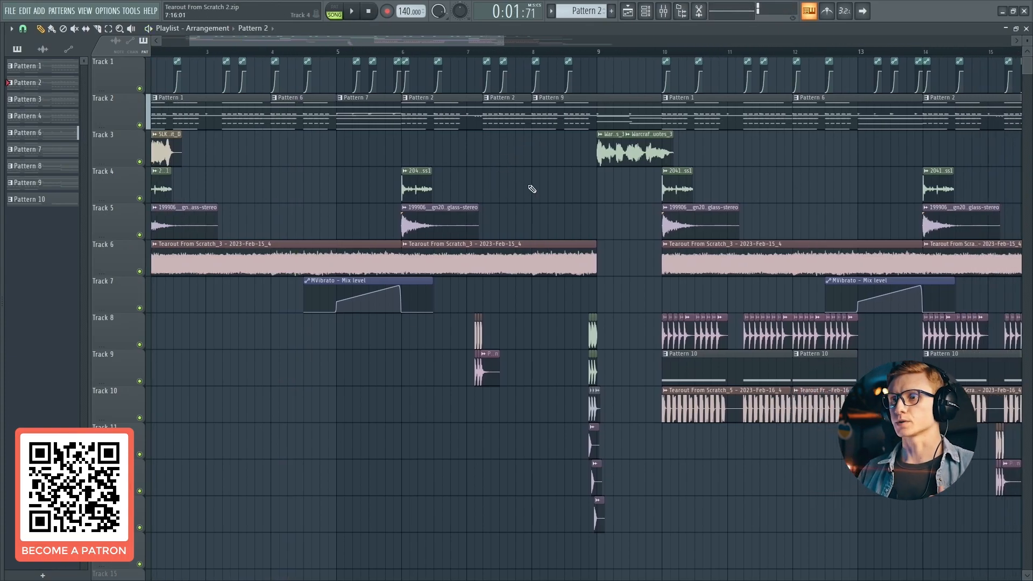
pyautogui.hscroll(-2, 316, 157)
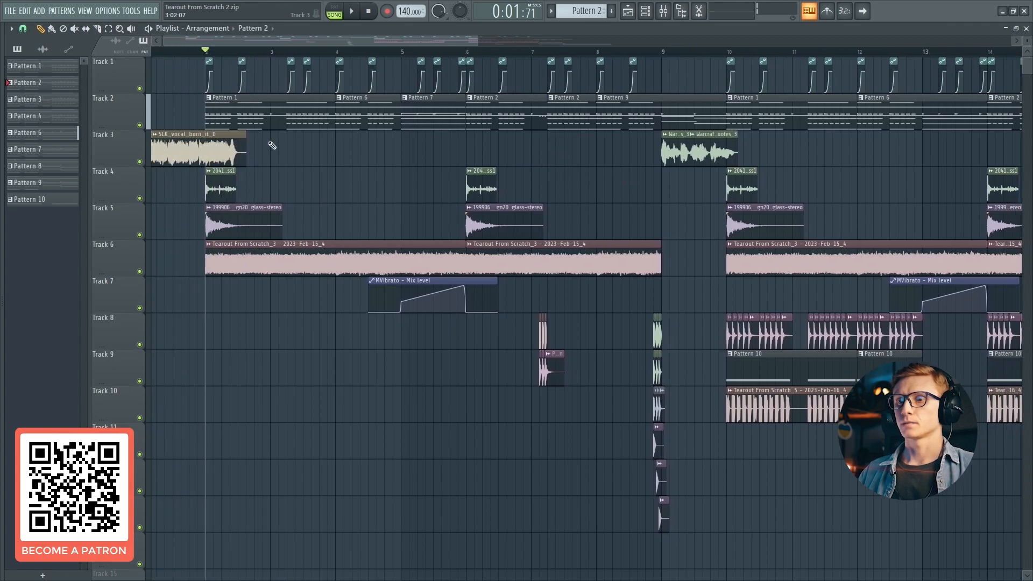
# Solo Insert 3 in the mixer during playback and open its FabFilter Pro-Q 3.
pyautogui.click(280, 121)
pyautogui.press('F9')
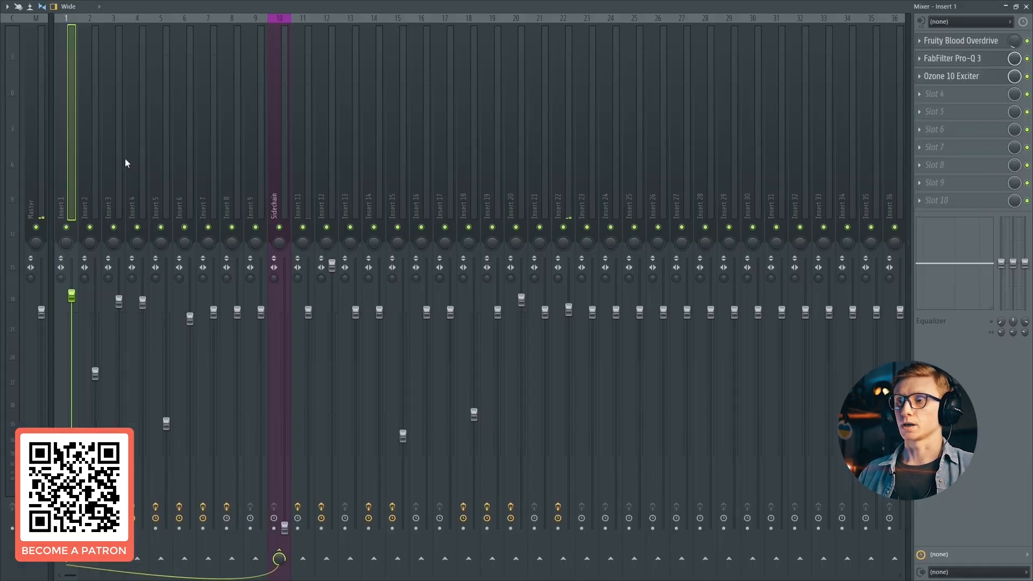
pyautogui.press('space')
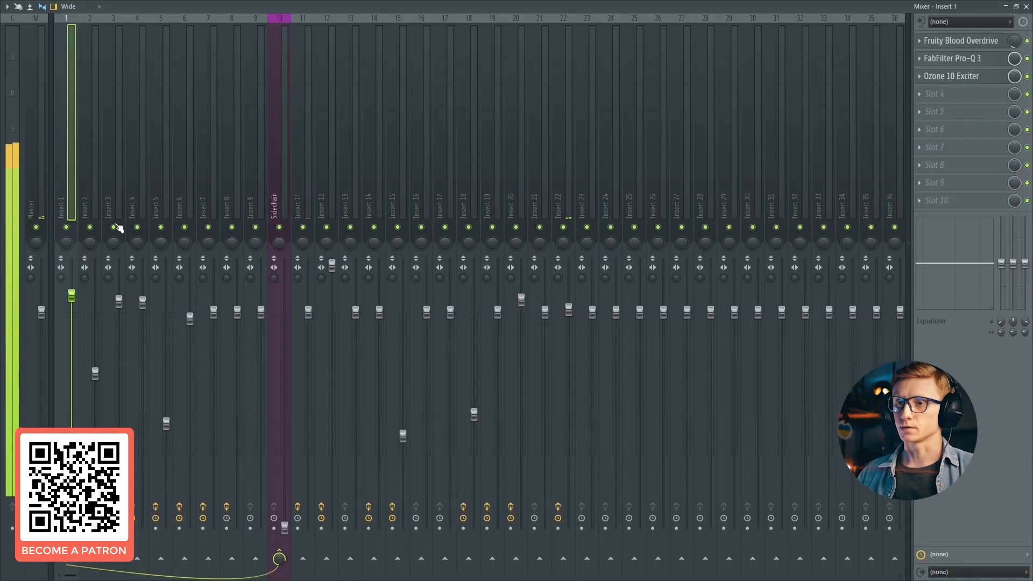
pyautogui.click(118, 205)
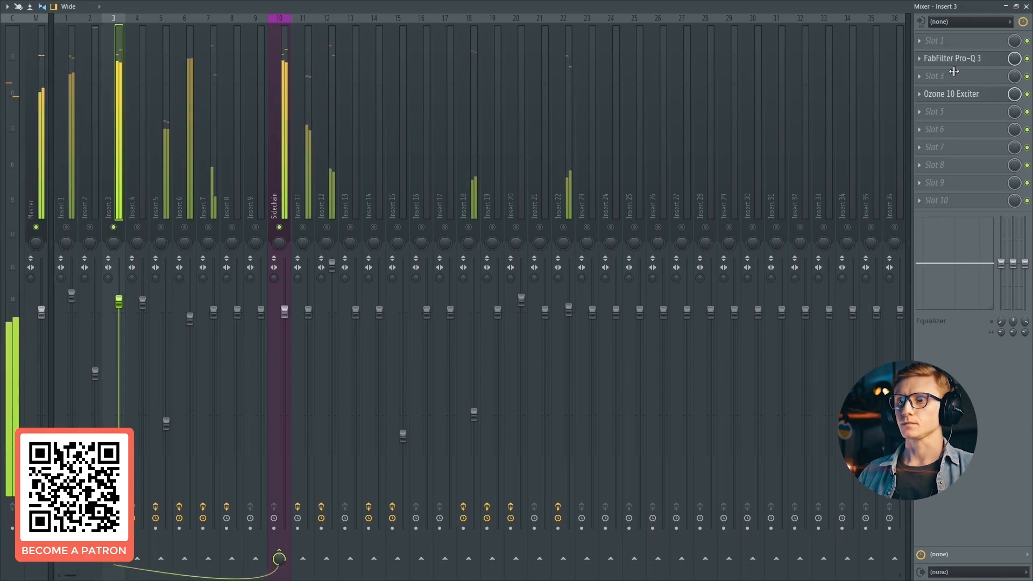
pyautogui.click(974, 64)
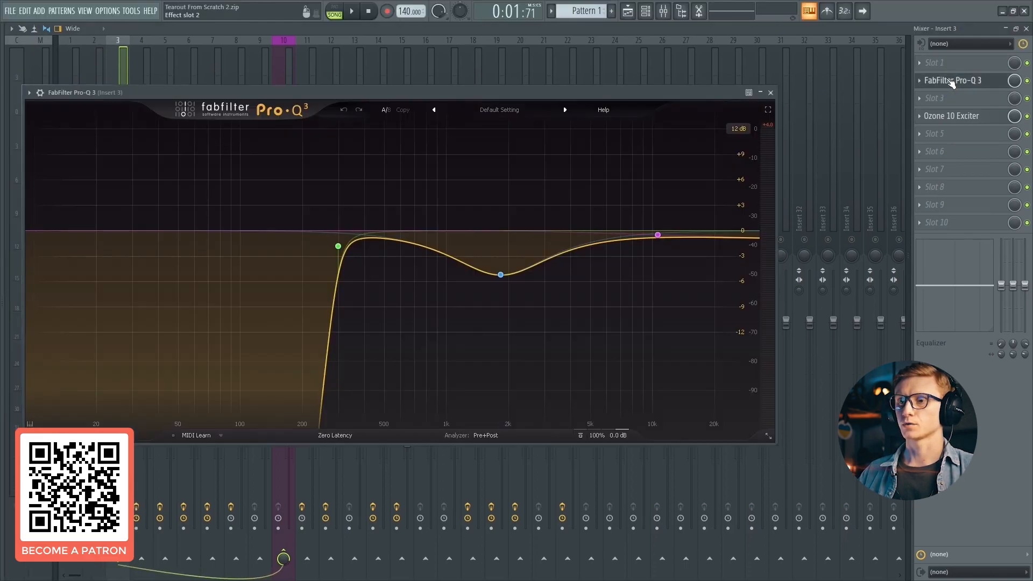
# Play Insert 3 while examining its Pro-Q 3 low cut, mid dip and high shelf, and close the equalizer.
pyautogui.moveTo(338, 247)
pyautogui.press('space')
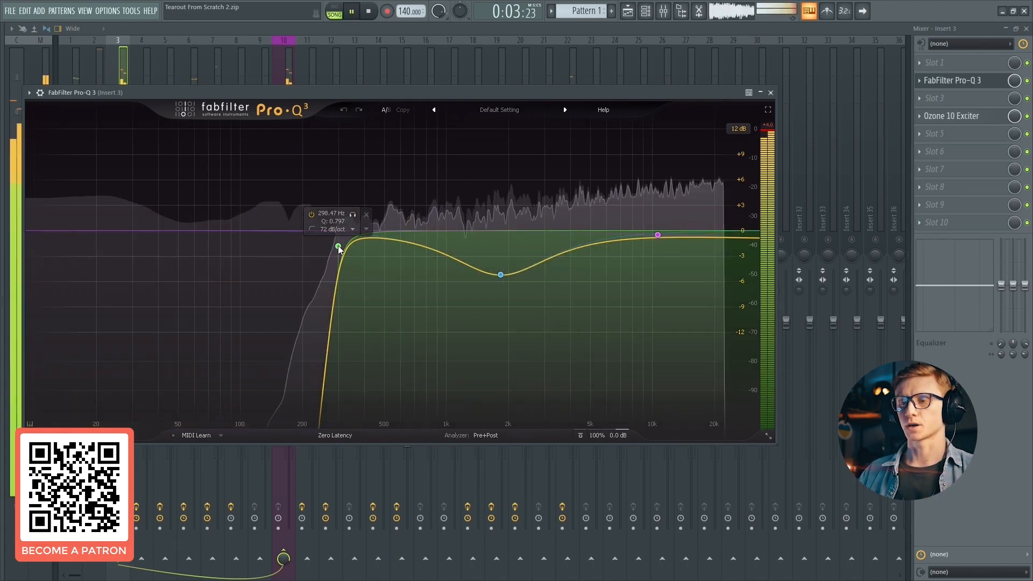
pyautogui.moveTo(502, 276)
pyautogui.press('space')
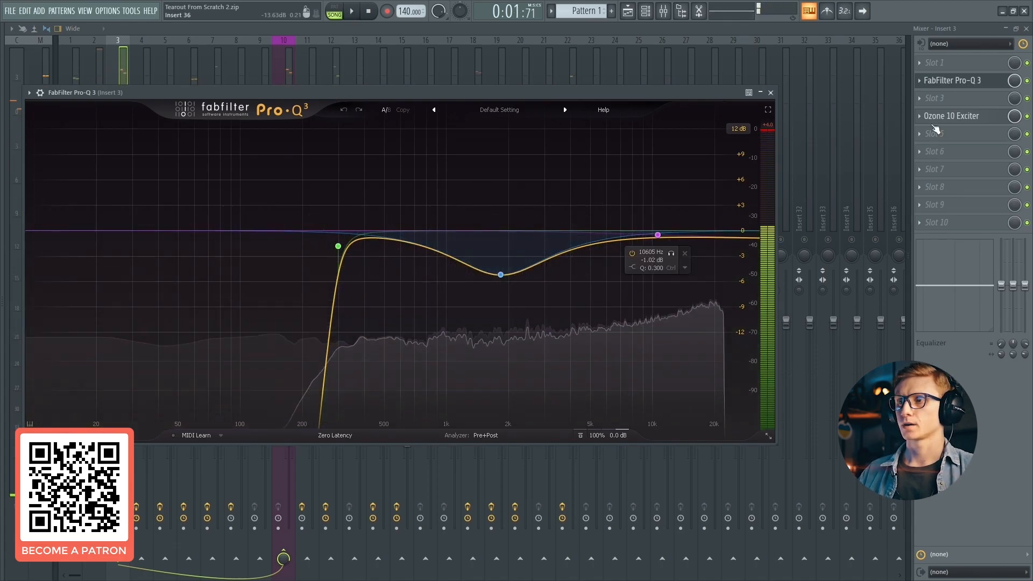
pyautogui.click(964, 81)
# Compare Insert 3 with Ozone 10 Exciter on and off, and inspect the exciter's band amounts.
pyautogui.press('space')
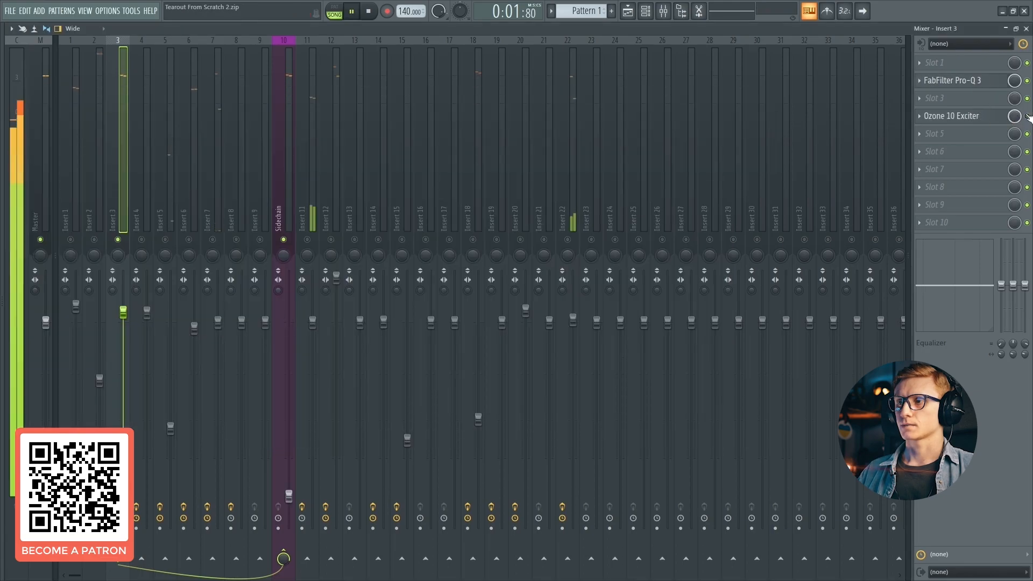
pyautogui.click(1028, 116)
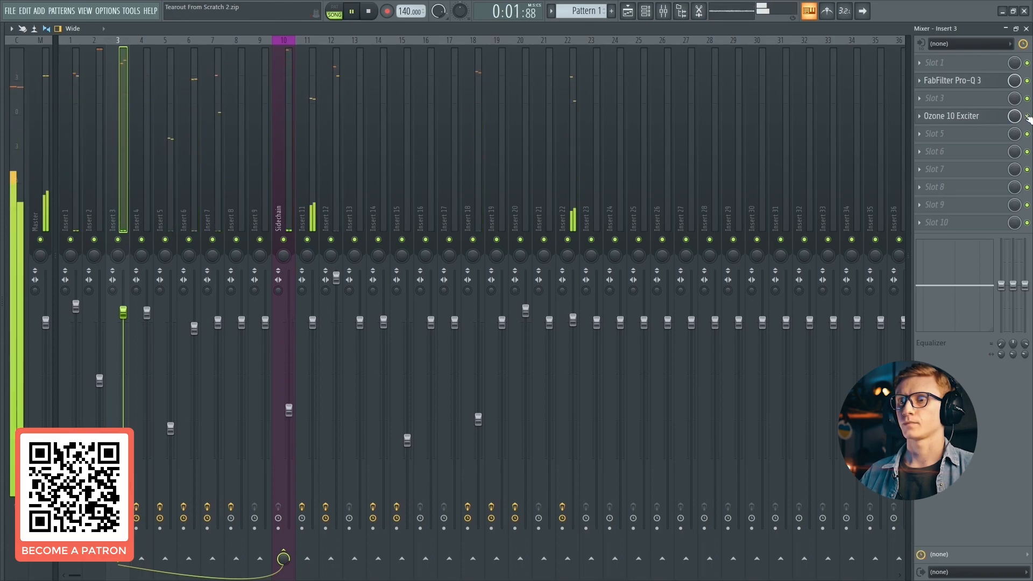
pyautogui.click(986, 116)
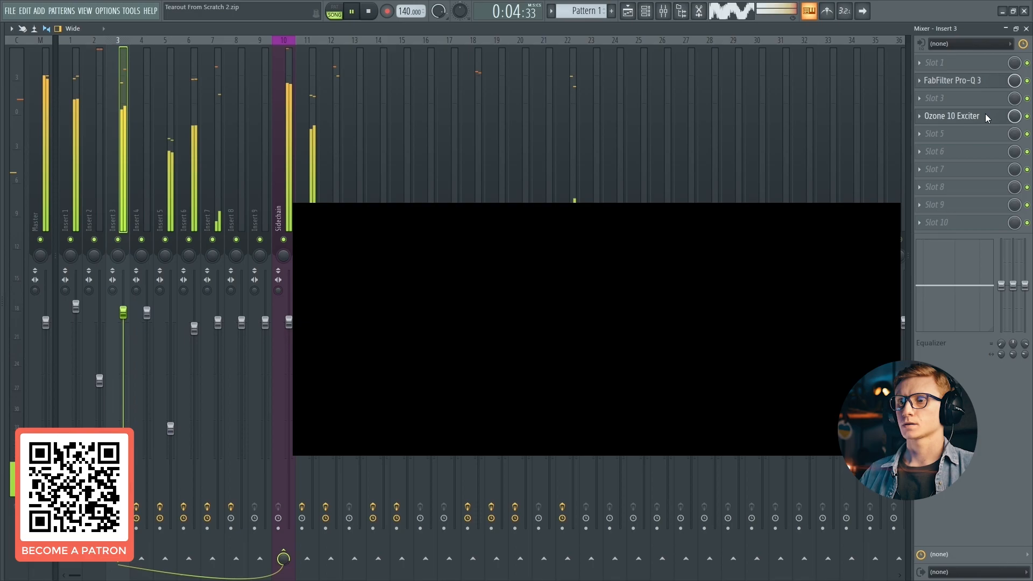
pyautogui.press('space')
pyautogui.moveTo(499, 196); pyautogui.dragTo(475, 186)
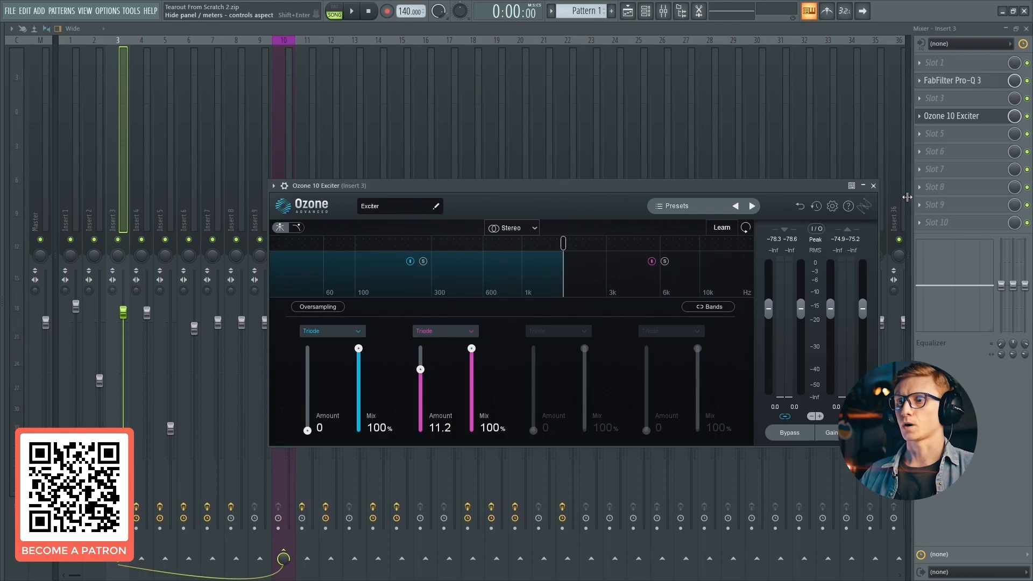
pyautogui.click(873, 186)
# Play the full mix while viewing the effect chains of Insert 6 and Insert 1.
pyautogui.click(188, 161)
pyautogui.press('space')
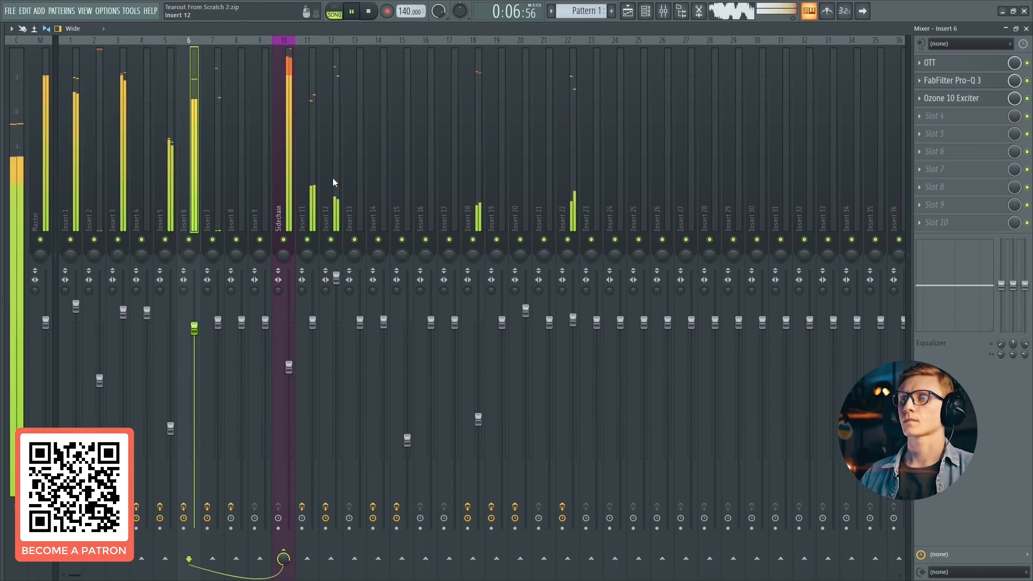
pyautogui.click(72, 154)
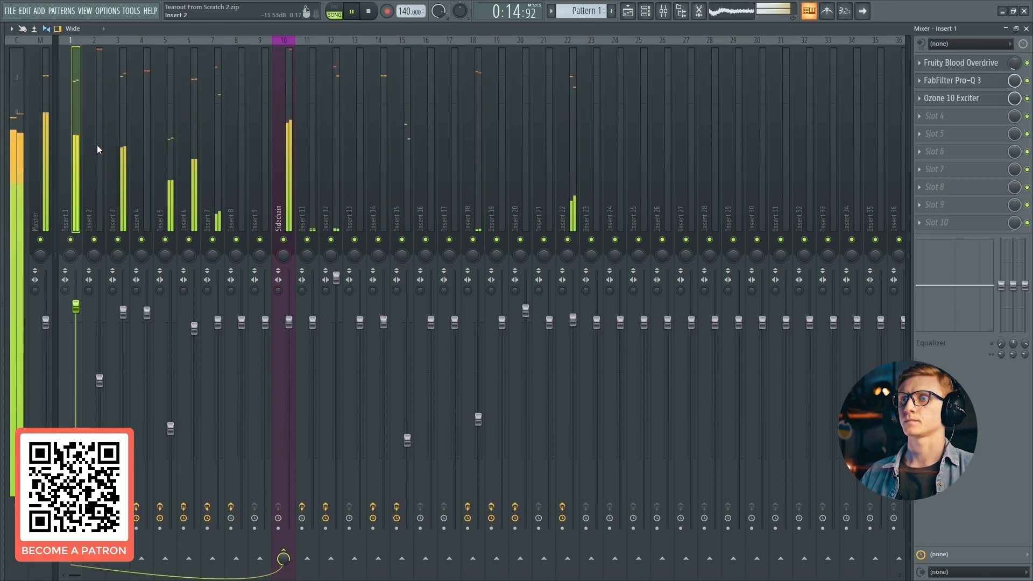
# Play the arrangement through the vocal break and review the added layers from bar 10 onward.
pyautogui.press('space')
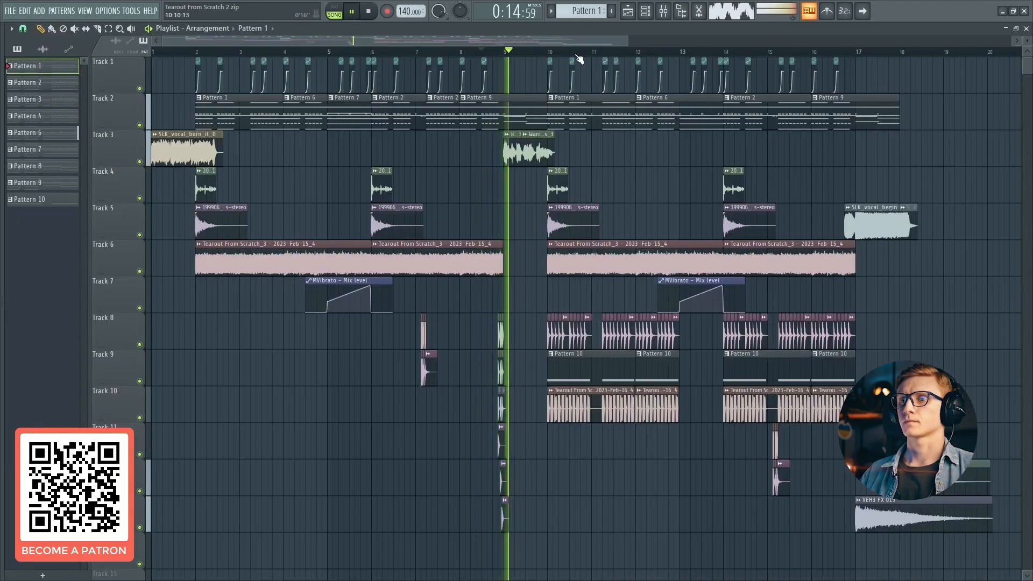
pyautogui.scroll(5, 596, 53)
pyautogui.moveTo(669, 127); pyautogui.dragTo(457, 167)
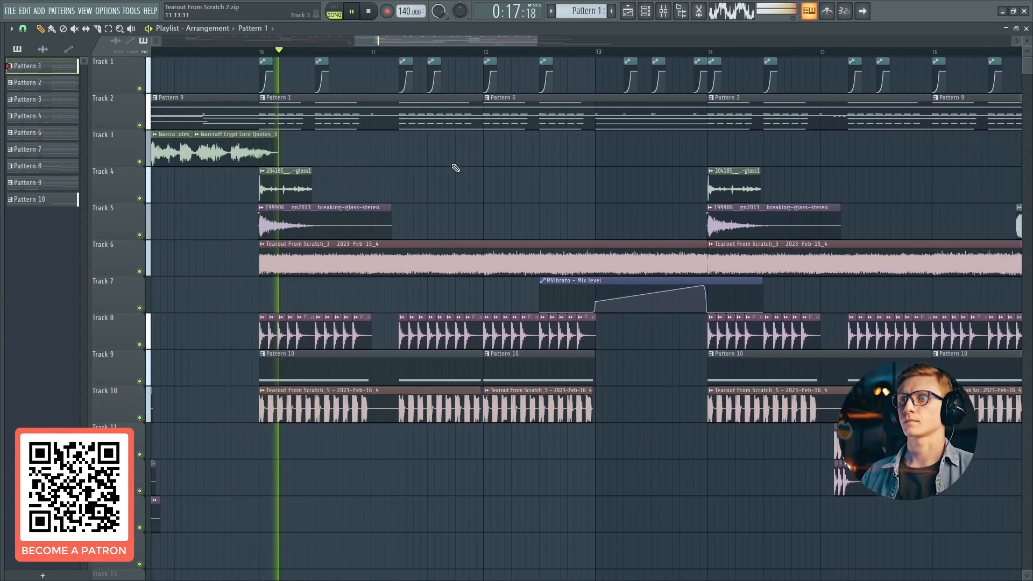
pyautogui.moveTo(380, 162); pyautogui.dragTo(348, 179)
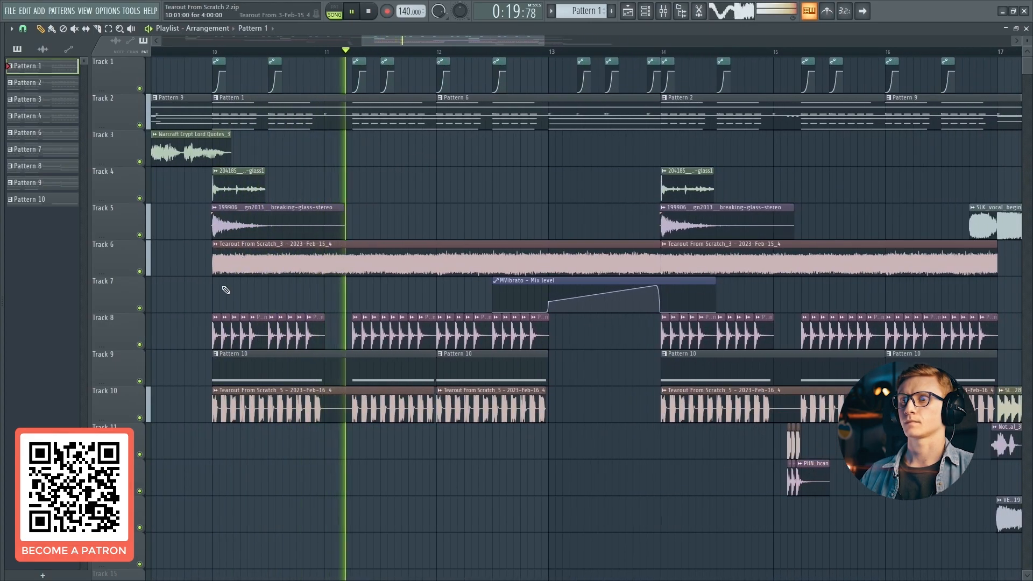
pyautogui.moveTo(221, 285); pyautogui.dragTo(204, 288)
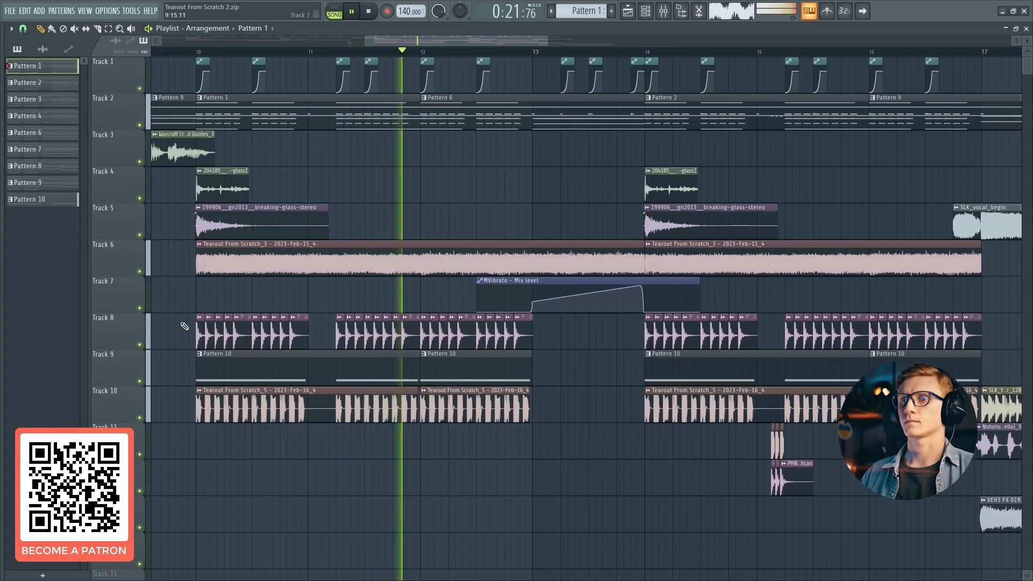
# Stop playback, solo Track 8 in the playlist, and set the playback position near the start of bar 10.
pyautogui.press('space')
pyautogui.rightClick(140, 344)
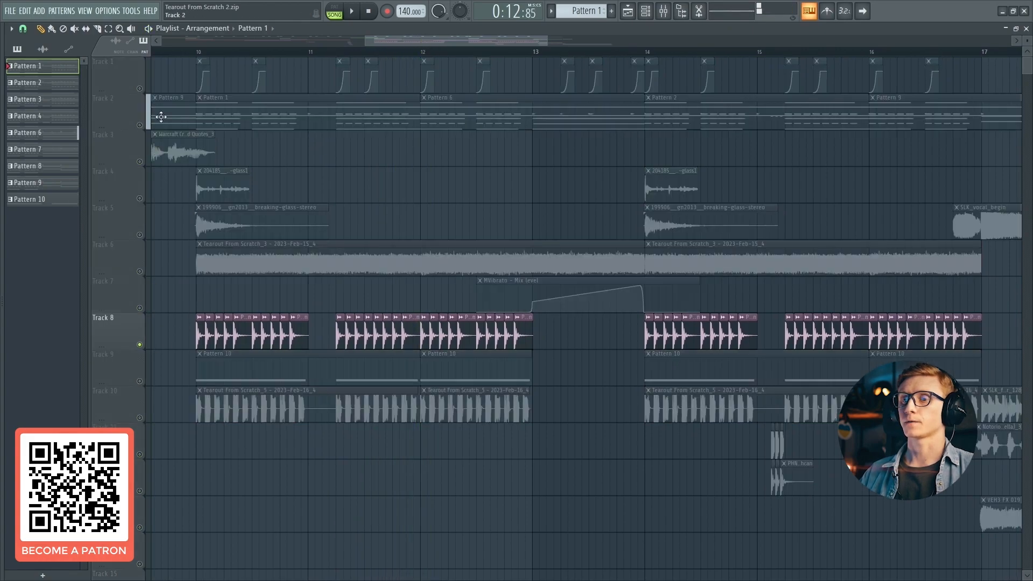
pyautogui.click(195, 52)
# Inspect the PHNM_perc_highcan sample settings and play the soloed percussion track.
pyautogui.doubleClick(245, 331)
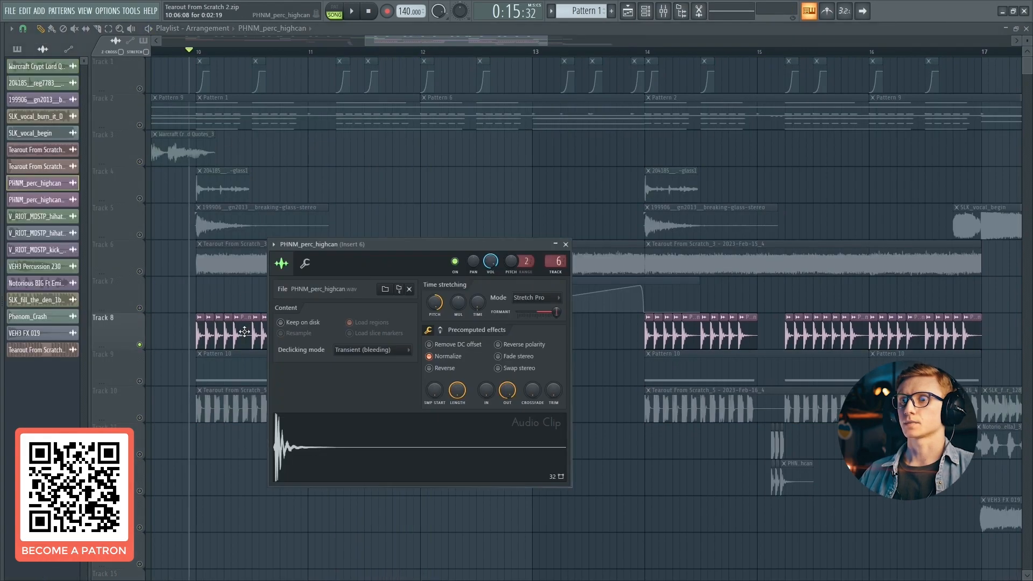
pyautogui.press('Escape')
pyautogui.press('space')
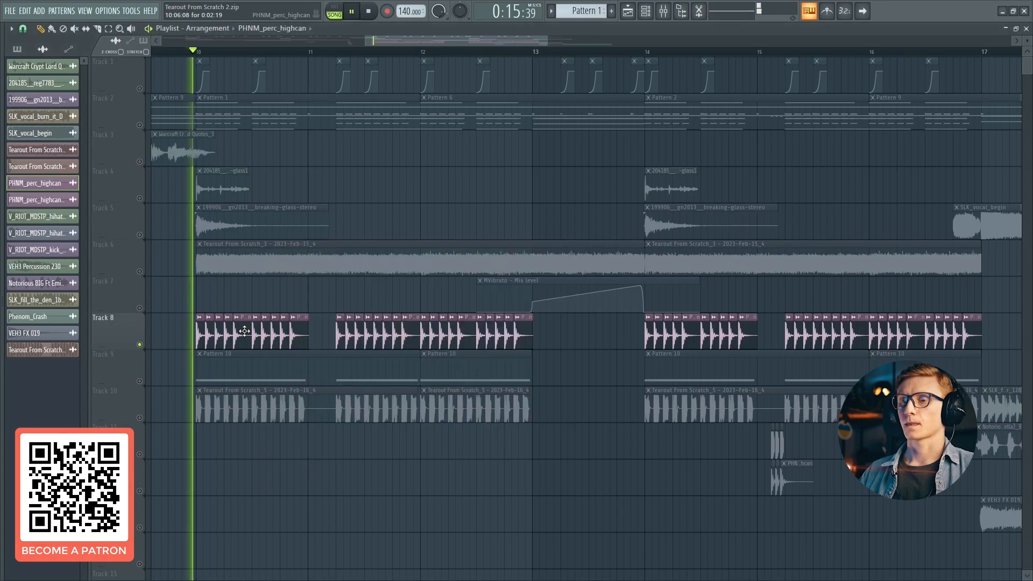
# Unsolo Track 8, play the full arrangement, and stop playback to check the resampled clip on Track 10.
pyautogui.rightClick(140, 345)
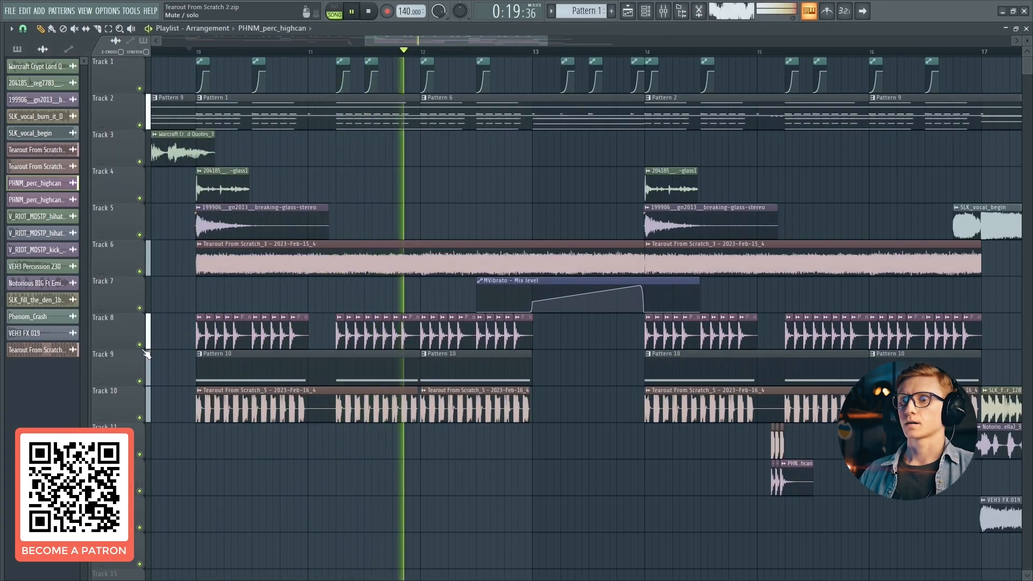
pyautogui.press('space')
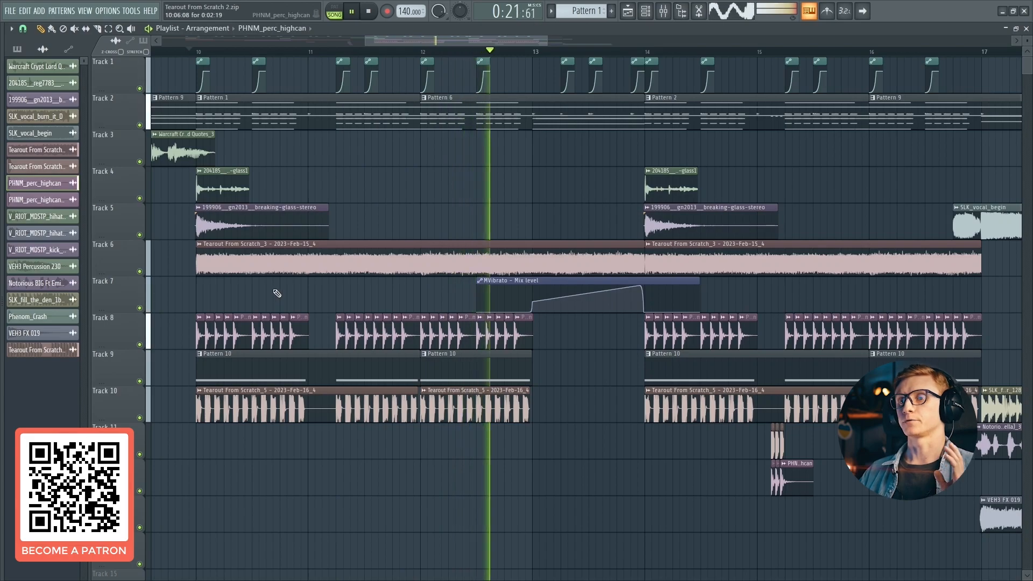
pyautogui.doubleClick(239, 415)
pyautogui.press('Escape')
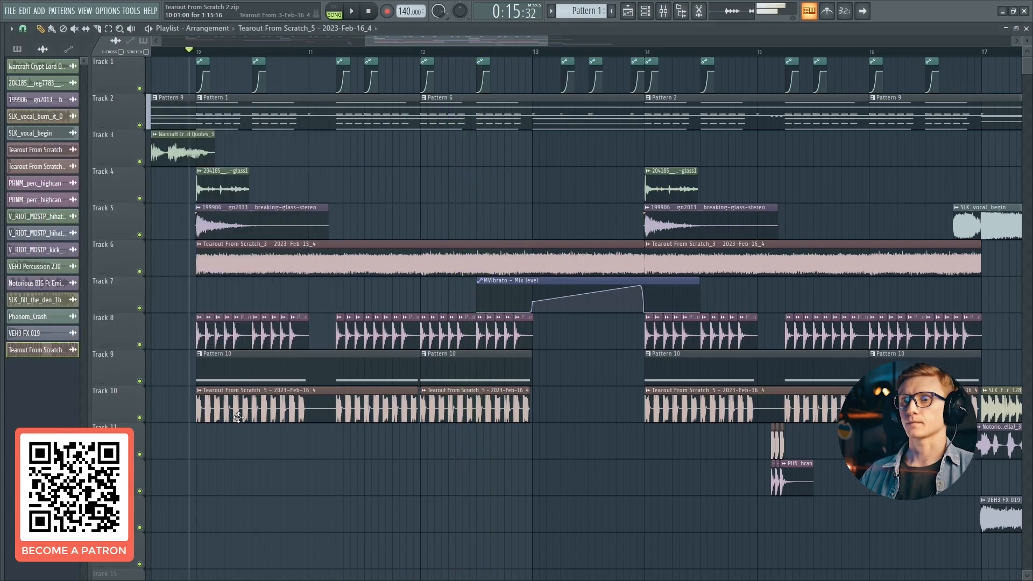
# Audition the synth channels in the channel rack and open the Serum #23 instrument.
pyautogui.press('F6')
pyautogui.scroll(-3, 188, 315)
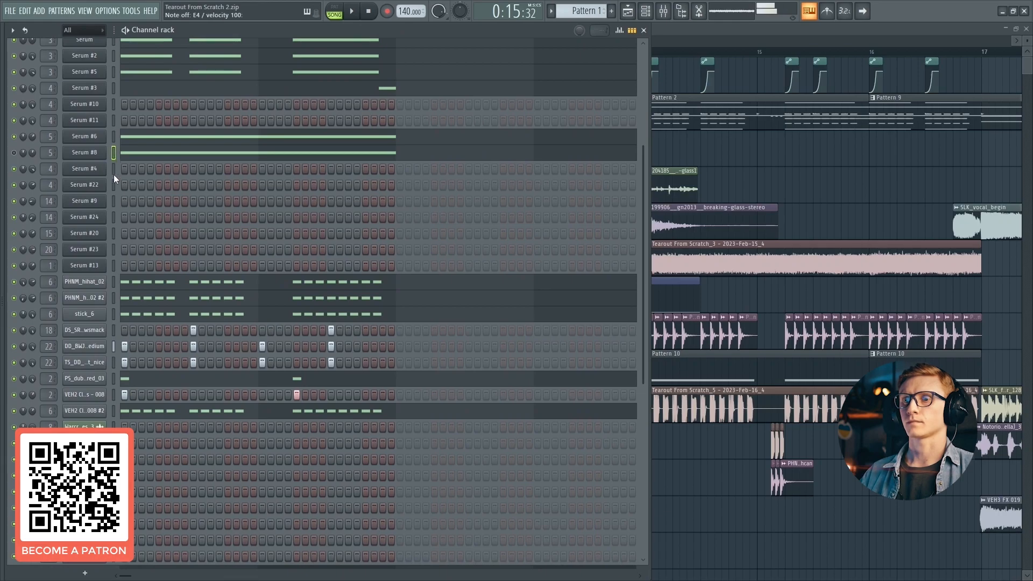
pyautogui.scroll(-4, 114, 226)
pyautogui.scroll(7, 115, 232)
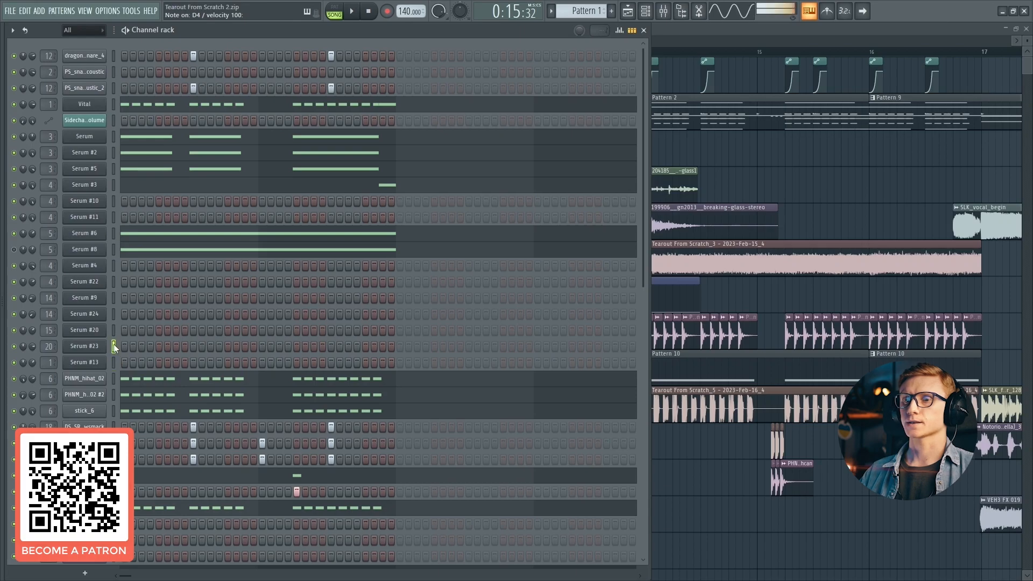
pyautogui.click(84, 346)
pyautogui.click(85, 346)
pyautogui.click(84, 346)
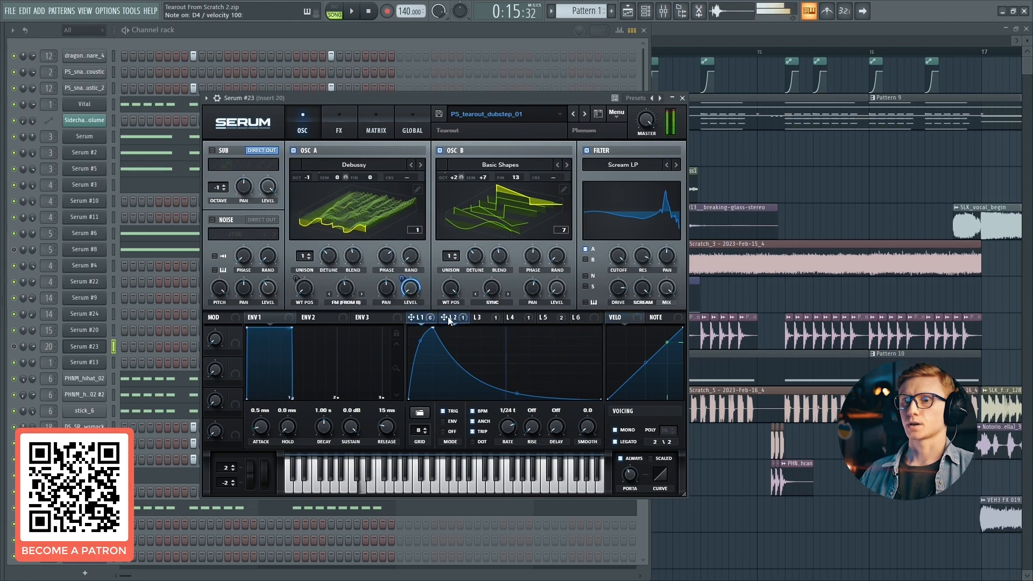
# Inspect the LFO 5 and LFO 4 shapes and the modulation matrix routings of Serum #23.
pyautogui.click(494, 317)
pyautogui.click(520, 322)
pyautogui.click(535, 322)
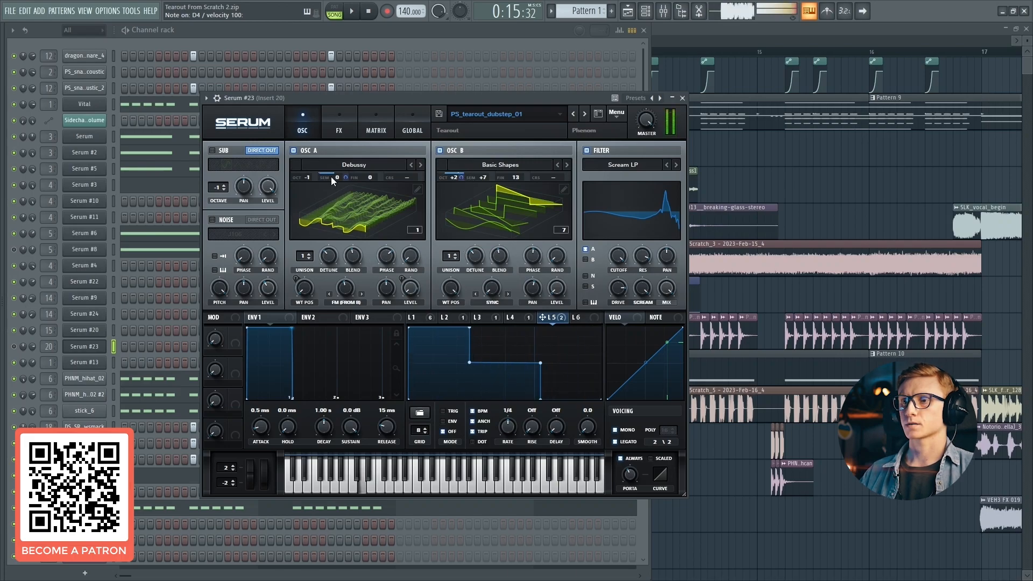
pyautogui.click(350, 130)
pyautogui.click(363, 128)
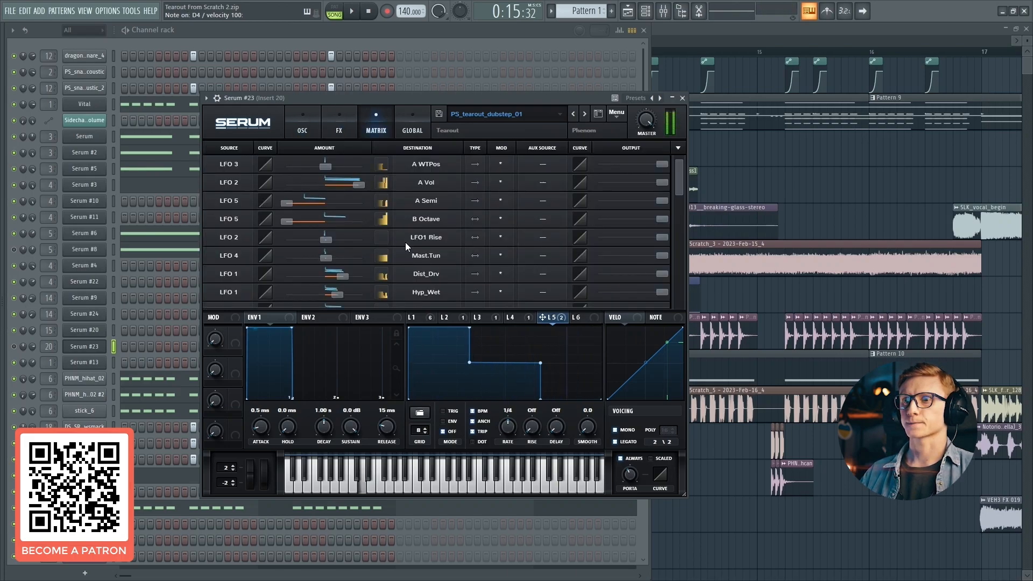
pyautogui.scroll(-1, 405, 242)
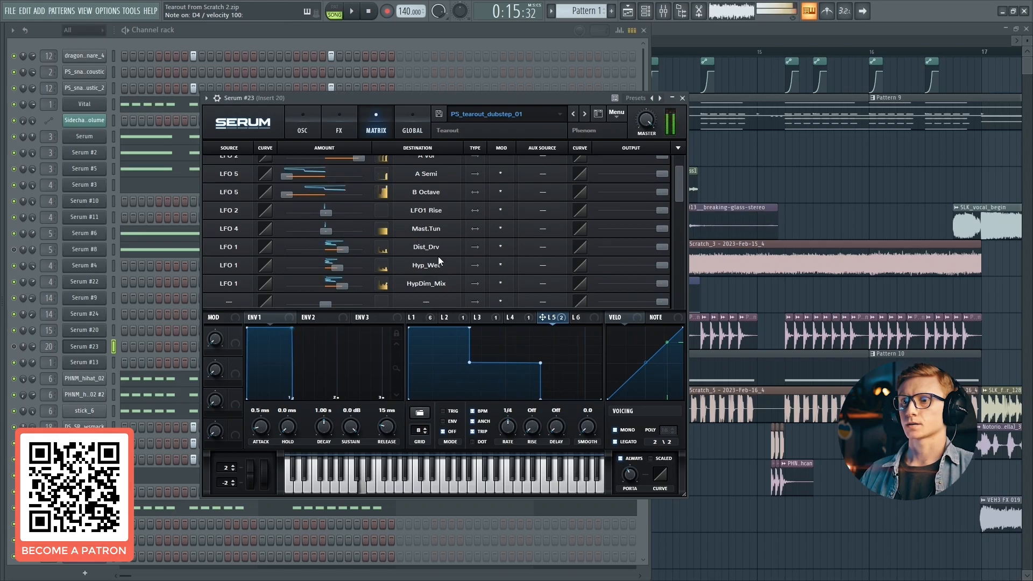
pyautogui.click(515, 315)
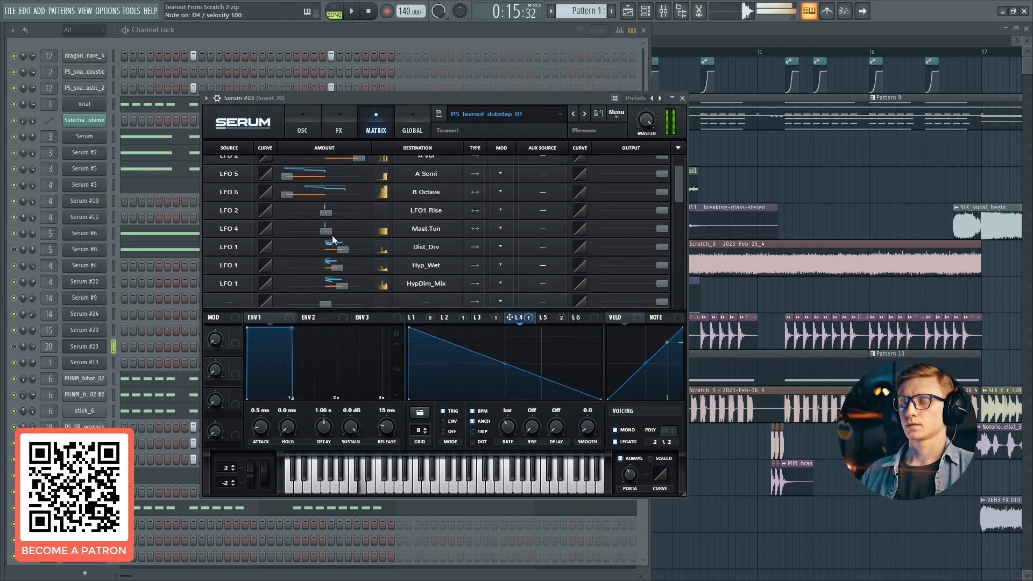
# Review the Serum #23 oscillators with the LFO 1 and LFO 2 shapes, and return to the playlist.
pyautogui.click(307, 129)
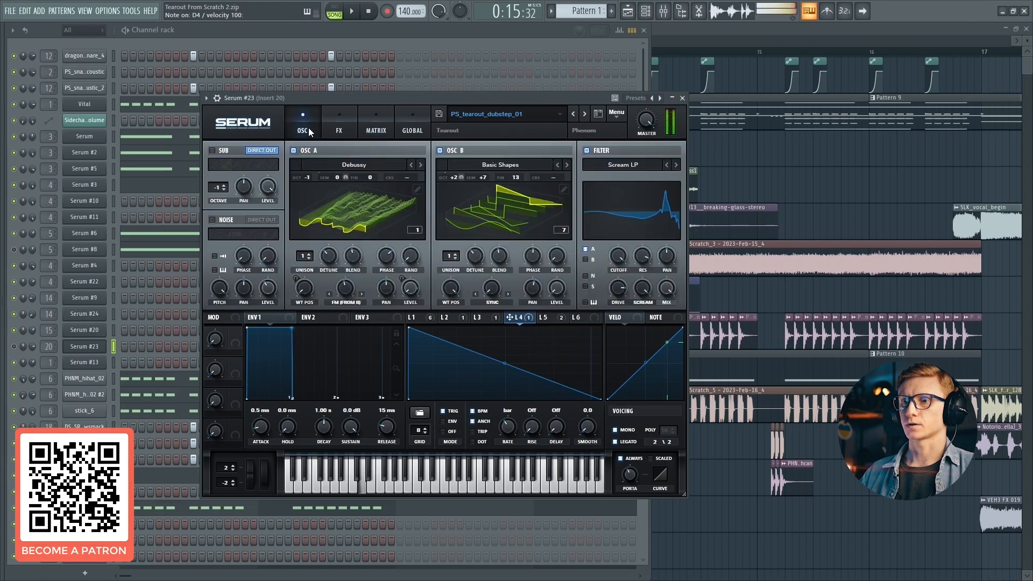
pyautogui.click(414, 318)
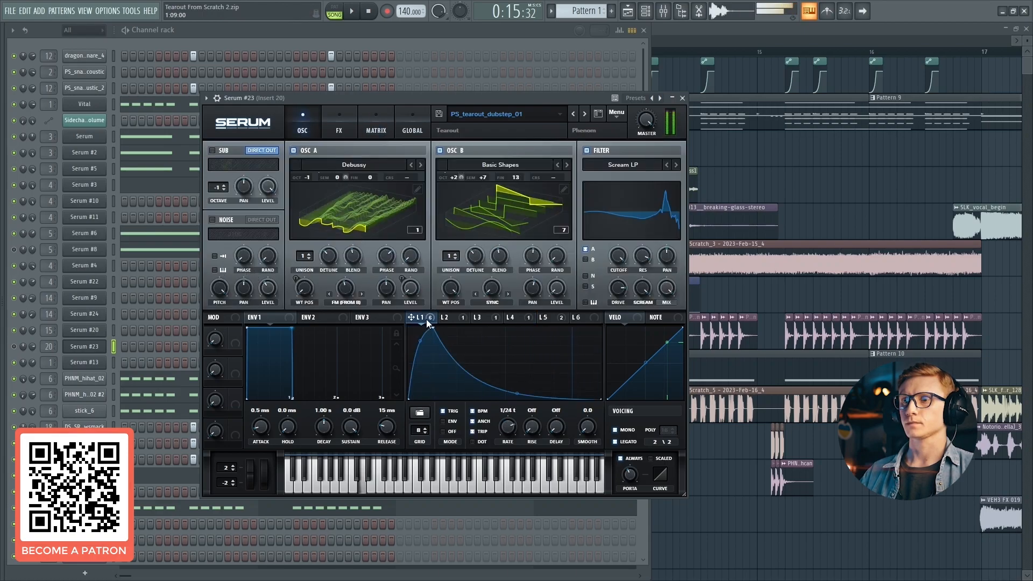
pyautogui.click(456, 317)
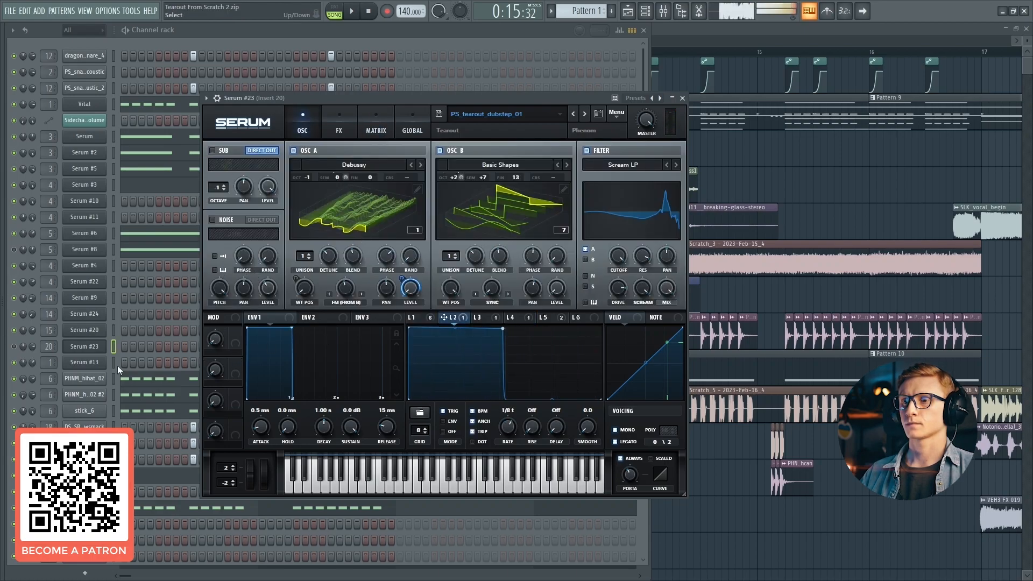
pyautogui.click(101, 345)
pyautogui.press('F6')
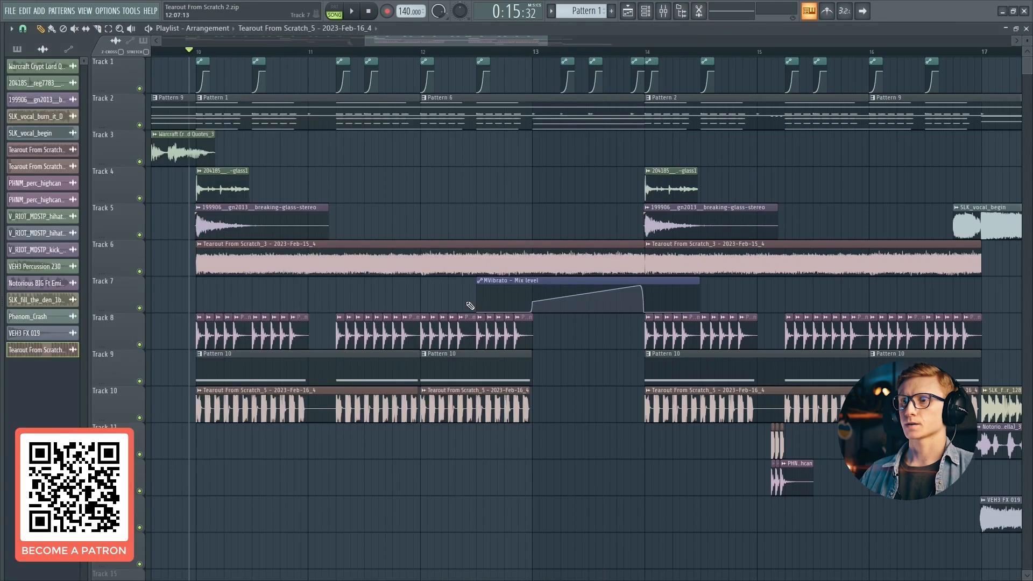
# Check the Track 10 clip's sample settings and view the FabFilter Pro-Q 3 curve on mixer Insert 20.
pyautogui.doubleClick(310, 405)
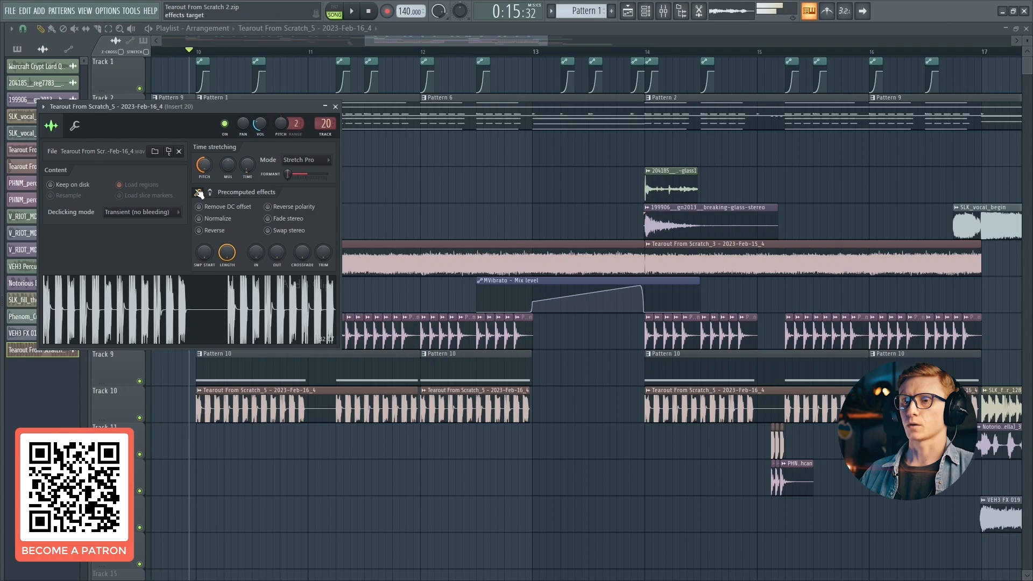
pyautogui.click(335, 107)
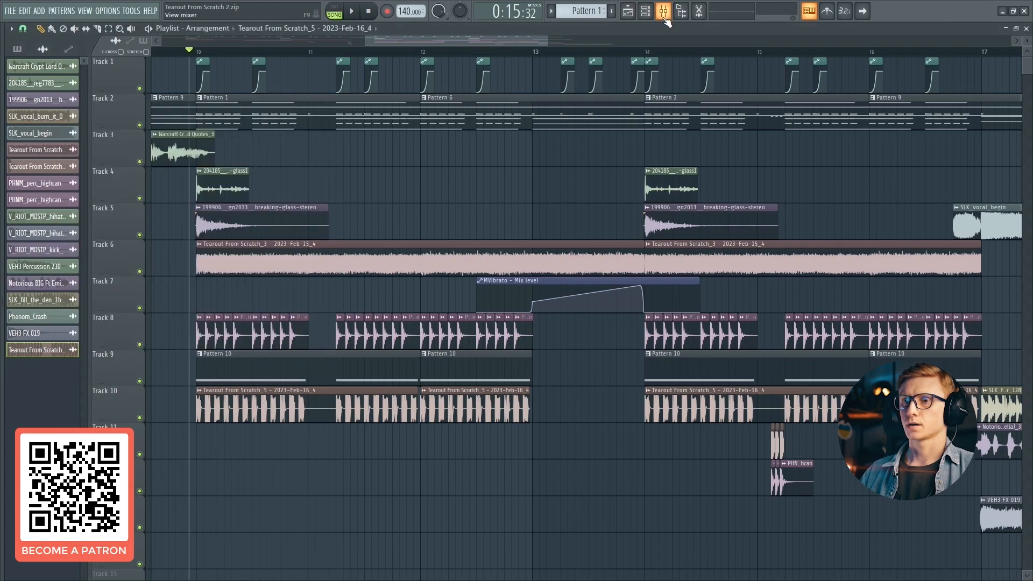
pyautogui.click(665, 13)
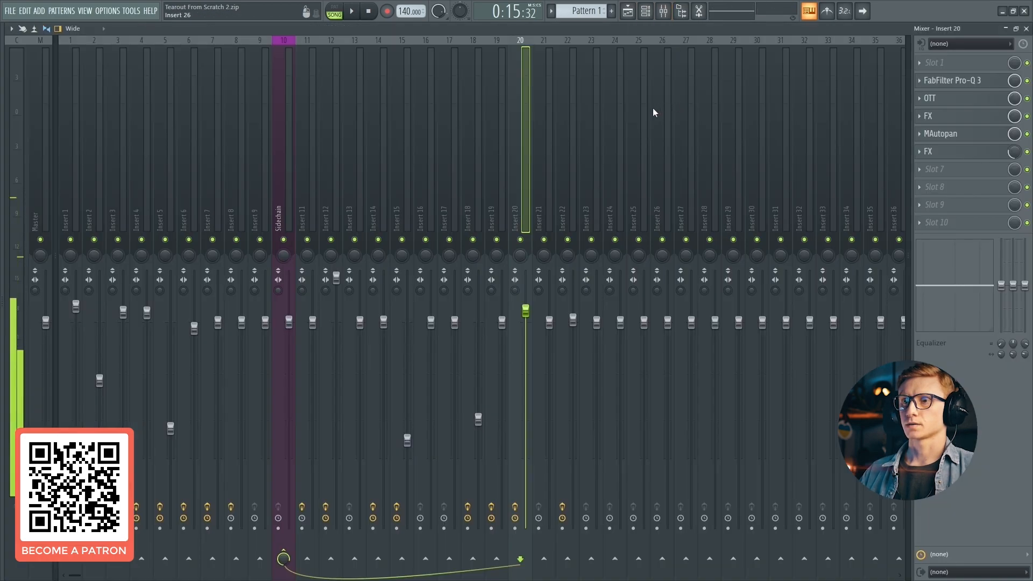
pyautogui.click(1004, 81)
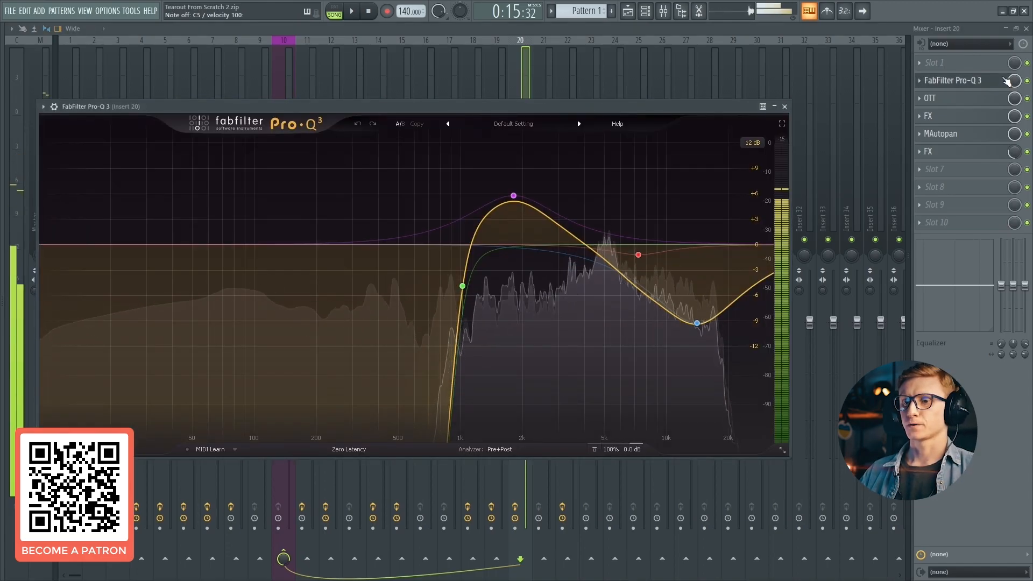
pyautogui.click(1007, 81)
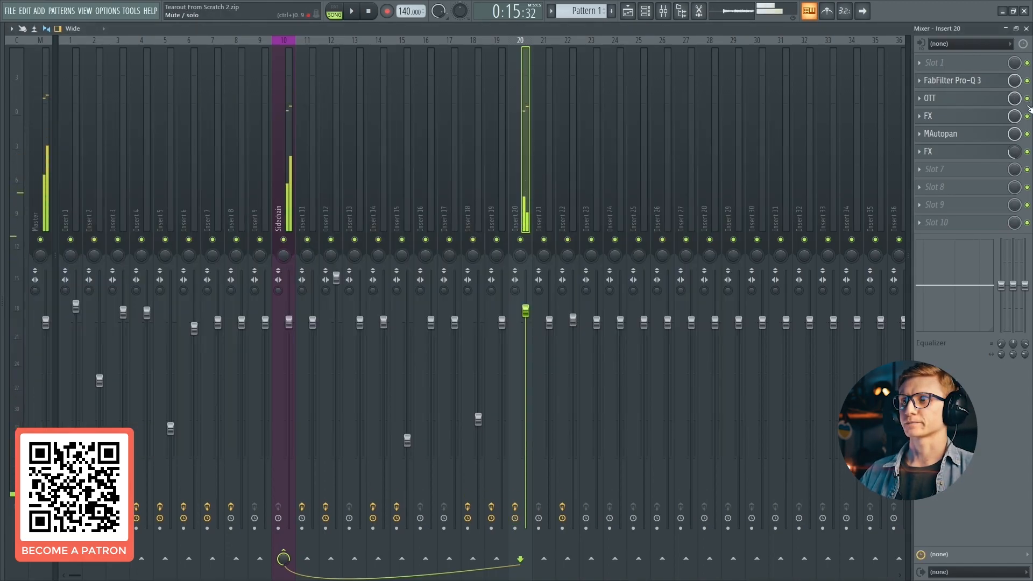
# Audition the rest of the Insert 20 effect chain, viewing the Effector Lo-Fi and Flanger settings and bypassing MAutopan for comparison.
pyautogui.hotkey('ctrl', 's')
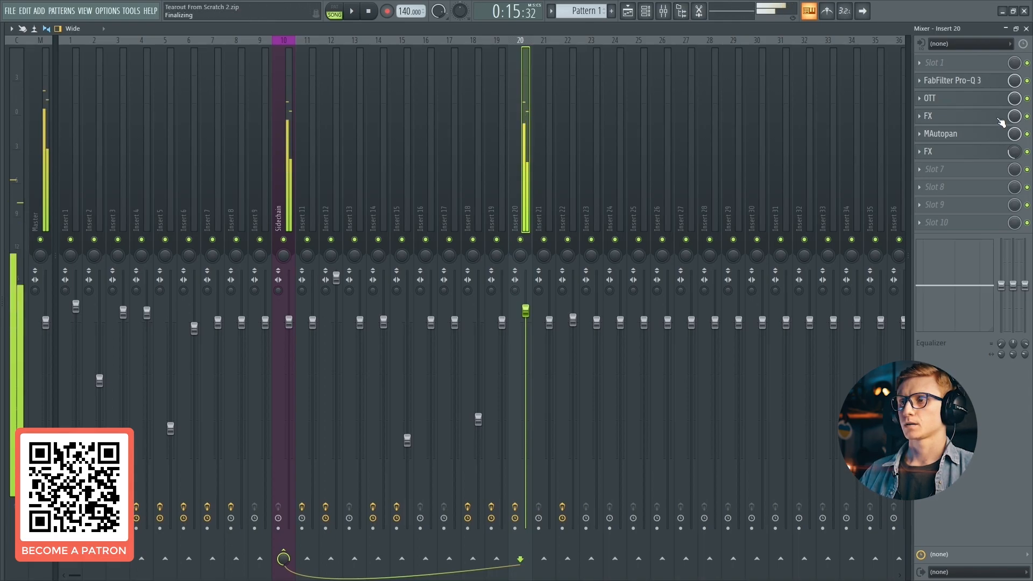
pyautogui.click(1000, 119)
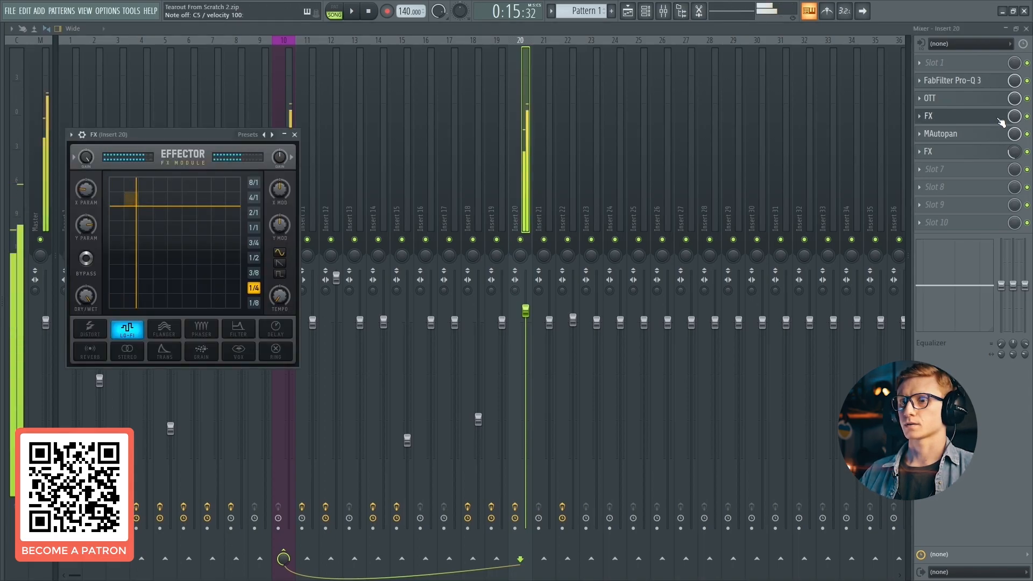
pyautogui.click(1000, 119)
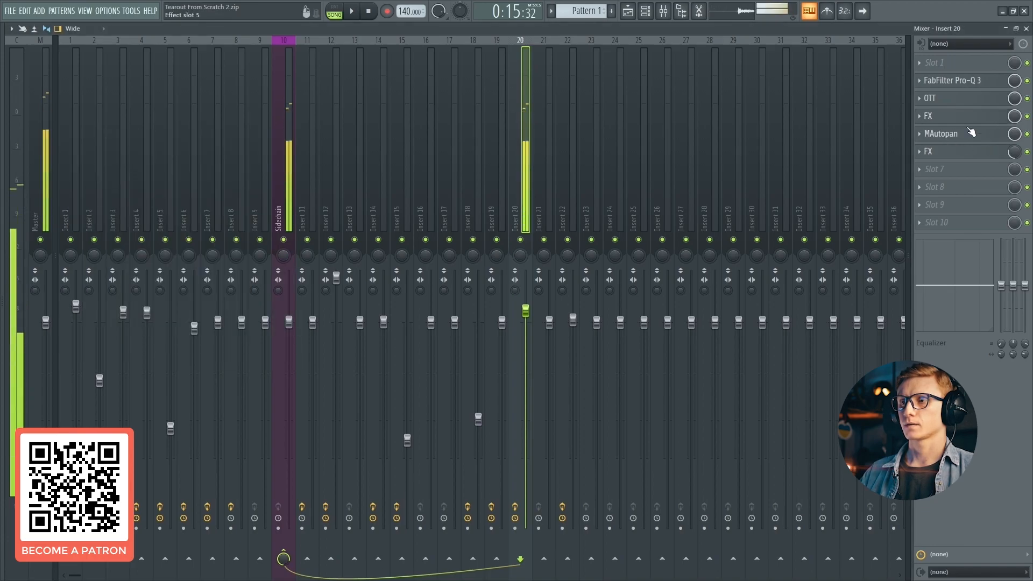
pyautogui.press('z')
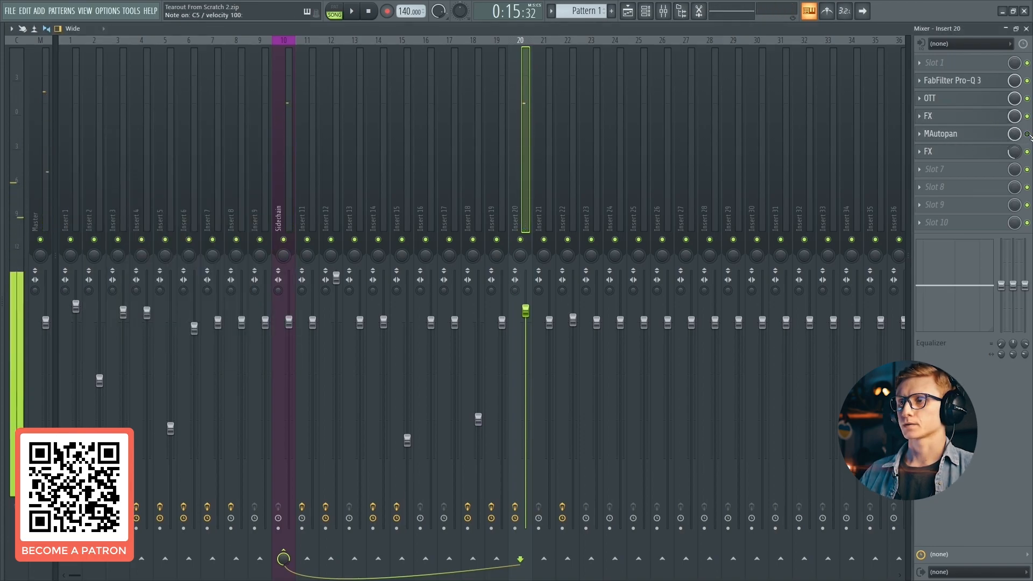
pyautogui.click(1004, 154)
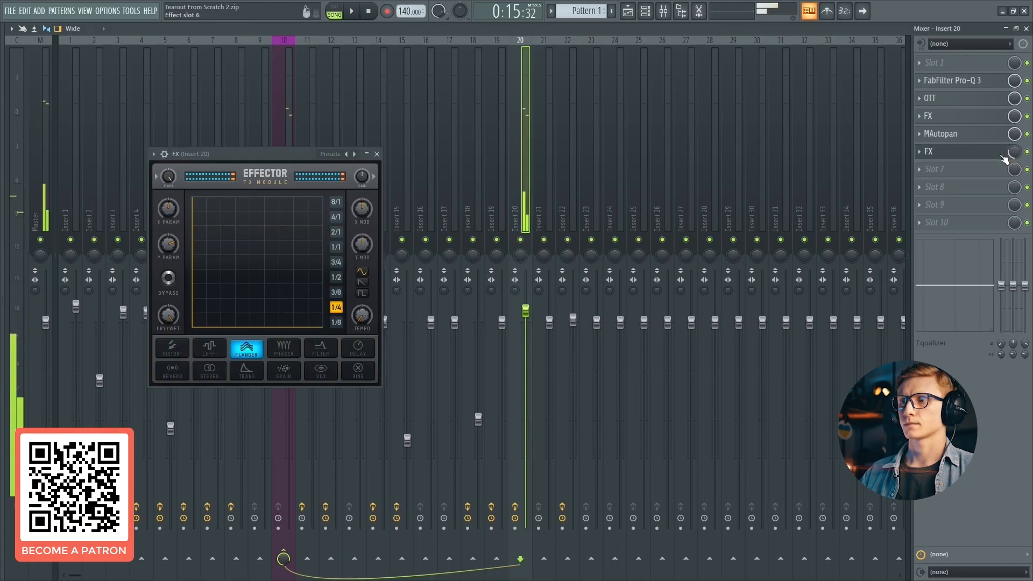
pyautogui.click(1005, 156)
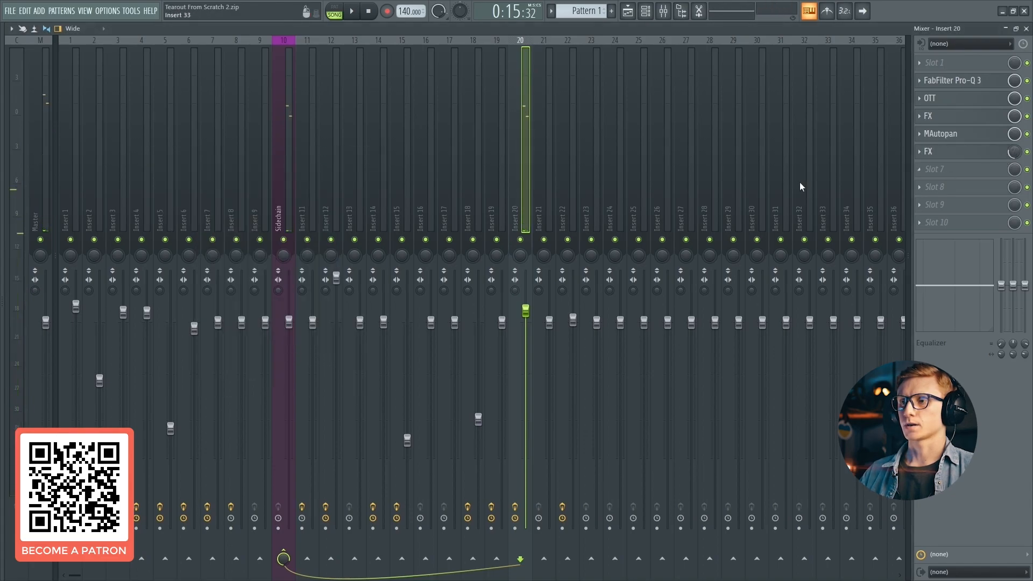
# Play the Warcraft Crypt Lord vocal section around bar 9 in the playlist and stop playback.
pyautogui.press('space')
pyautogui.press('F5')
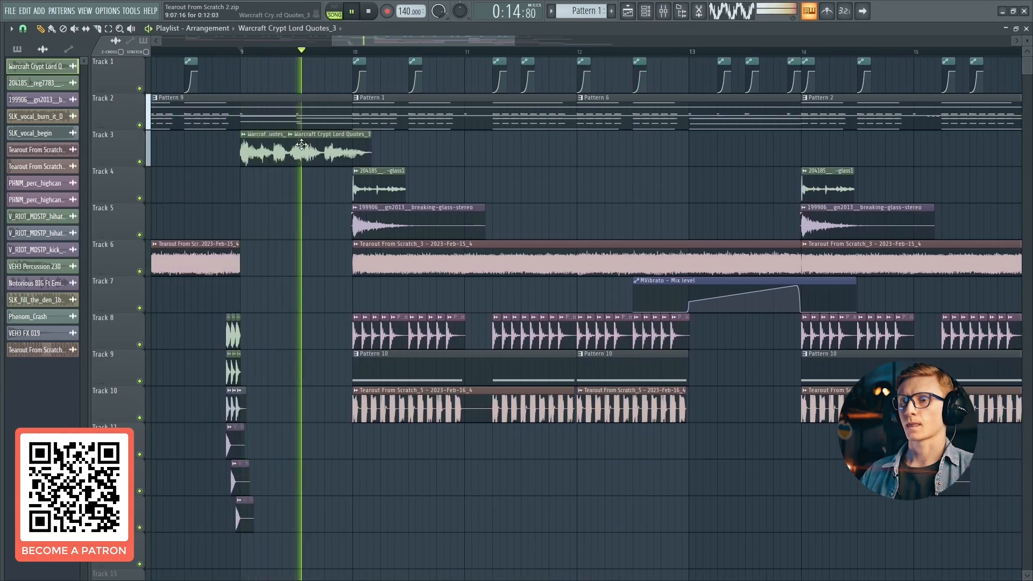
pyautogui.press('space')
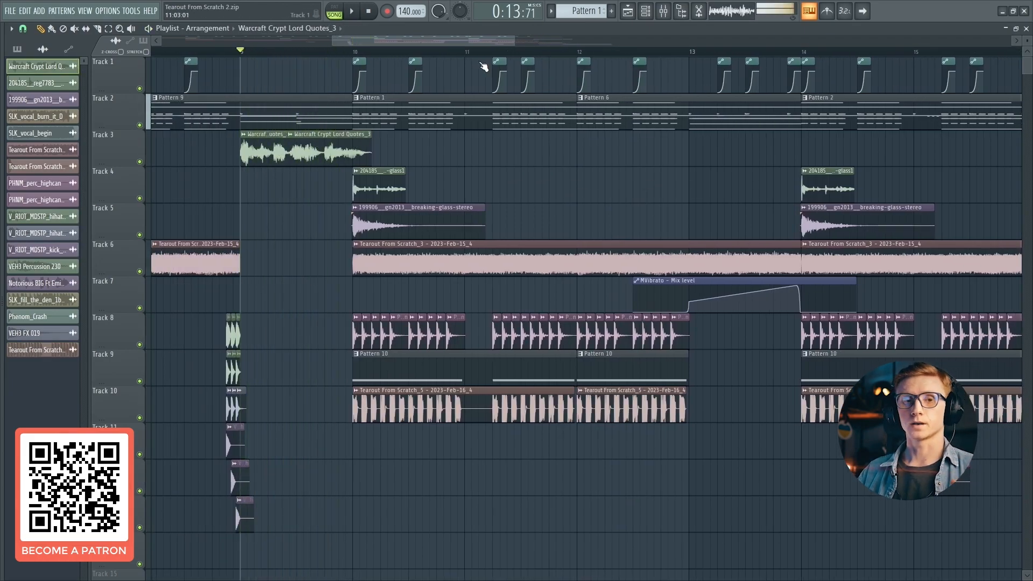
# View the FabFilter Pro-Q 3 curve on mixer Insert 8 while comparing the vocal with the FX slot bypassed and enabled.
pyautogui.click(663, 11)
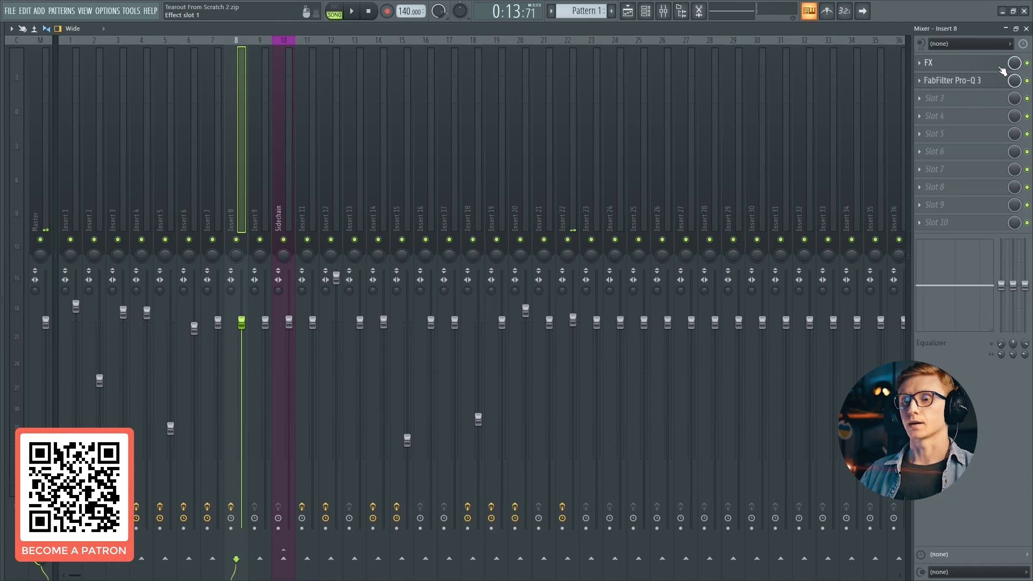
pyautogui.click(973, 81)
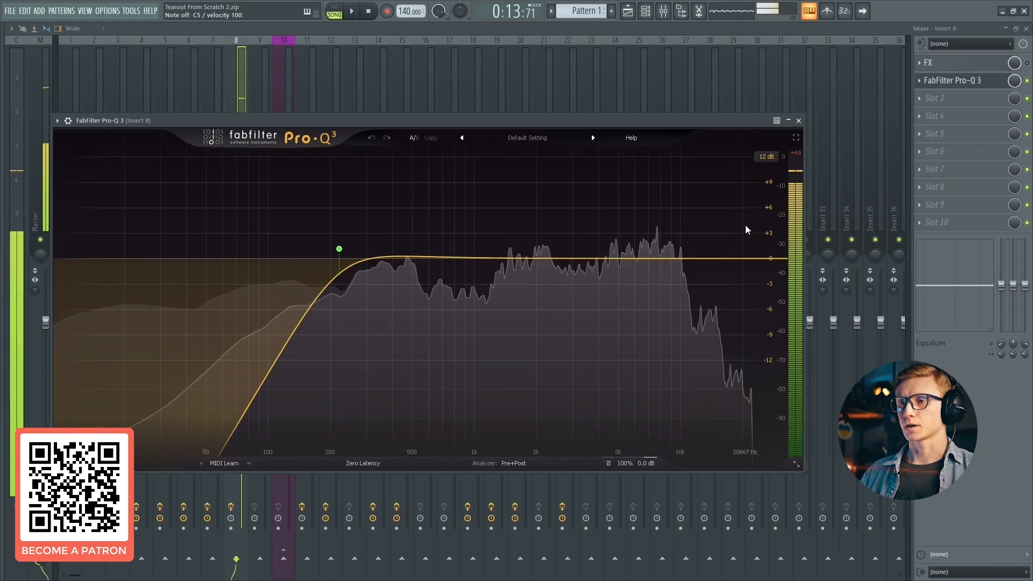
pyautogui.click(1026, 63)
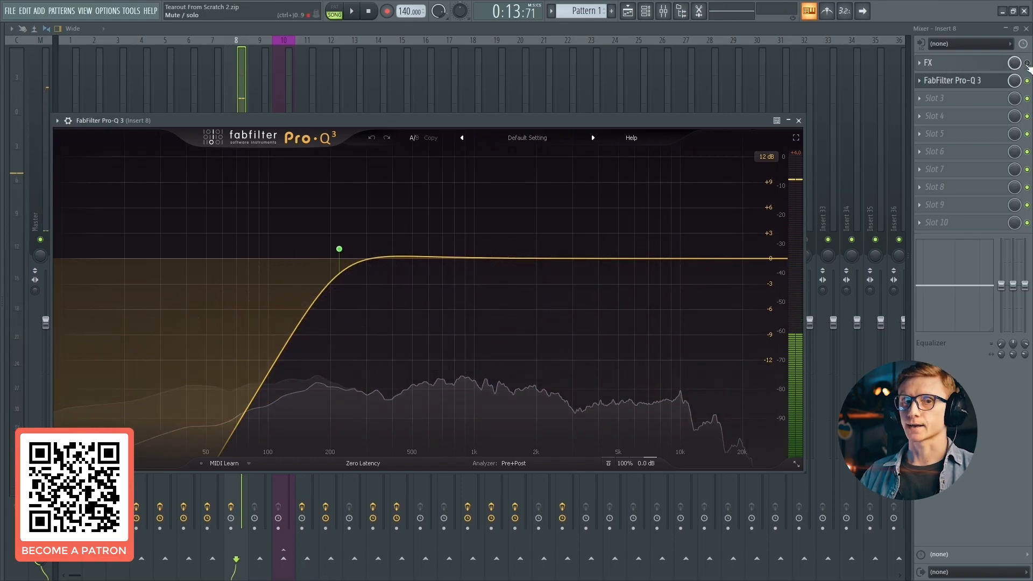
pyautogui.click(977, 79)
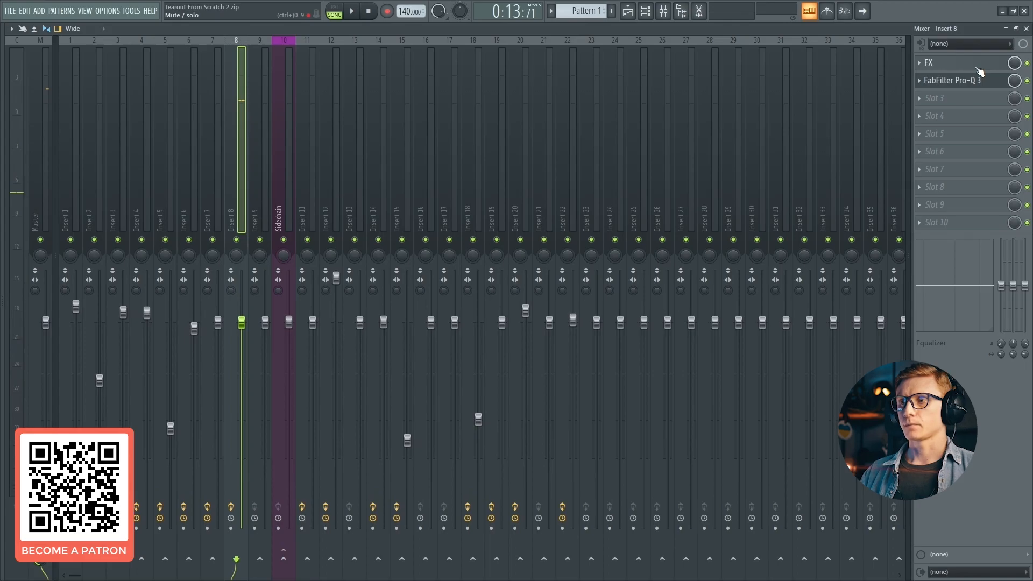
# Inspect the Effector Lo-Fi settings on Insert 8 and compare the equalizer spectrum with the FX slot enabled and bypassed.
pyautogui.click(979, 72)
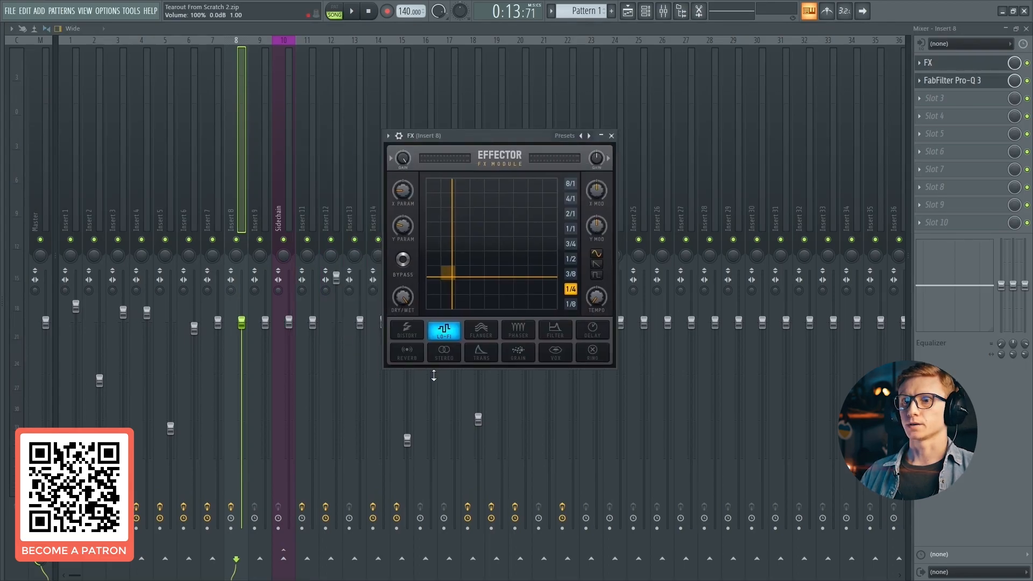
pyautogui.click(454, 274)
pyautogui.moveTo(454, 273); pyautogui.dragTo(454, 276)
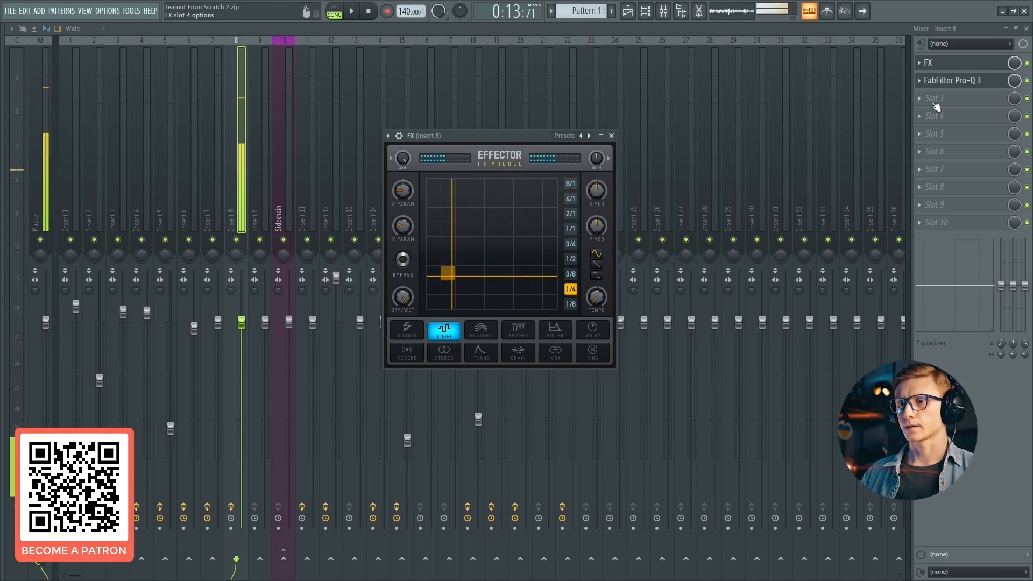
pyautogui.click(969, 81)
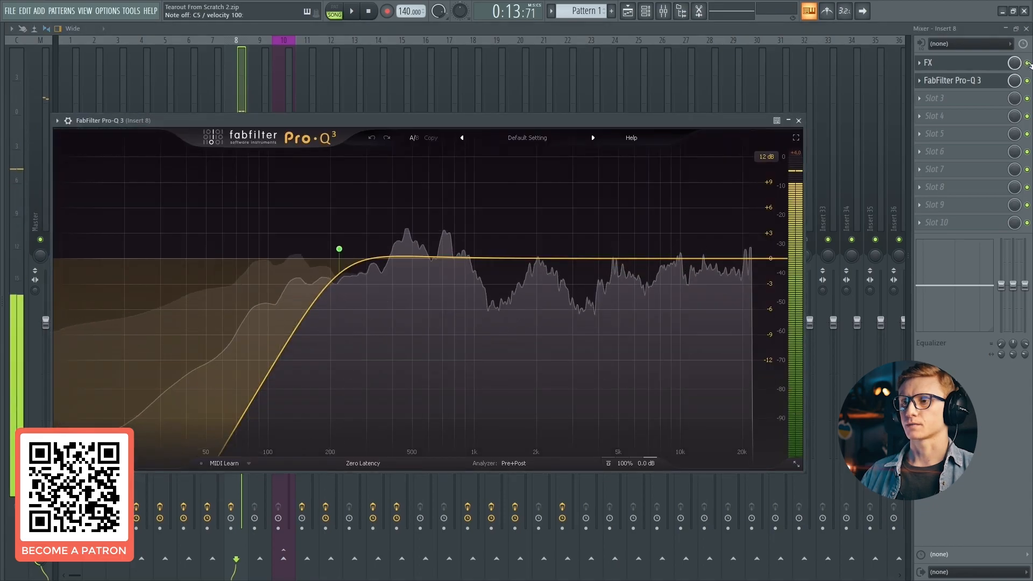
pyautogui.click(1027, 63)
pyautogui.click(974, 81)
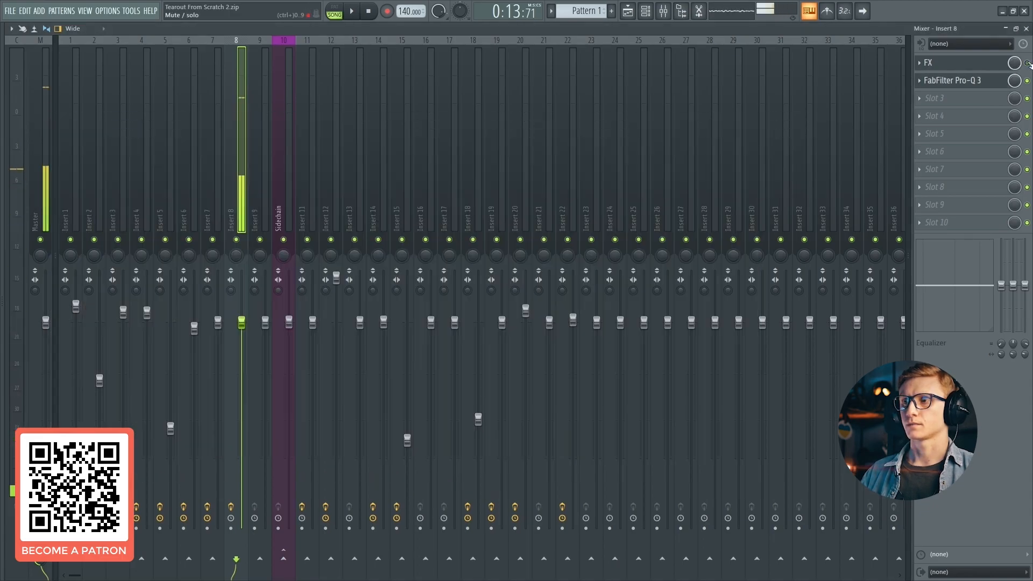
# Recheck the vocal's Pro-Q 3 spectrum on mixer Insert 8 with the FX slot bypassed and enabled.
pyautogui.click(985, 84)
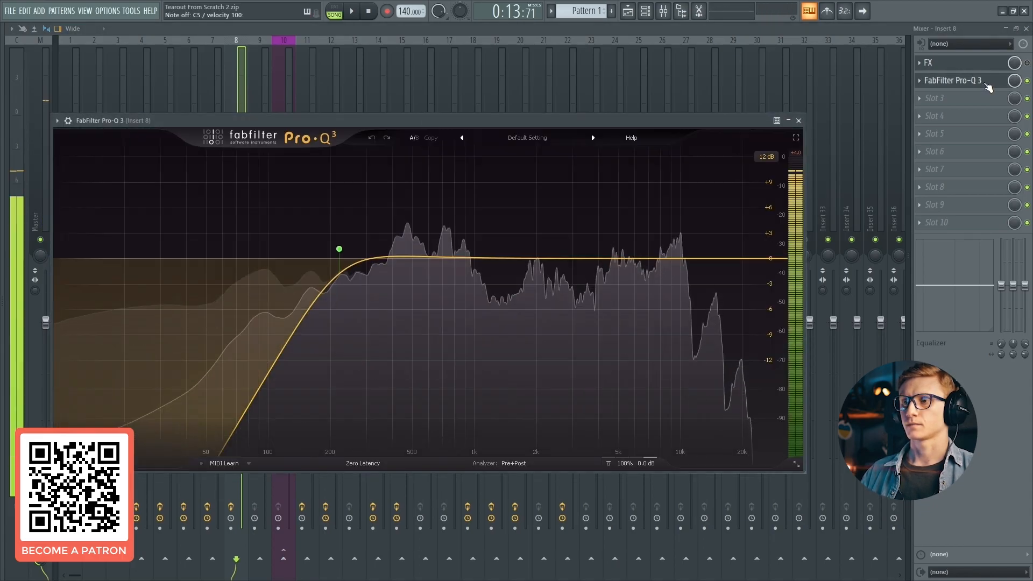
pyautogui.click(1027, 63)
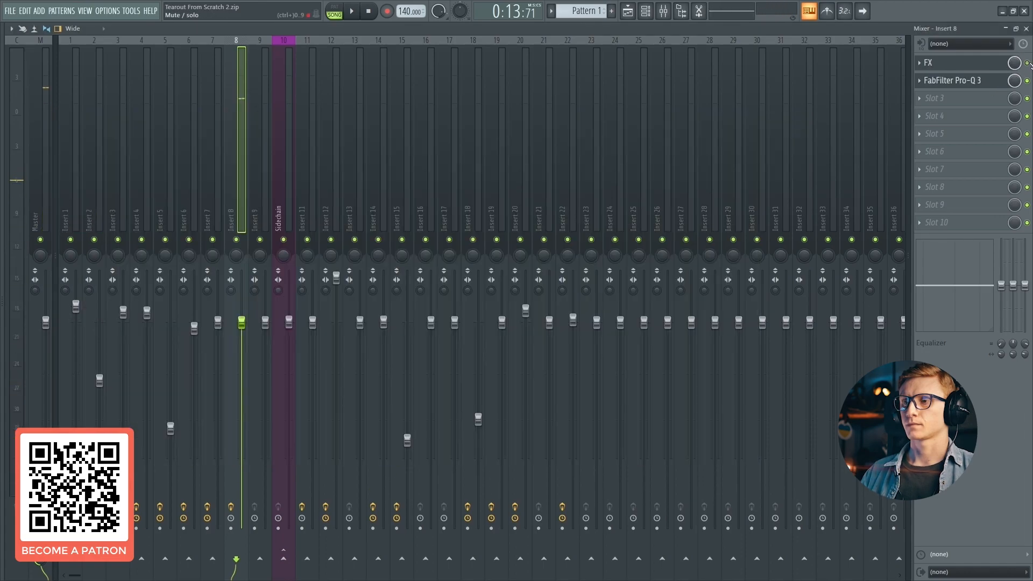
pyautogui.click(976, 82)
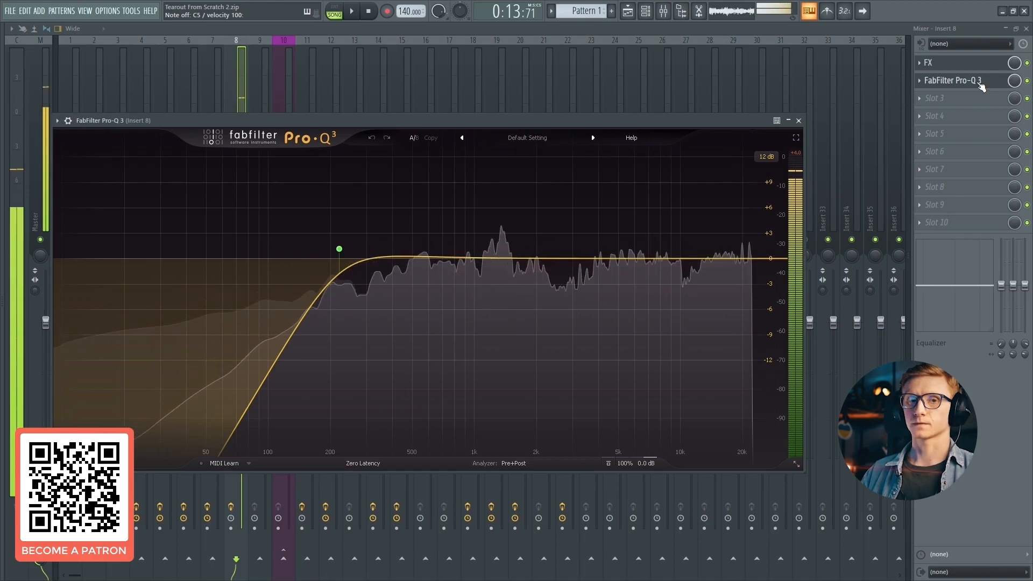
pyautogui.click(994, 82)
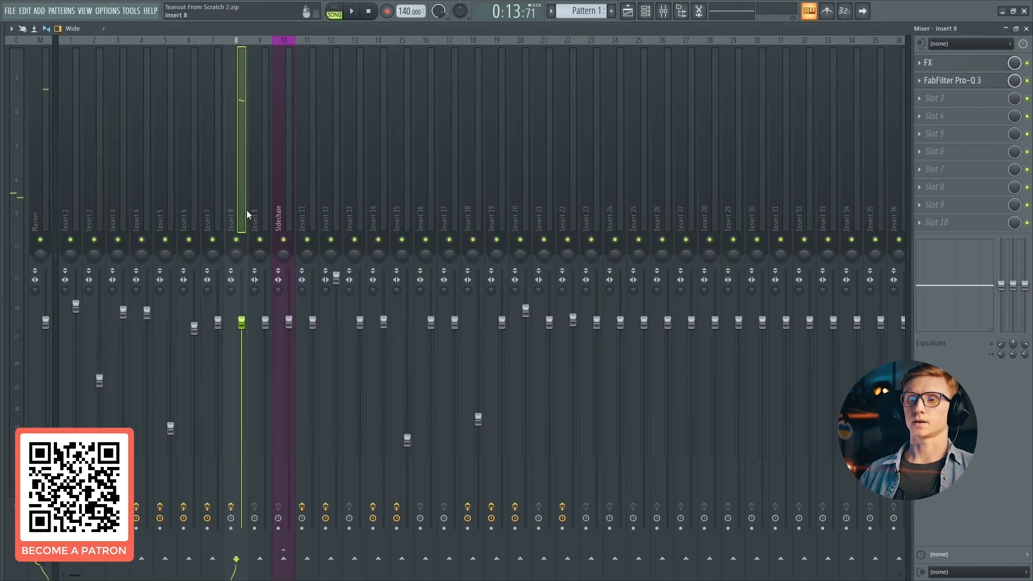
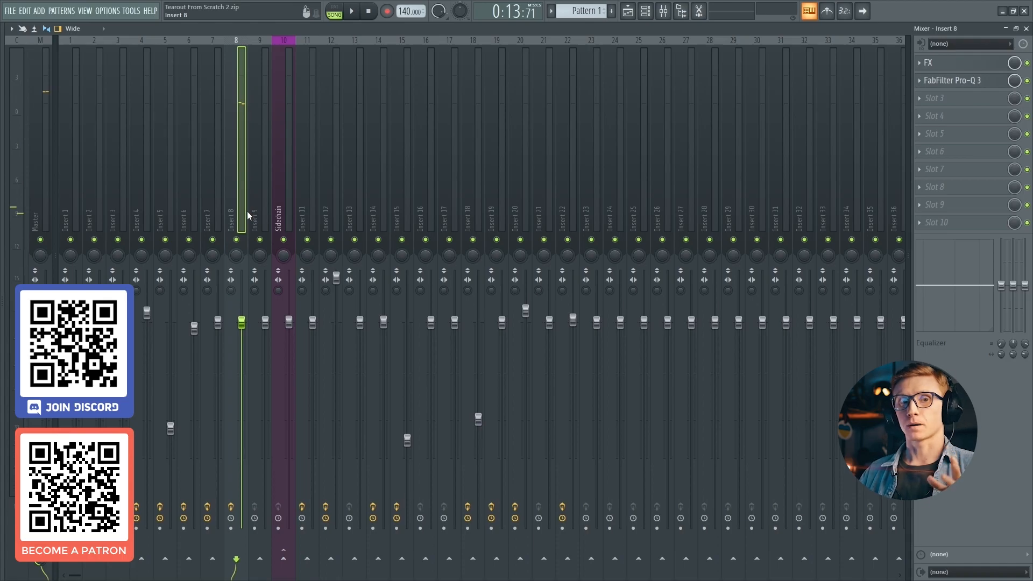
# Play the playlist from the Warcraft Crypt Lord vocal at bar 9 through the second drop and stop playback.
pyautogui.press('F5')
pyautogui.press('space')
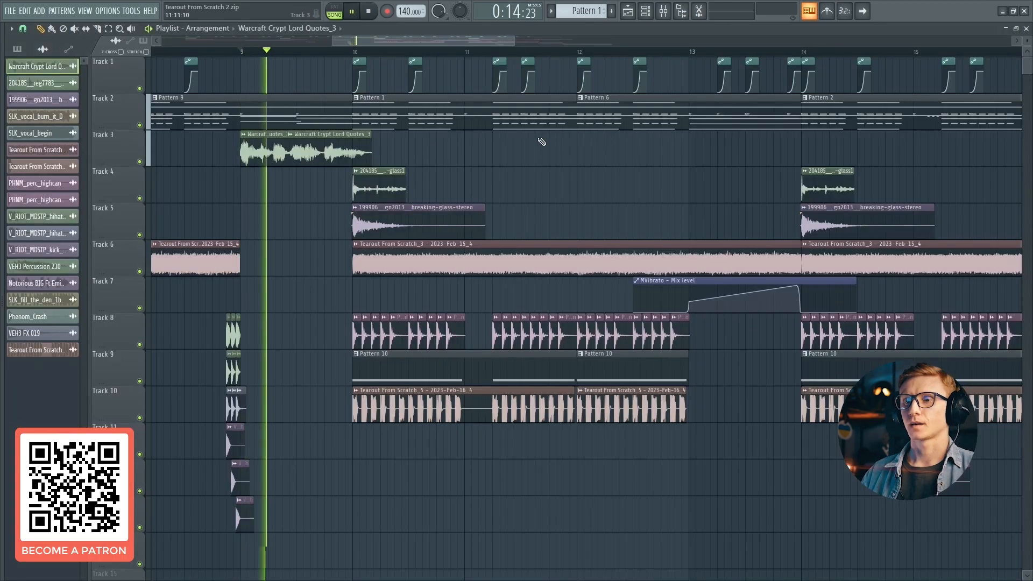
pyautogui.scroll(-5, 427, 157)
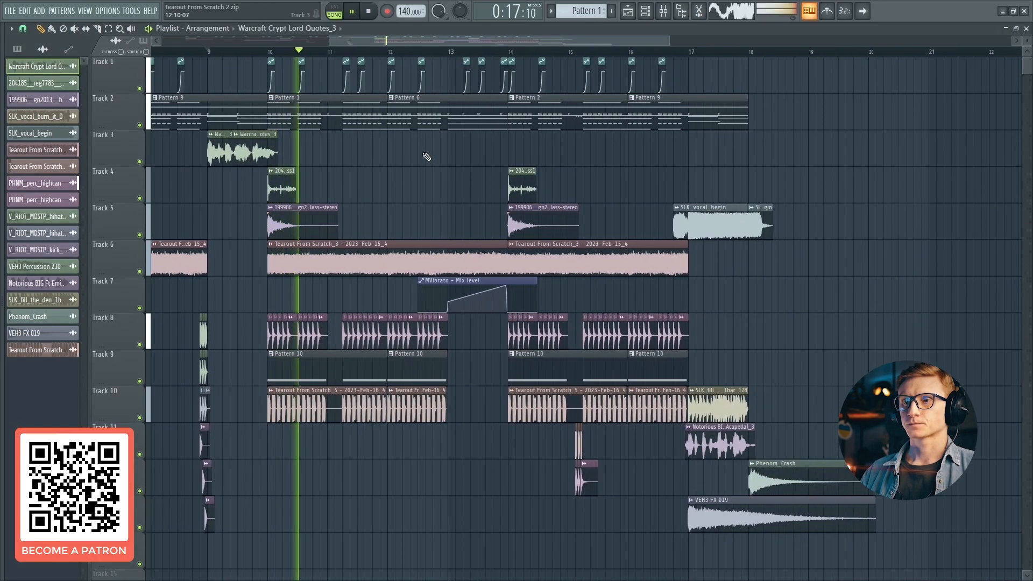
pyautogui.scroll(3, 452, 157)
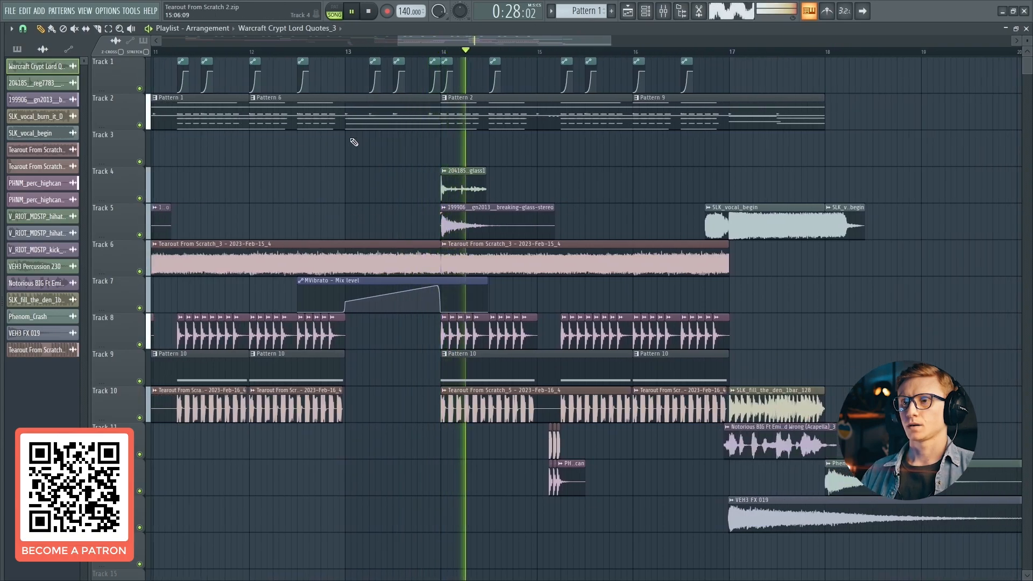
pyautogui.press('space')
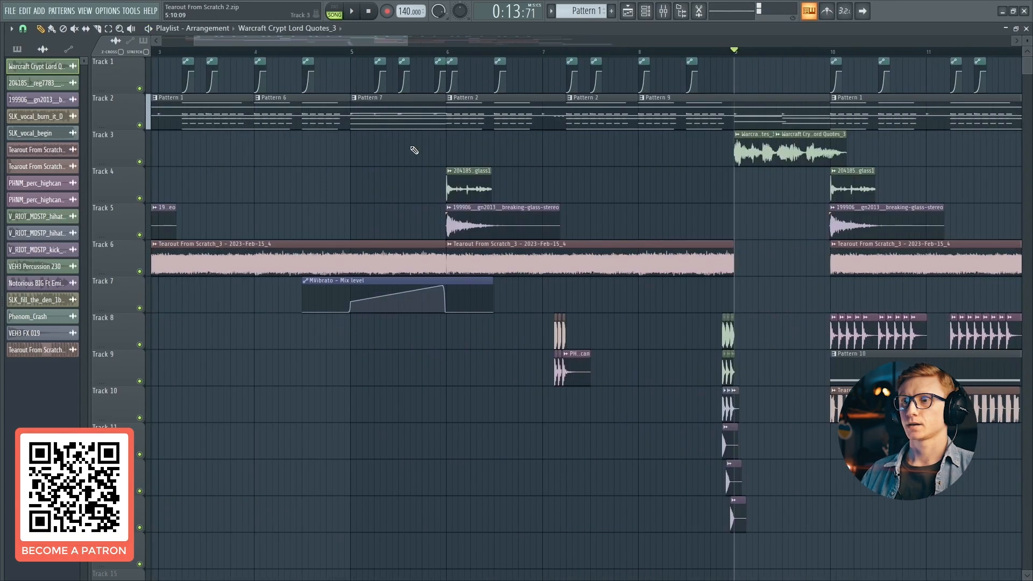
# Play the first drop from bar 4, select the Pattern 7 clip on Track 2 and stop playback.
pyautogui.hscroll(-2, 360, 41)
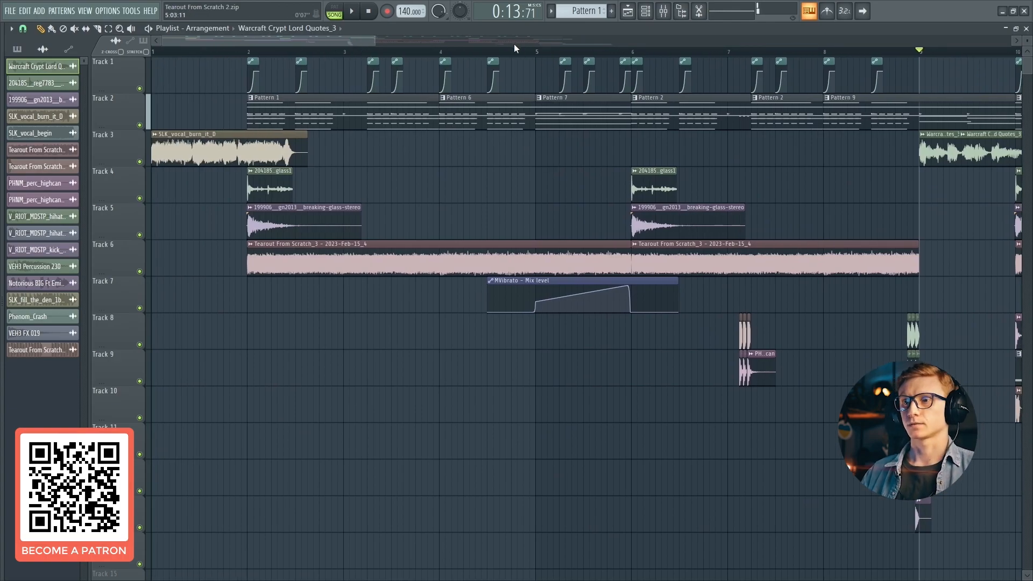
pyautogui.click(442, 54)
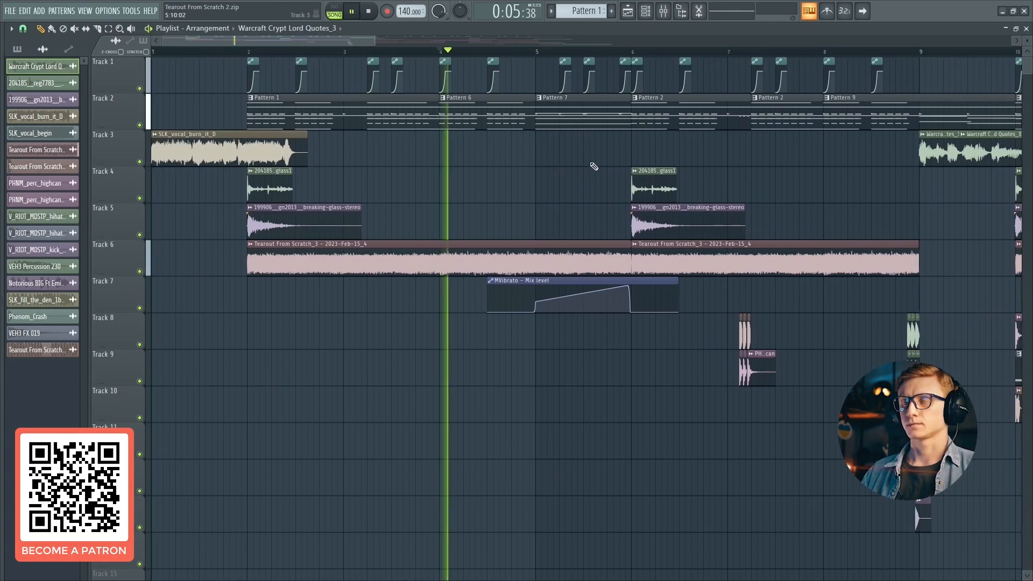
pyautogui.click(578, 121)
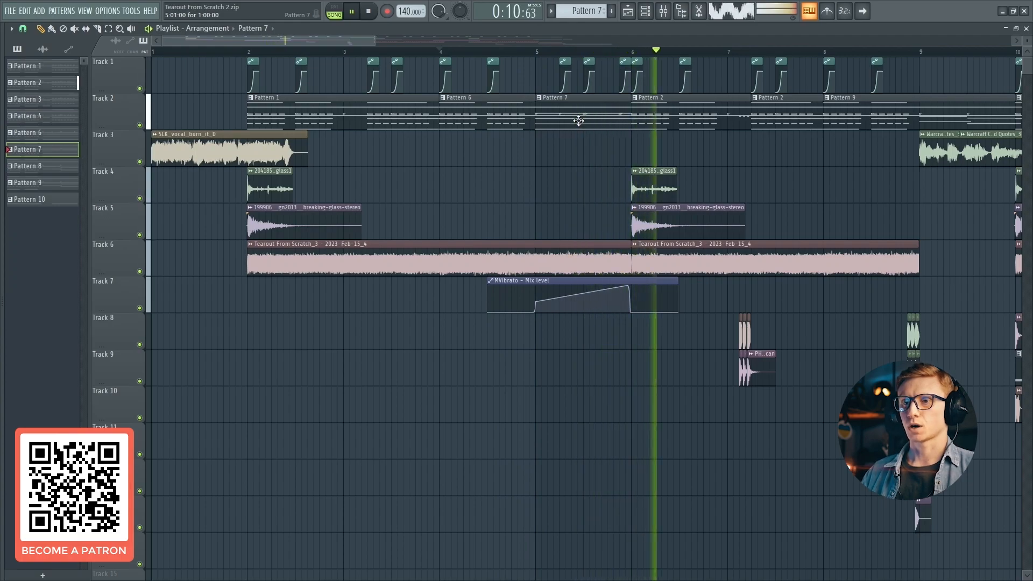
pyautogui.press('space')
# Open Pattern 7 in the channel rack, select the Serum #22 channel and audition the song from bar 5.
pyautogui.doubleClick(578, 121)
pyautogui.scroll(-3, 201, 264)
pyautogui.click(114, 185)
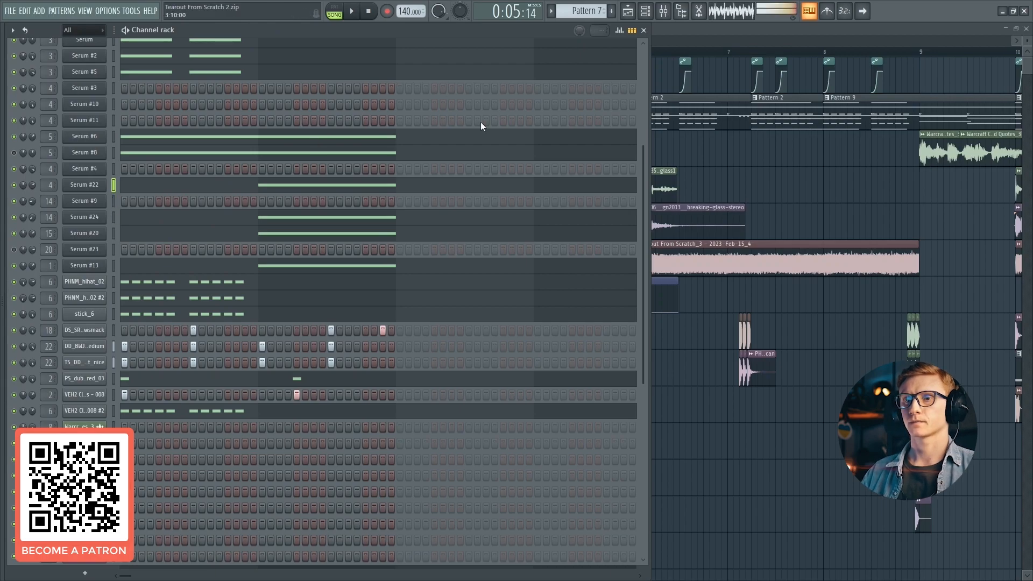
pyautogui.press('F6')
pyautogui.click(537, 51)
pyautogui.press('F6')
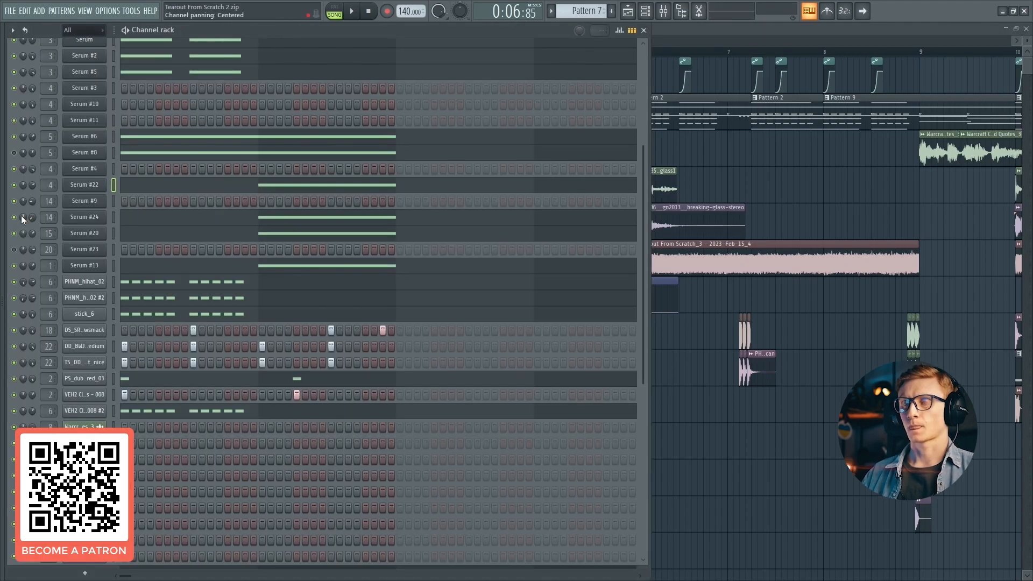
pyautogui.press('space')
pyautogui.press('space')
# Inspect the Serum #22 patch PS_skullcrack_05 and audition its D3 note in the piano roll.
pyautogui.click(92, 185)
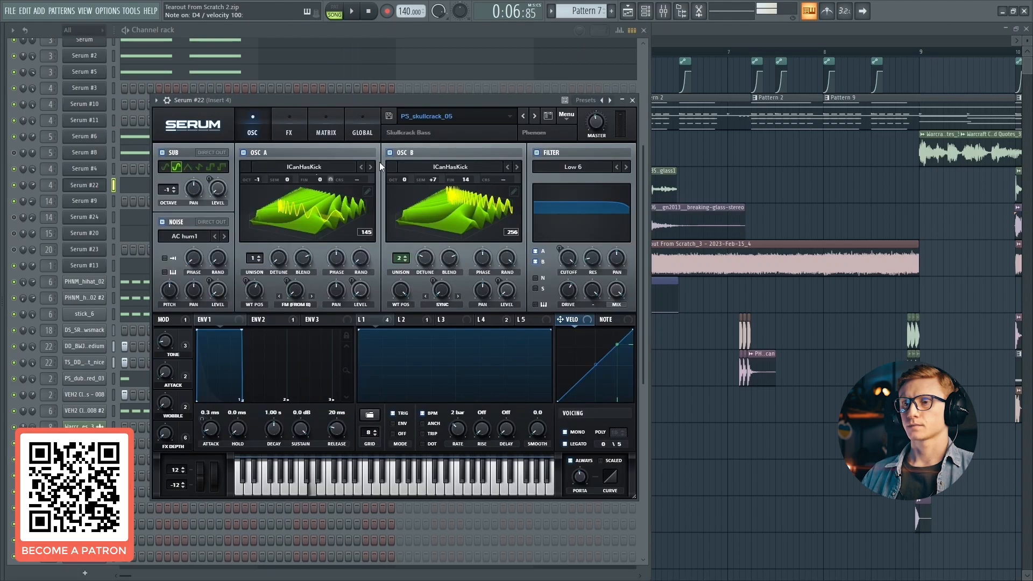
pyautogui.press('space')
pyautogui.press('space')
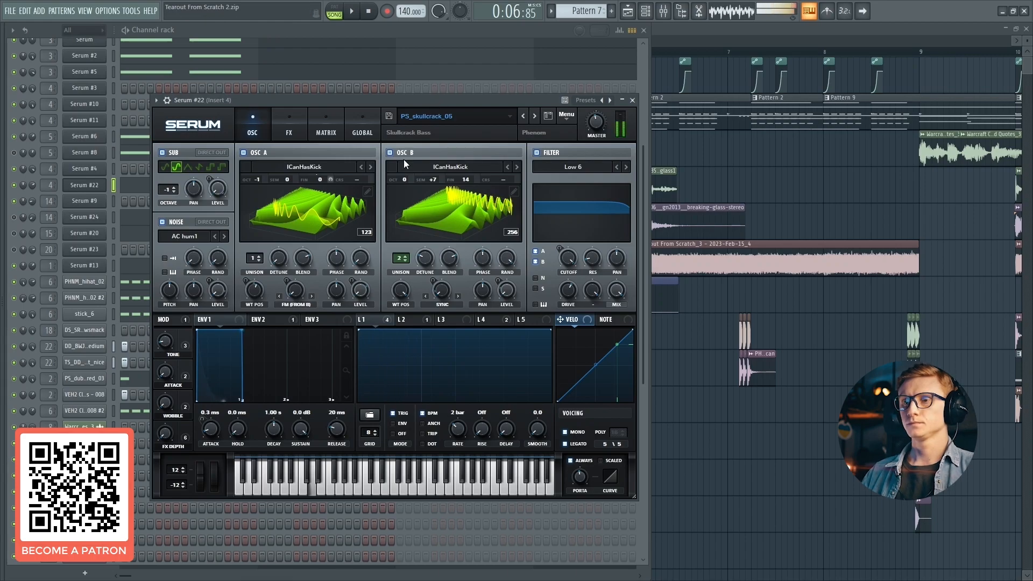
pyautogui.press('F7')
pyautogui.scroll(-3, 69, 283)
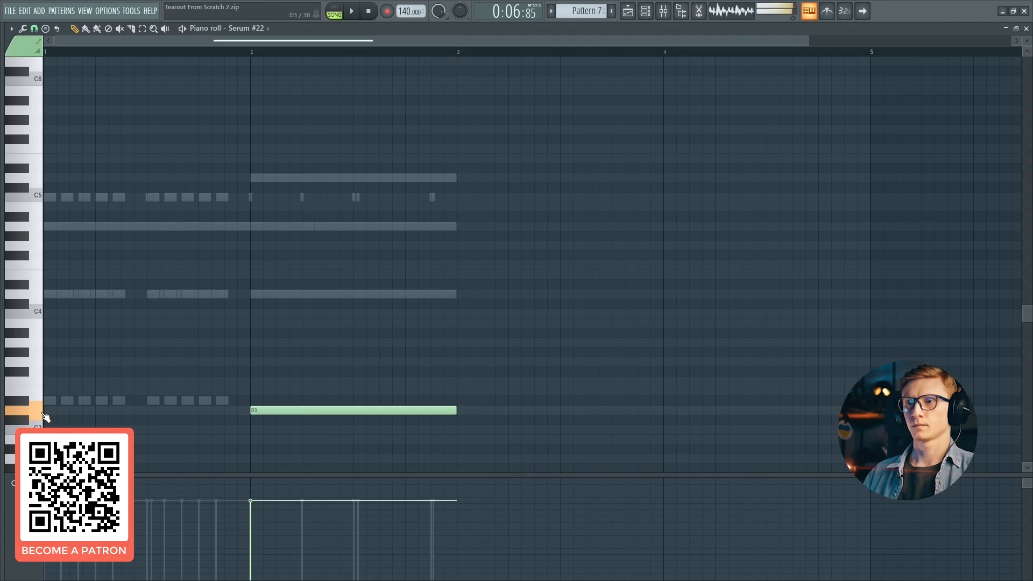
pyautogui.press('F7')
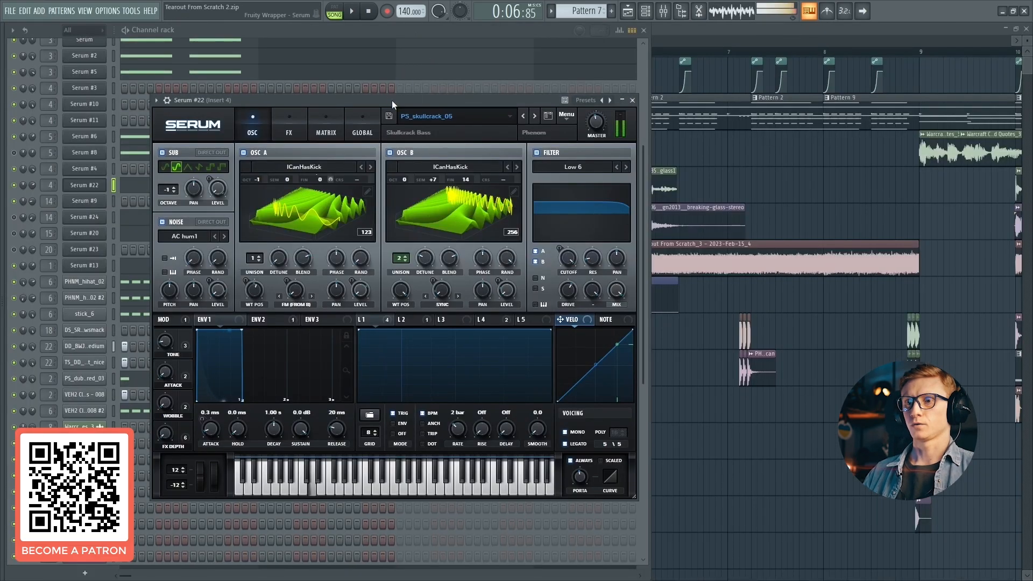
# Browse Serum's Bass (Hard) factory presets and leave the list without loading one.
pyautogui.click(448, 117)
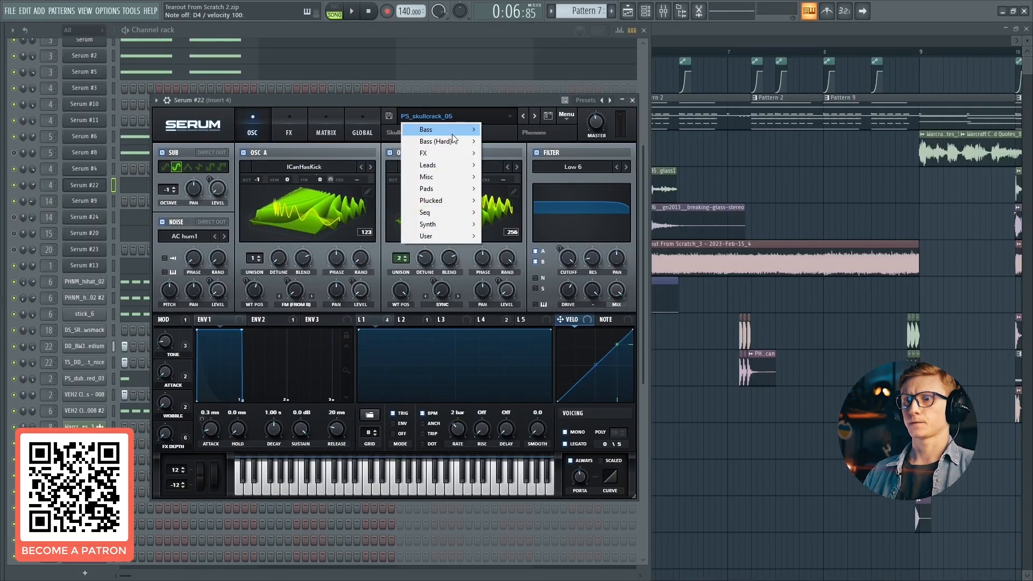
pyautogui.moveTo(473, 128)
pyautogui.moveTo(456, 143)
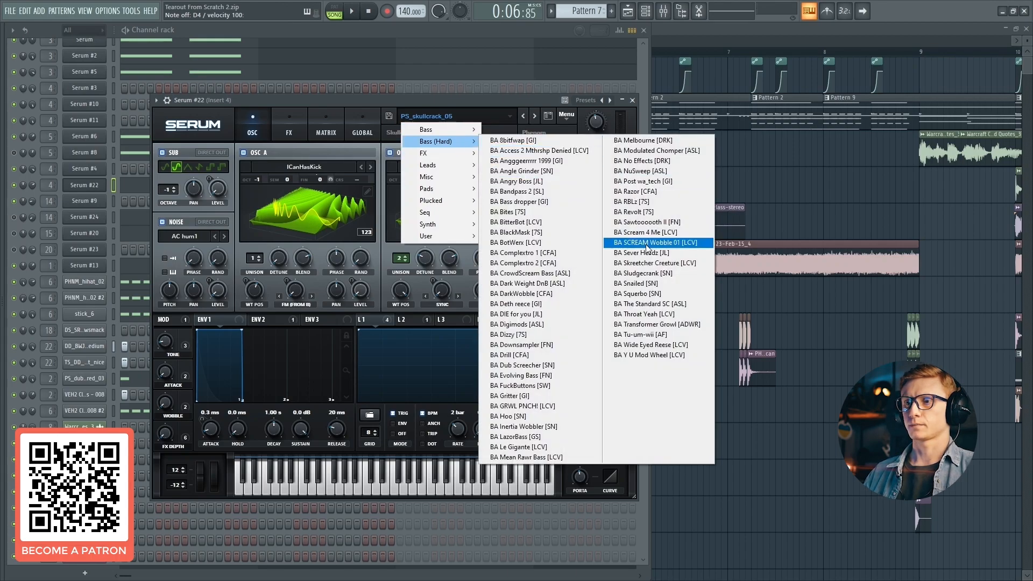
pyautogui.click(480, 102)
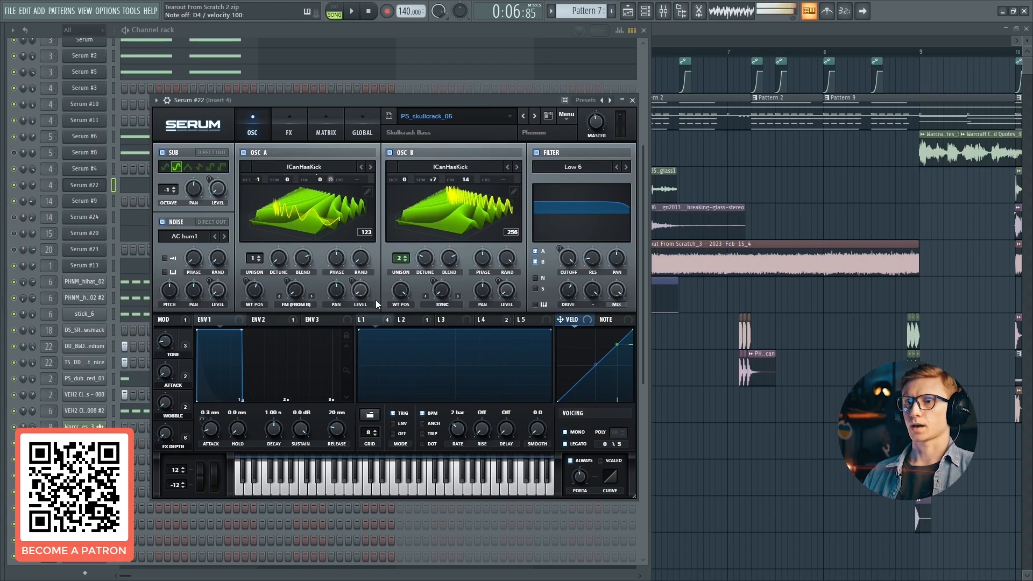
# Audition the Serum #22 patch and examine its hyper, distortion, compressor, EQ and filter effects.
pyautogui.press('x')
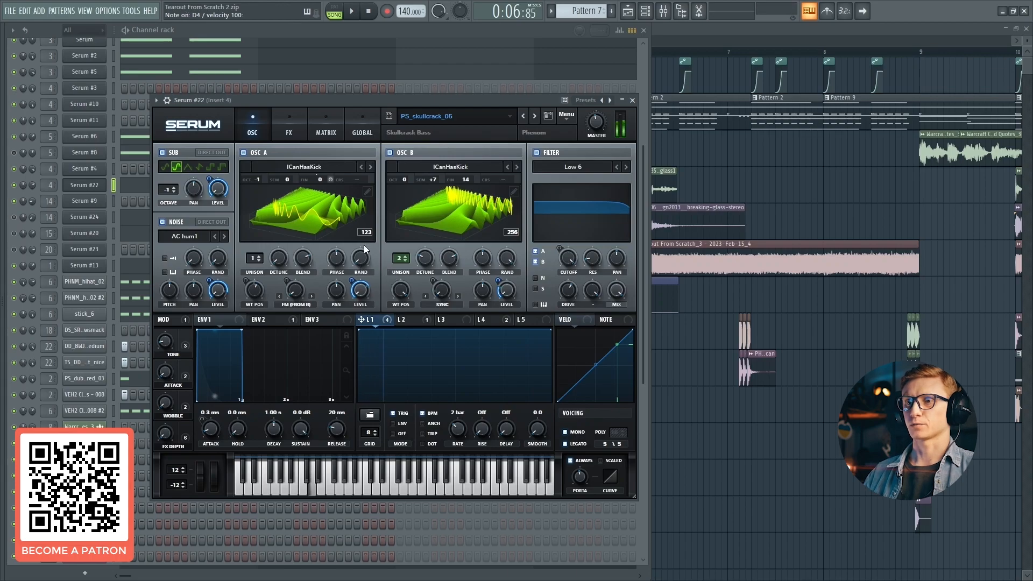
pyautogui.click(289, 128)
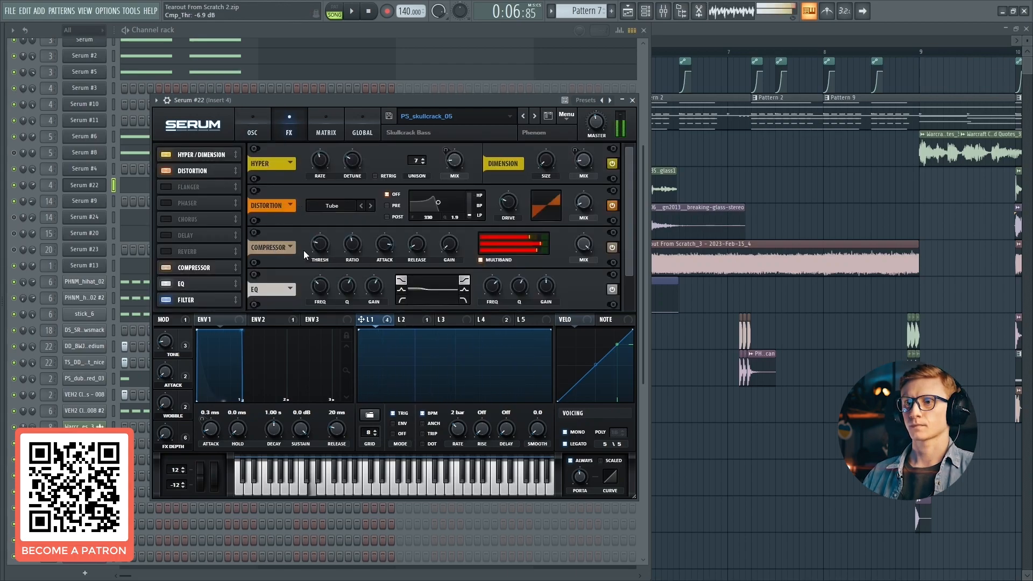
pyautogui.scroll(-1, 286, 231)
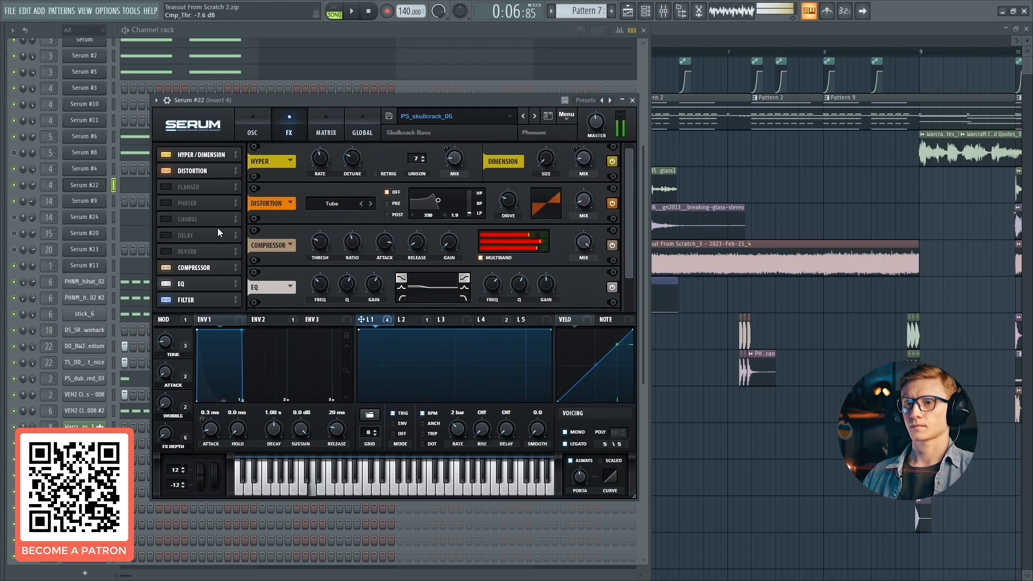
pyautogui.click(189, 305)
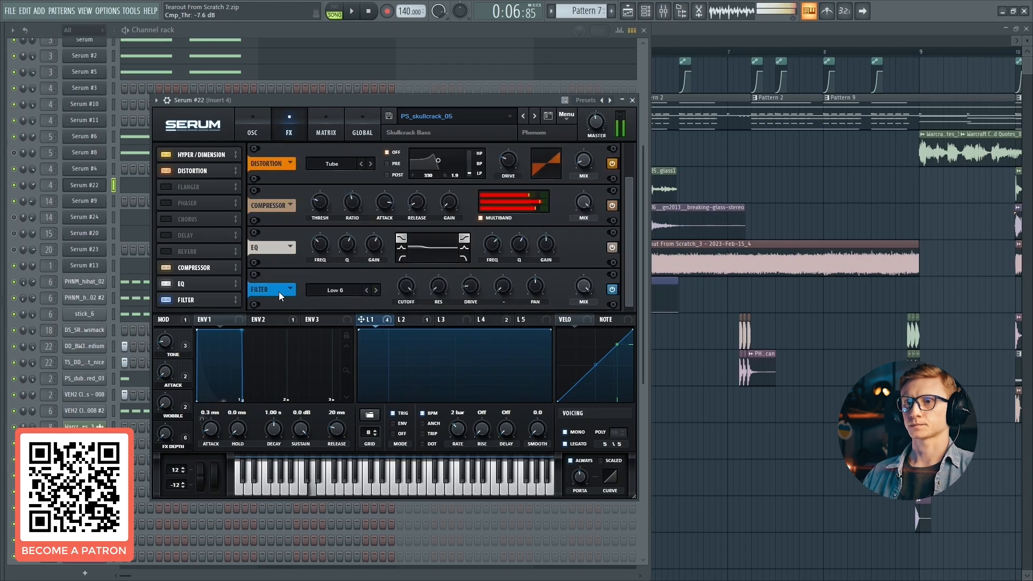
# Review the Serum #22 modulation matrix and the LFO 4 shape assigned to master tuning, then close the synth.
pyautogui.click(326, 134)
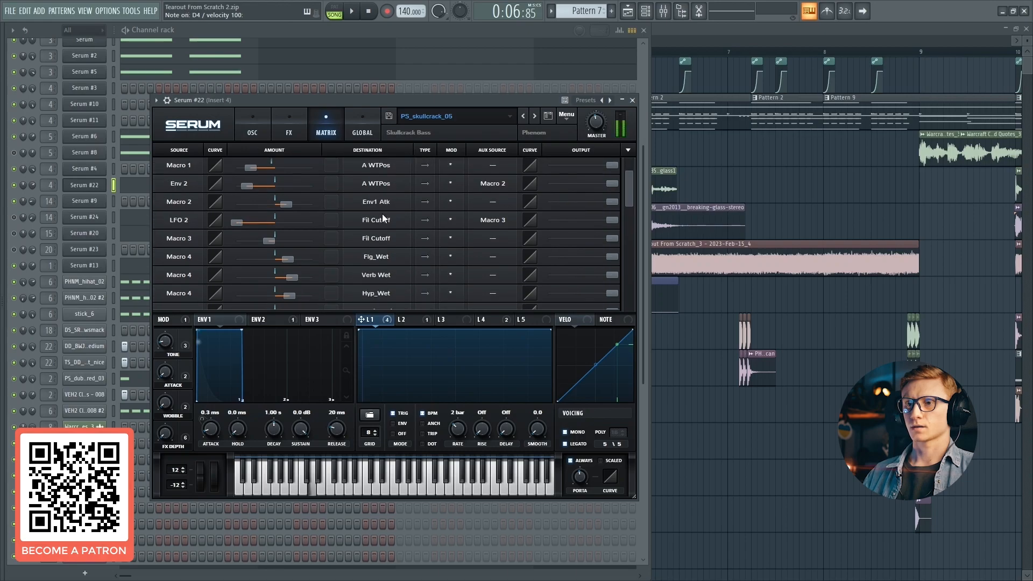
pyautogui.scroll(-10, 382, 214)
pyautogui.scroll(-2, 382, 214)
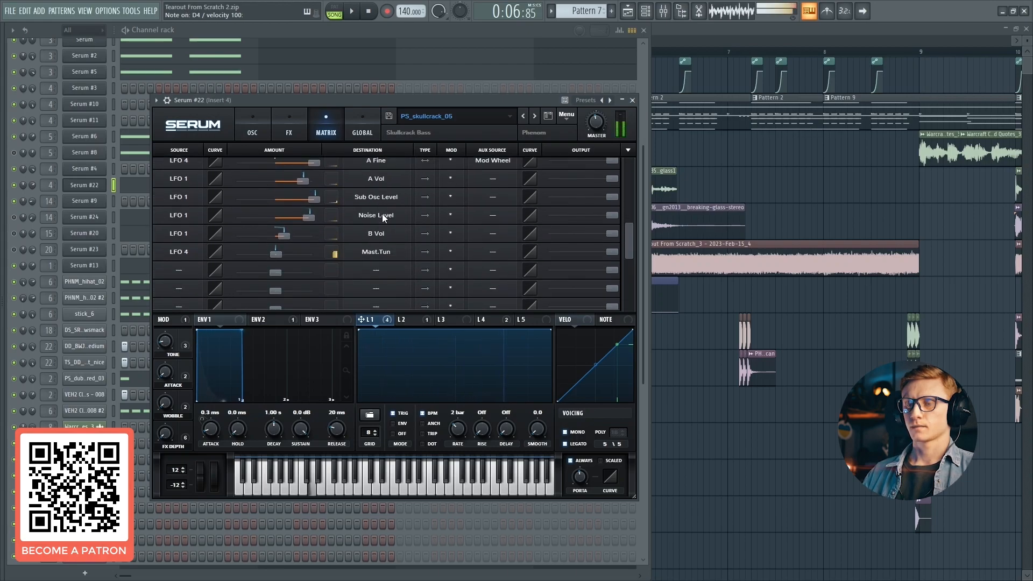
pyautogui.click(472, 321)
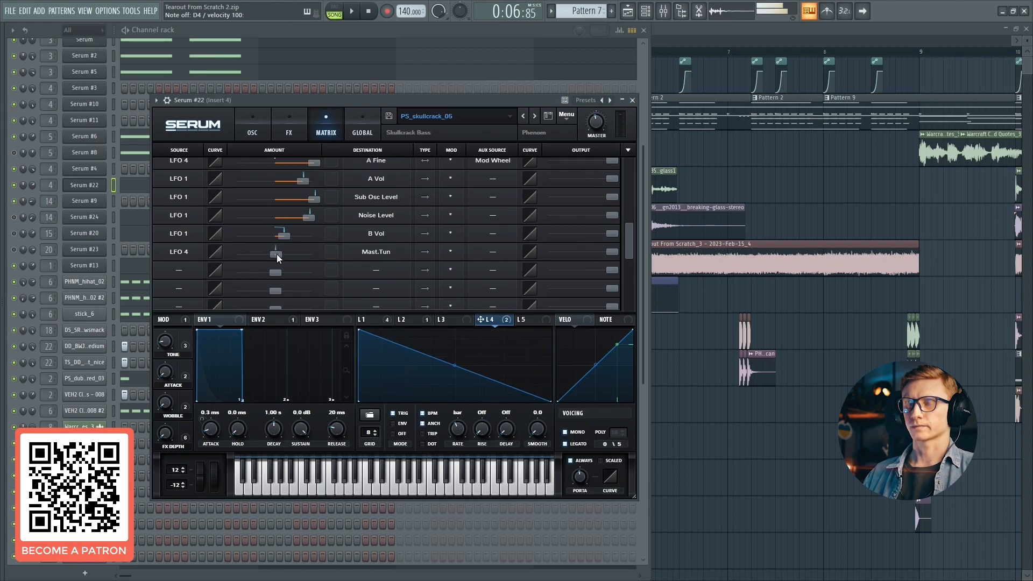
pyautogui.press('Escape')
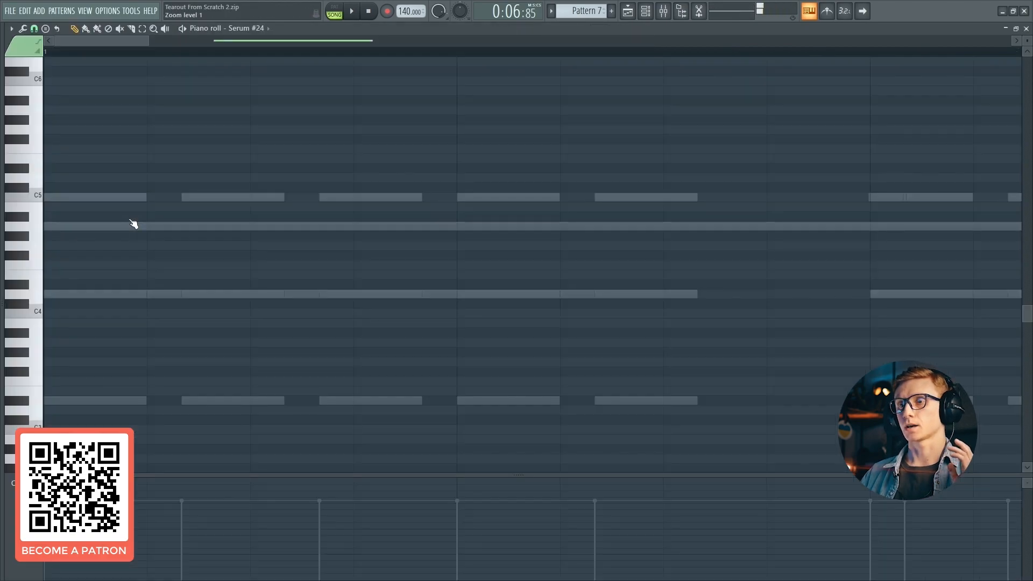
# Audition the D5 note of Serum #24 in the piano roll and return to the channel rack.
pyautogui.click(131, 220)
pyautogui.click(35, 178)
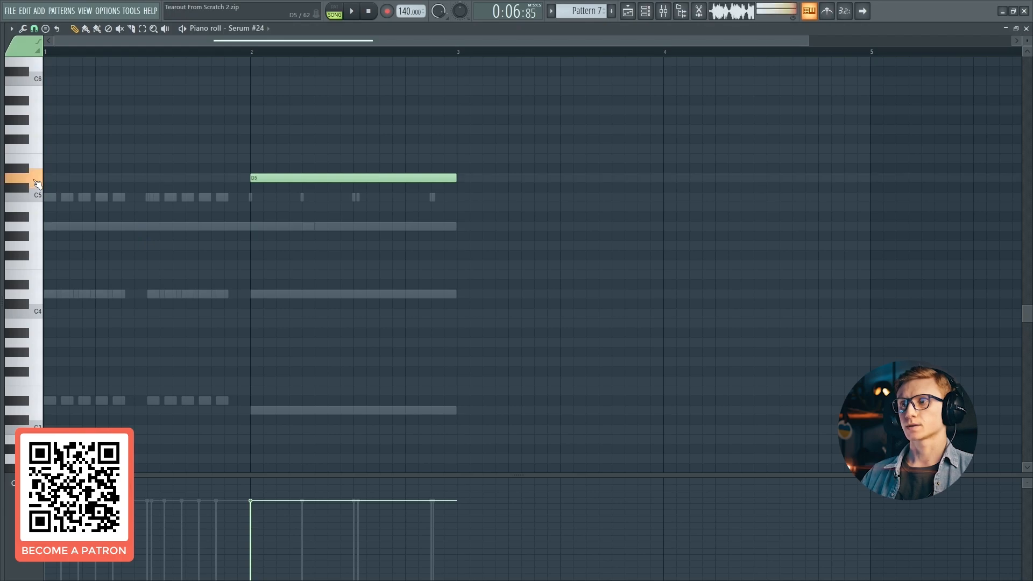
pyautogui.press('Escape')
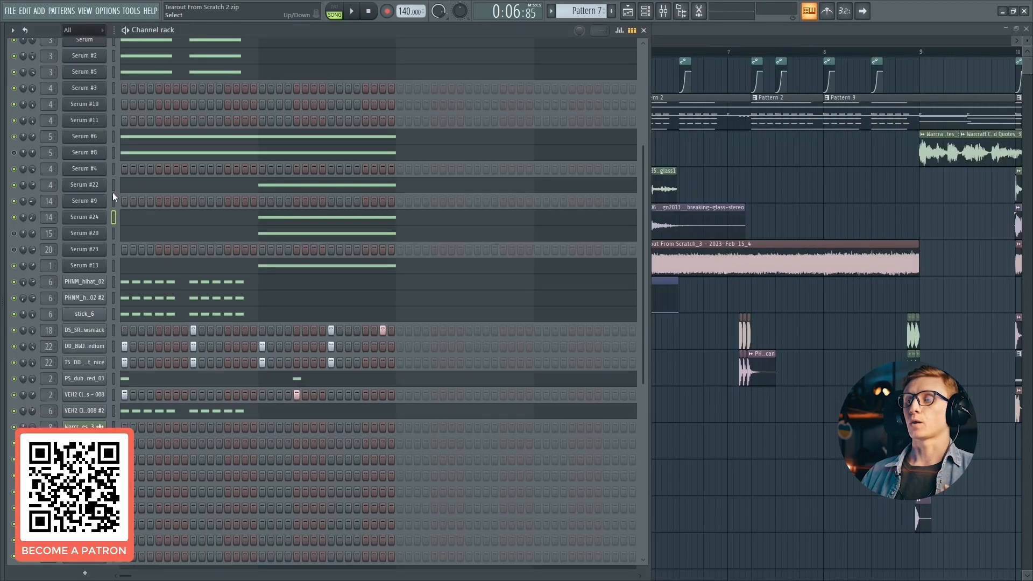
# Audition Serum #22's effect chain on mixer Insert 4 with MVibrato bypassed and enabled, and play the section from bar 5.
pyautogui.click(114, 187)
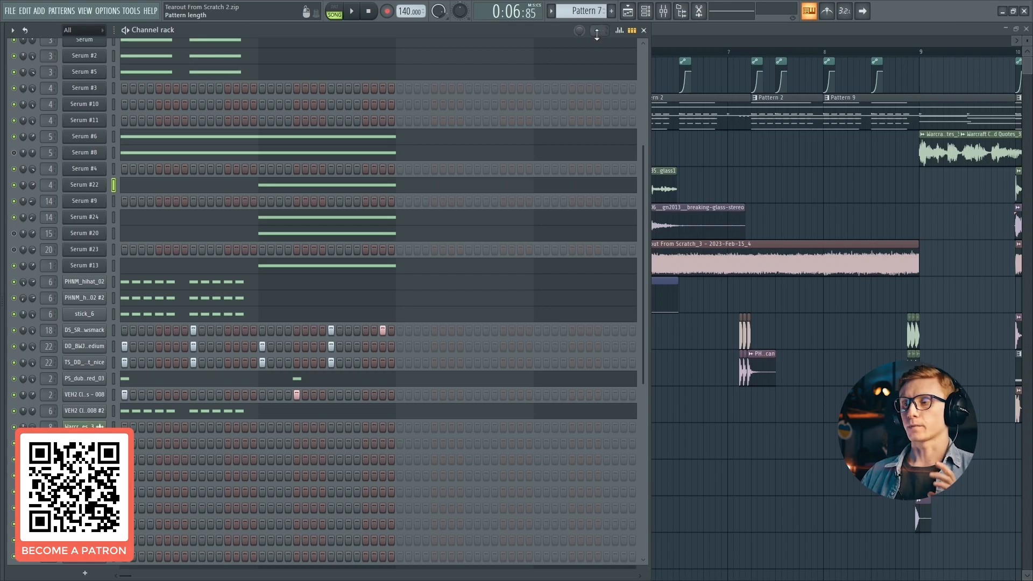
pyautogui.press('F9')
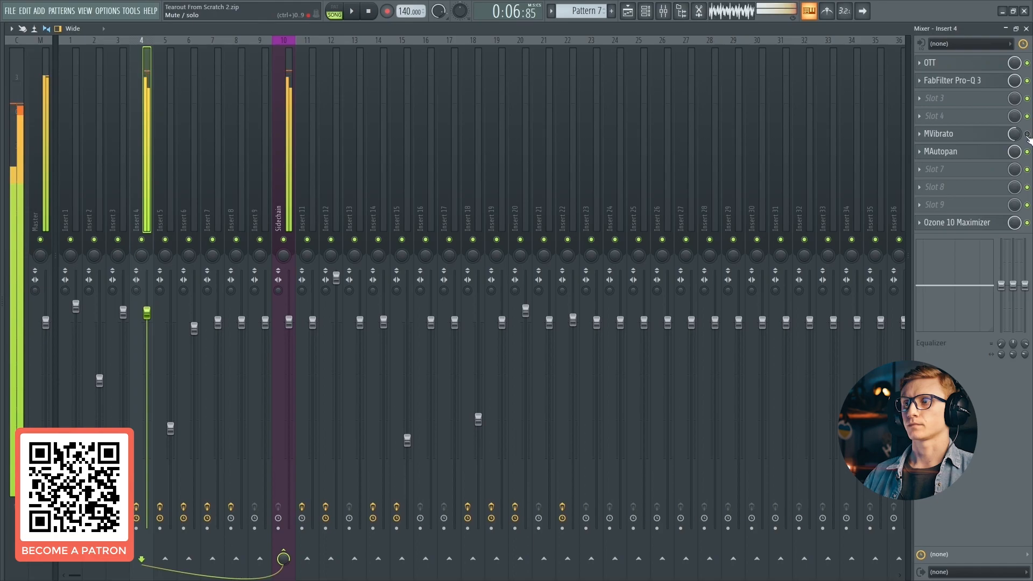
pyautogui.press('space')
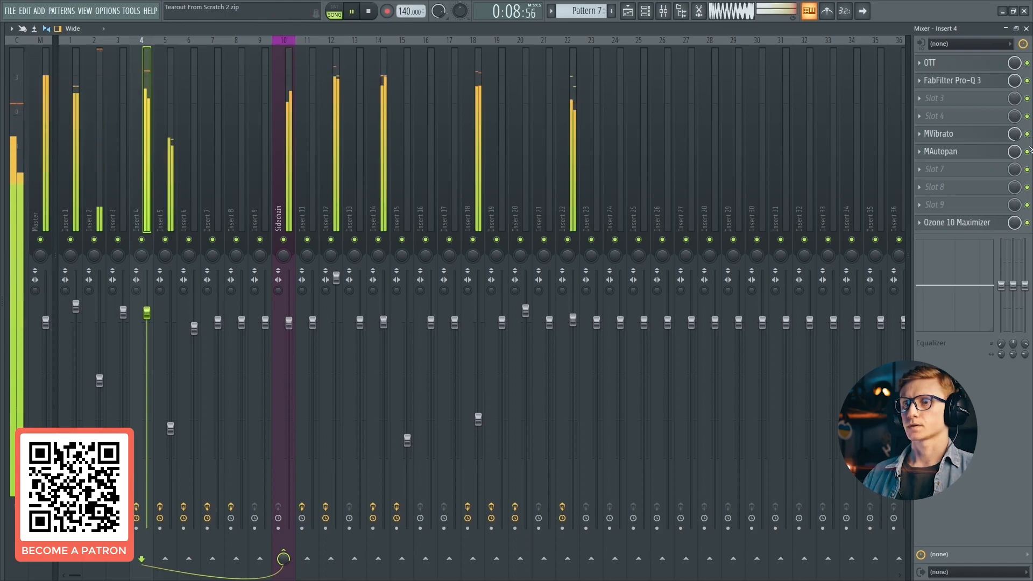
pyautogui.press('space')
pyautogui.press('F9')
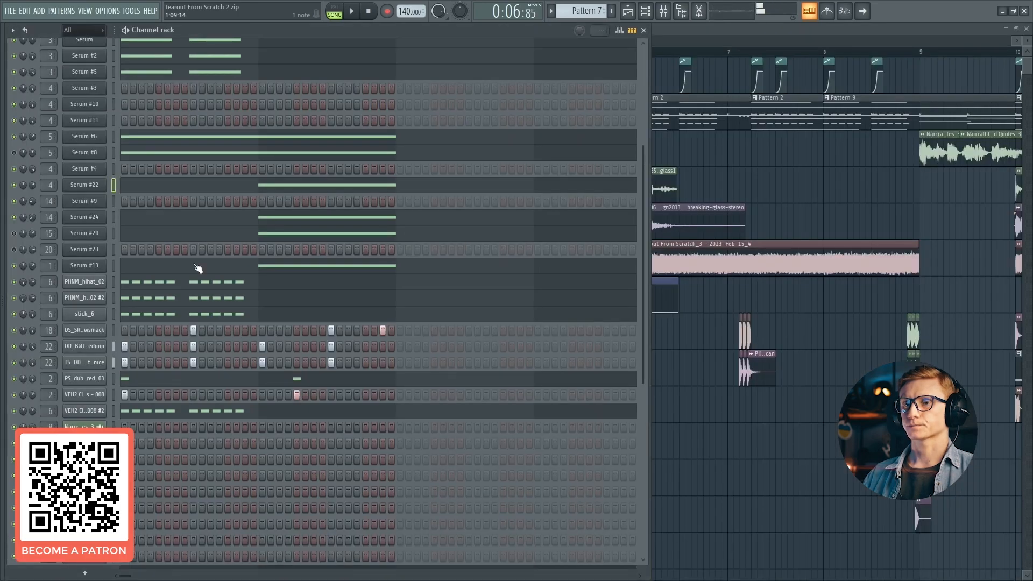
# Audition the D2 note of Serum #20 in the piano roll and return to the channel rack.
pyautogui.click(114, 233)
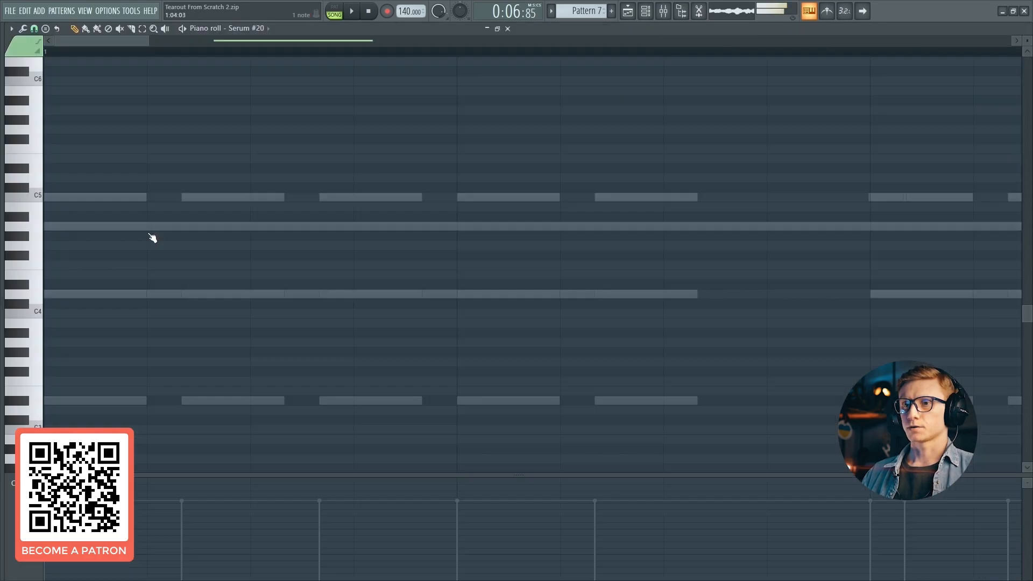
pyautogui.click(145, 237)
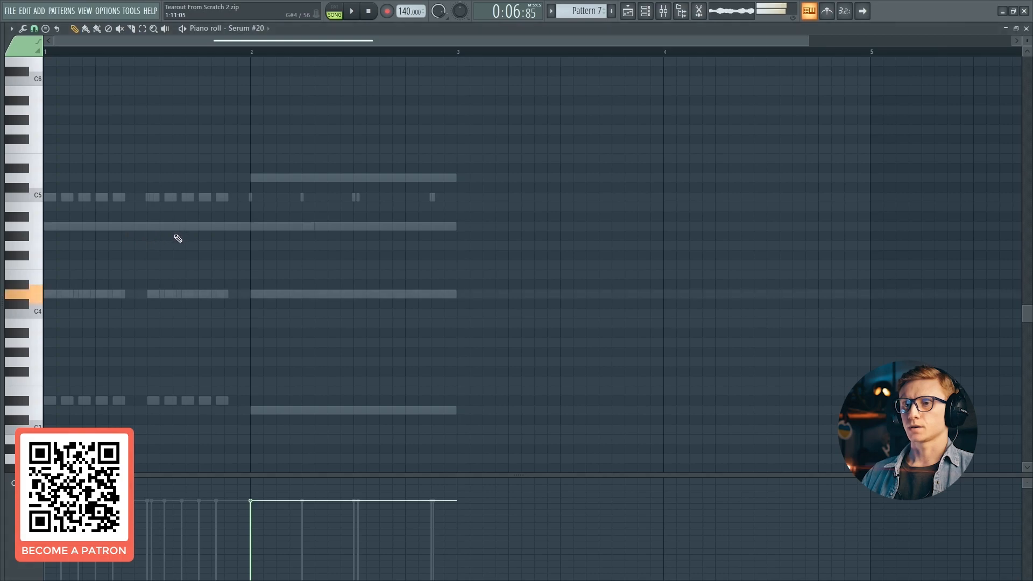
pyautogui.scroll(-5, 178, 239)
pyautogui.scroll(-15, 124, 232)
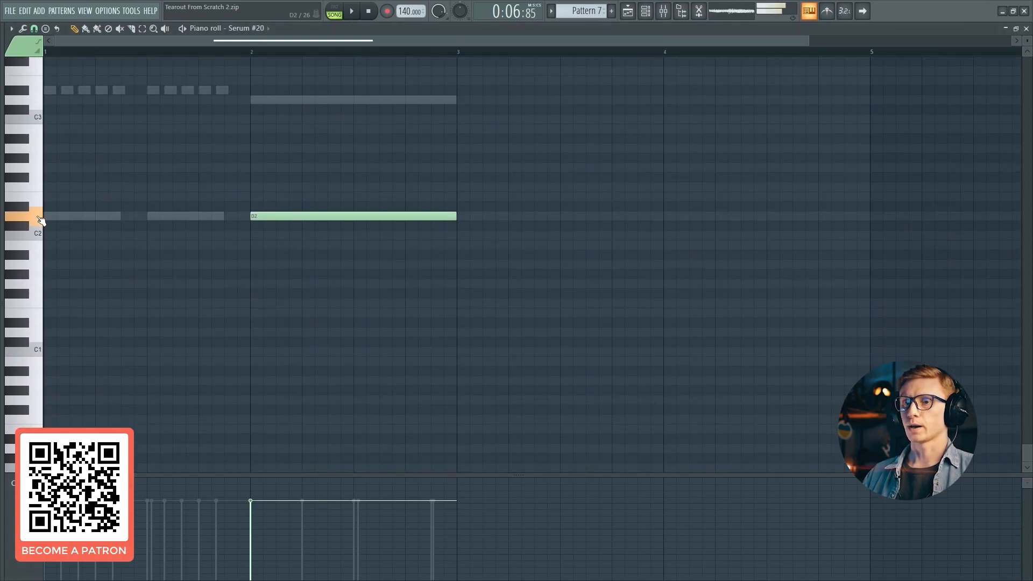
pyautogui.press('Escape')
# Open the Serum #20 synth and audition its PS_tearout_dubstep_01 patch.
pyautogui.press('space')
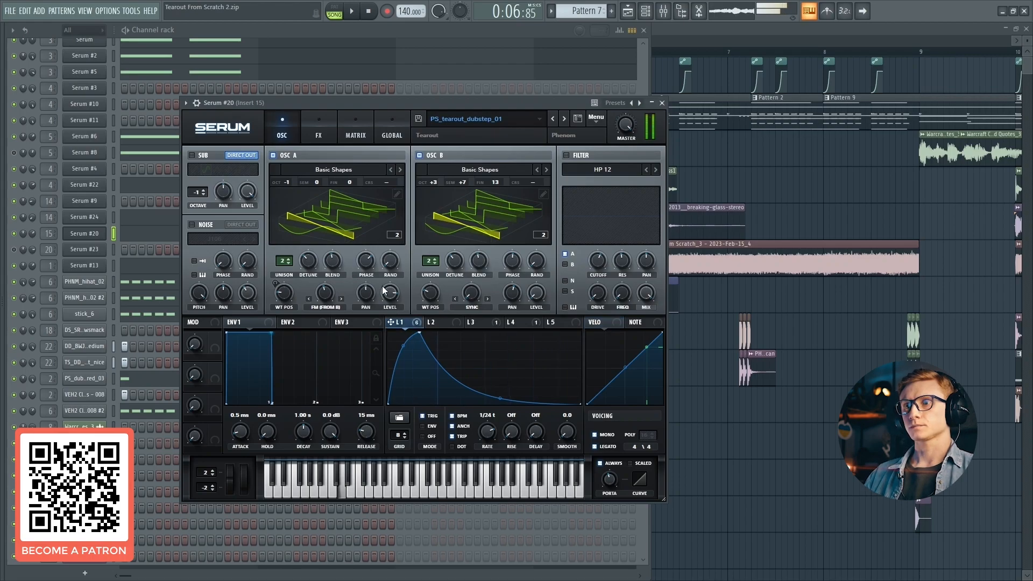
pyautogui.click(92, 234)
pyautogui.press('space')
pyautogui.press('space')
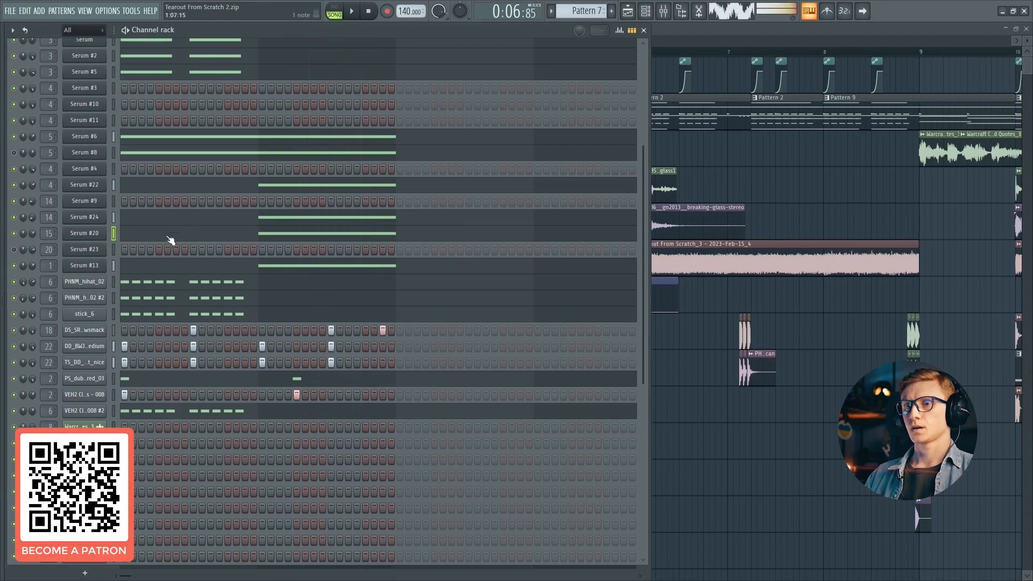
# Audition the D4 note of Serum #13 in the piano roll and return to the channel rack.
pyautogui.click(139, 269)
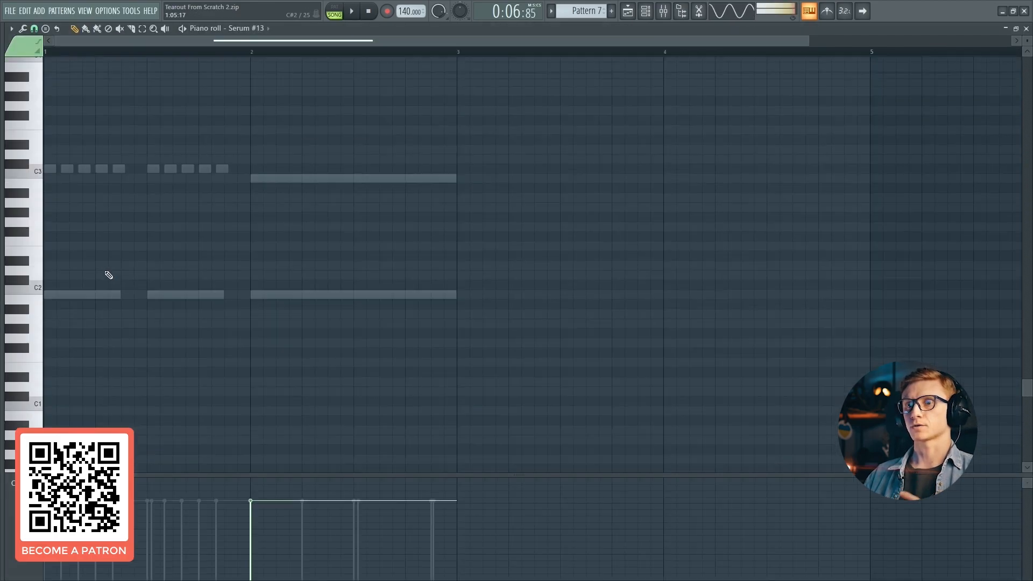
pyautogui.scroll(3, 109, 275)
pyautogui.click(40, 161)
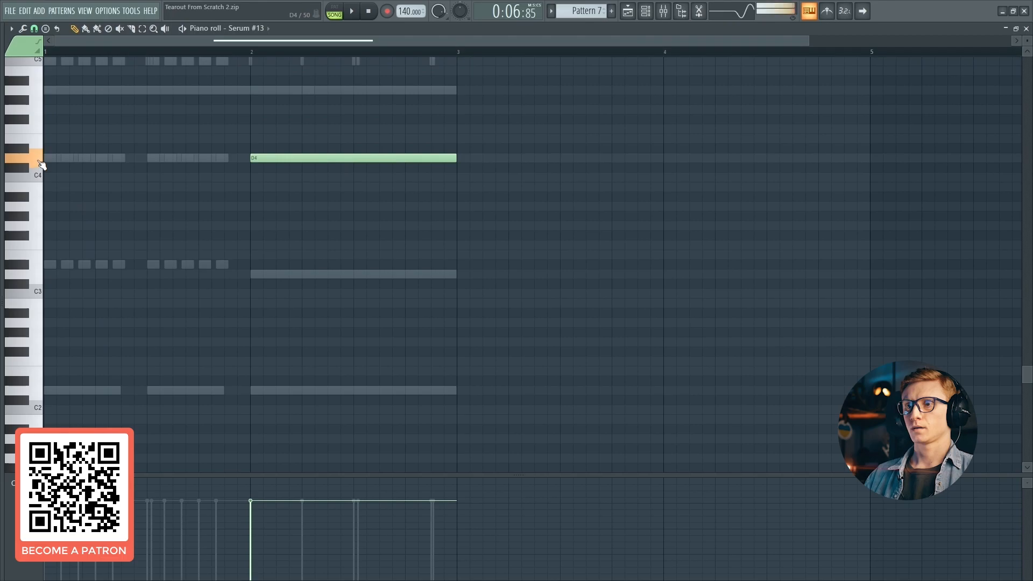
pyautogui.press('Escape')
# Audition Serum #20's effect chain on mixer Insert 15 with MFreqShifter and MAutopan bypassed and enabled.
pyautogui.click(88, 235)
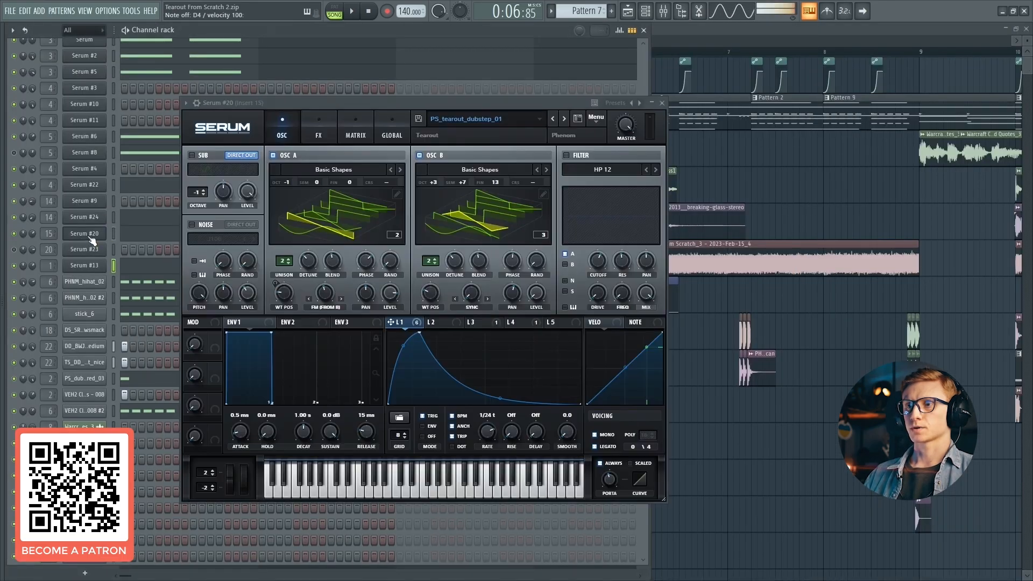
pyautogui.click(664, 10)
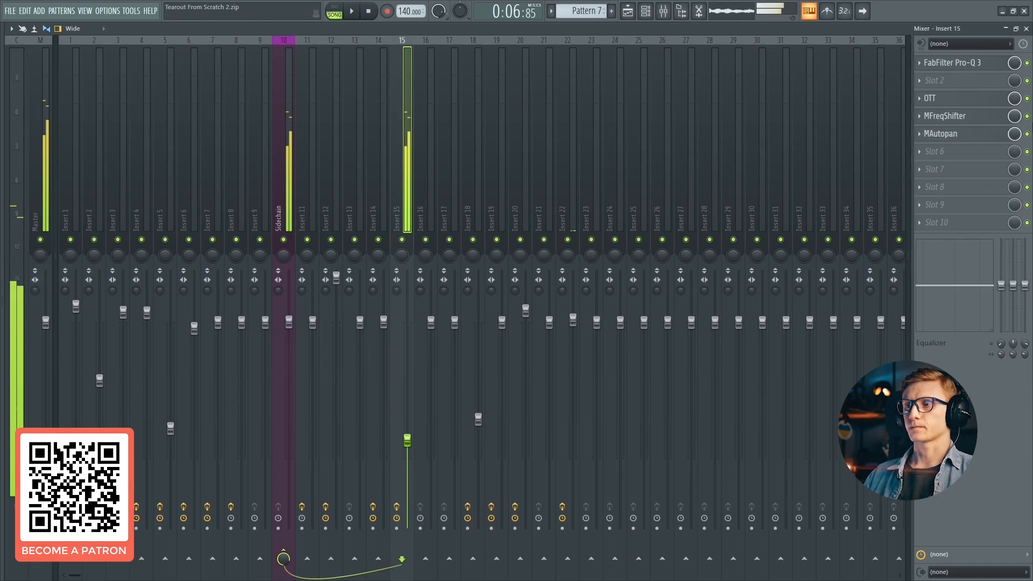
pyautogui.click(1027, 116)
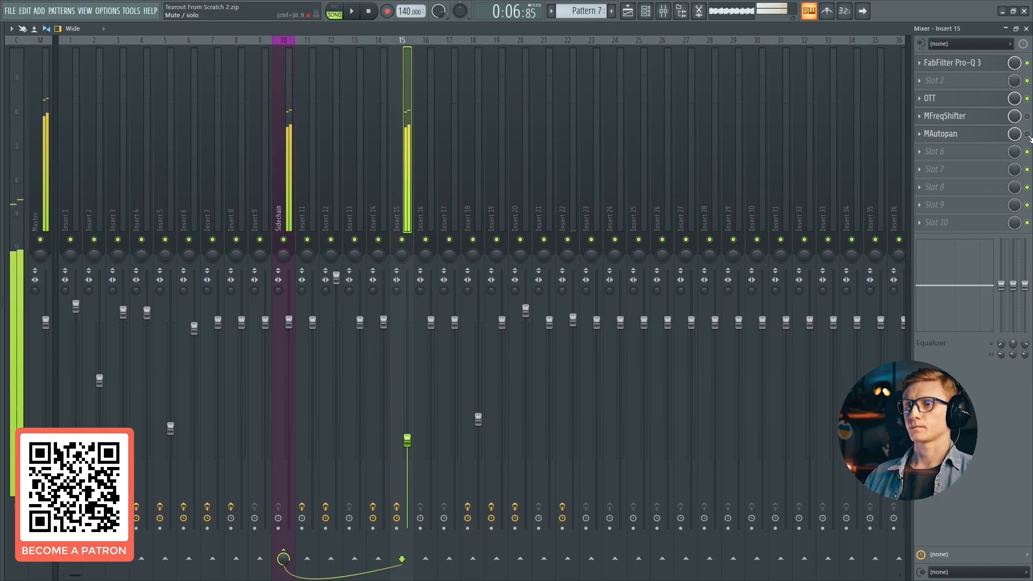
pyautogui.click(1027, 134)
pyautogui.click(1027, 116)
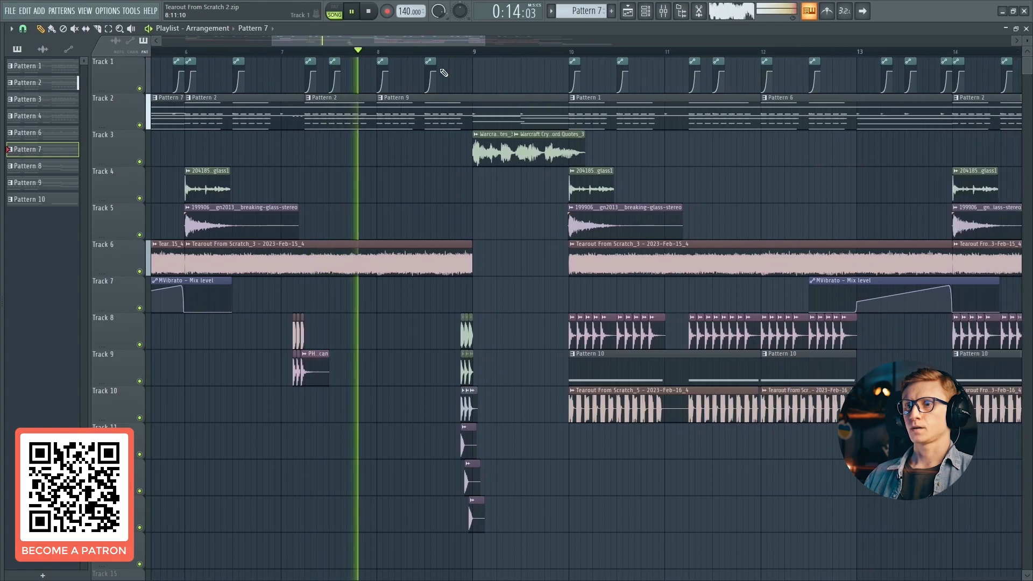
# Play the arrangement through bar 7 in the playlist and stop playback.
pyautogui.press('space')
pyautogui.scroll(-5, 451, 56)
pyautogui.click(643, 54)
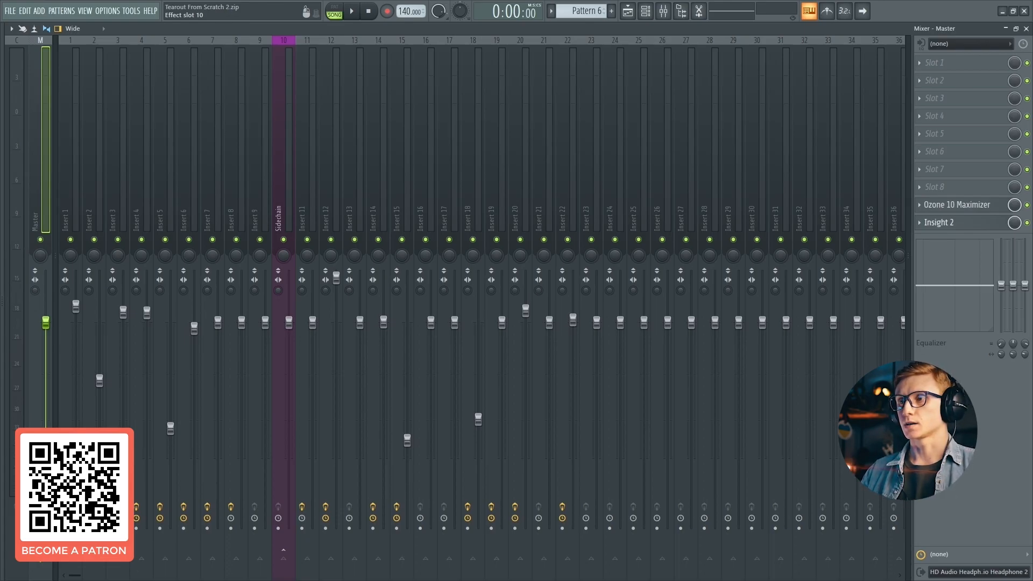
# Bypass Ozone 10 Maximizer on the Master track and measure the song's loudness in Insight 2 during playback.
pyautogui.click(1027, 205)
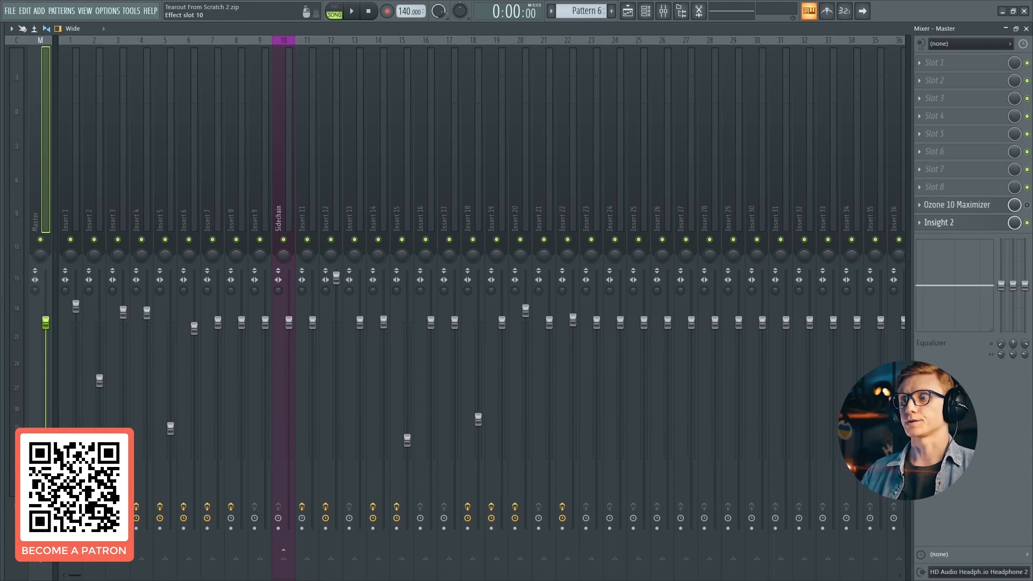
pyautogui.click(947, 222)
pyautogui.press('space')
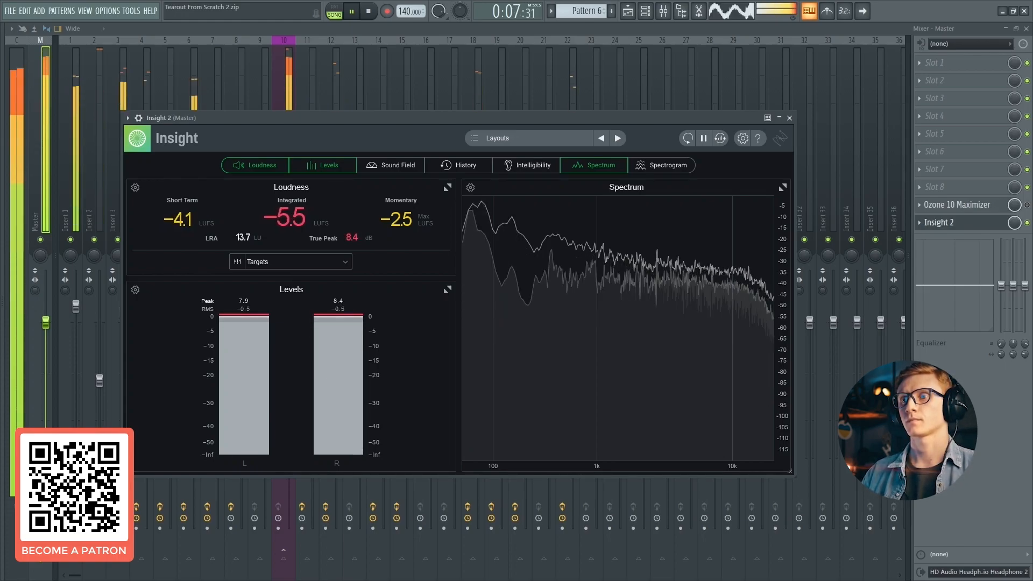
pyautogui.press('space')
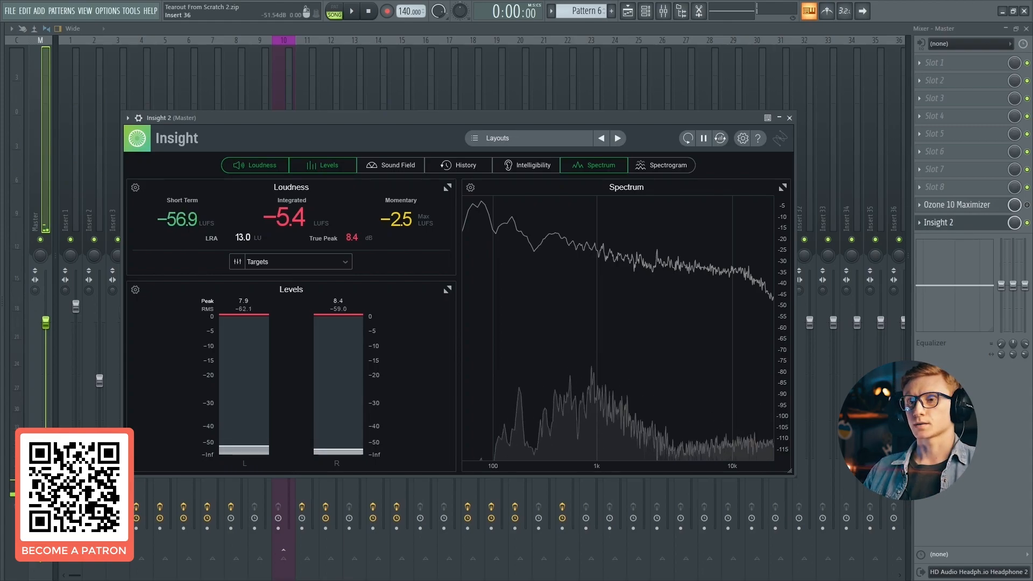
# Measure the song's loudness again in Insight 2 with Ozone 10 Maximizer enabled on the Master track.
pyautogui.press('Escape')
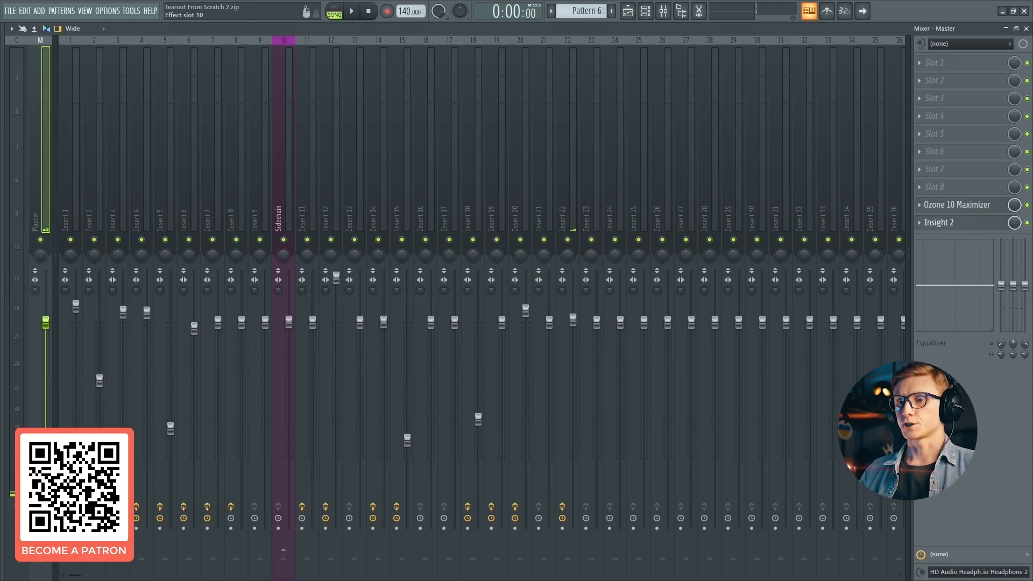
pyautogui.click(939, 222)
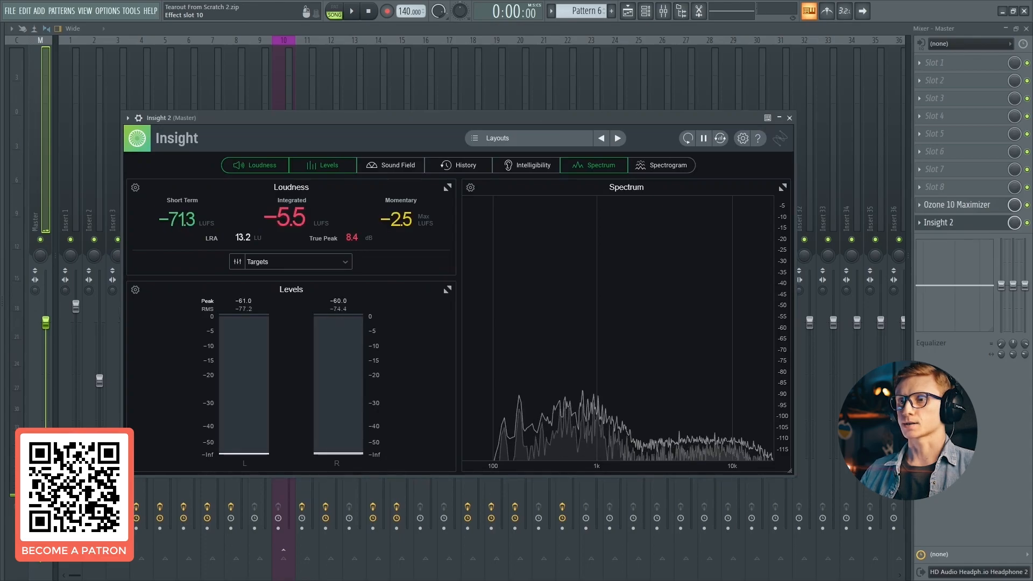
pyautogui.press('space')
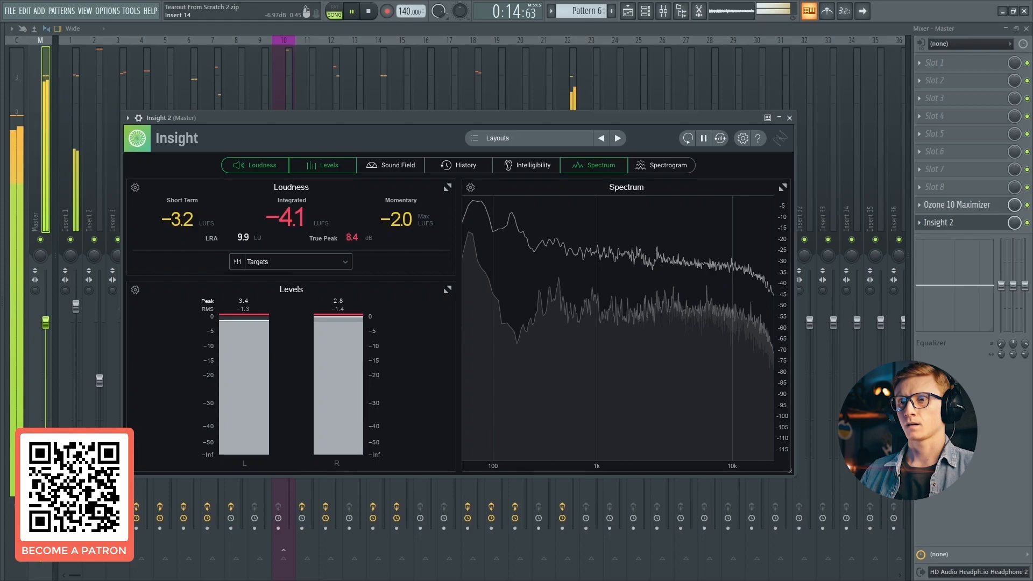
pyautogui.press('space')
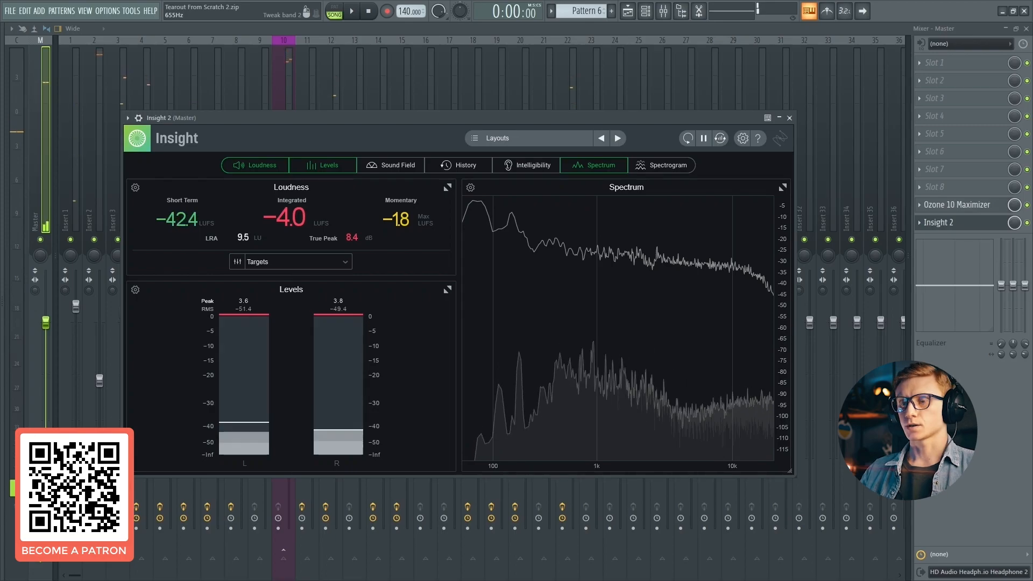
# Examine Ozone 10 Maximizer's IRC IV Transient mode, threshold, character, soft clip and transient emphasis settings, then close it.
pyautogui.click(942, 206)
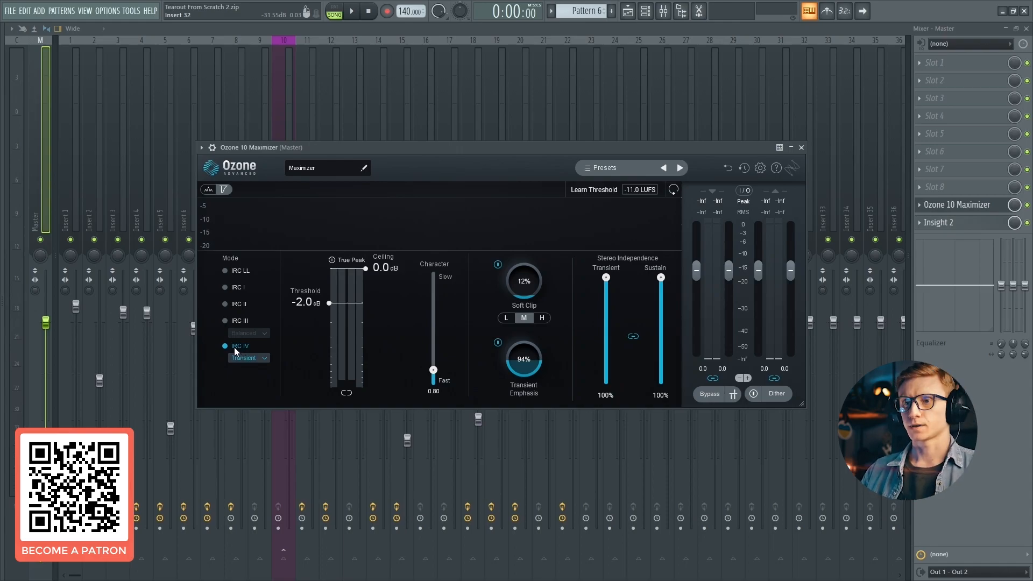
pyautogui.click(249, 358)
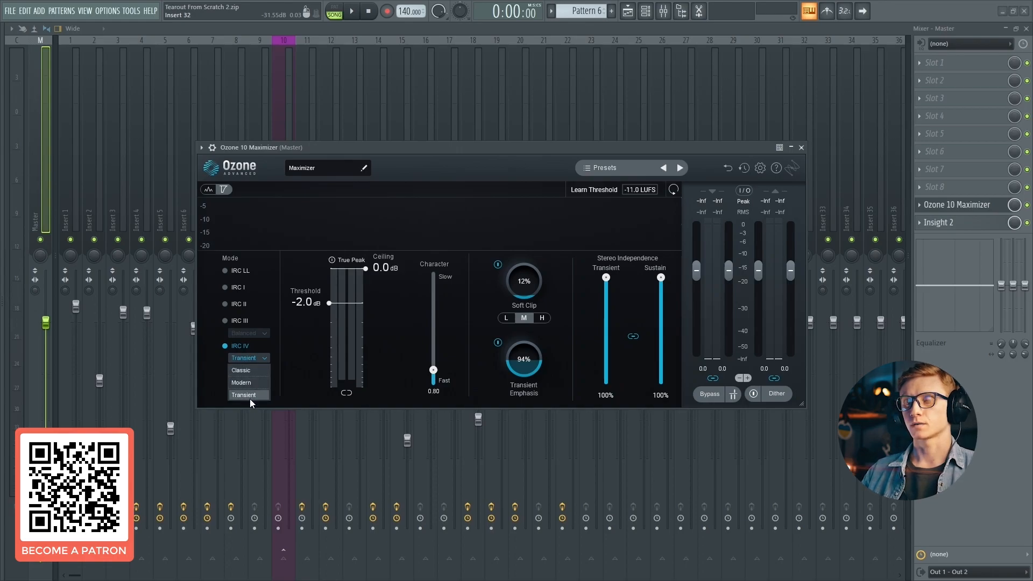
pyautogui.click(279, 373)
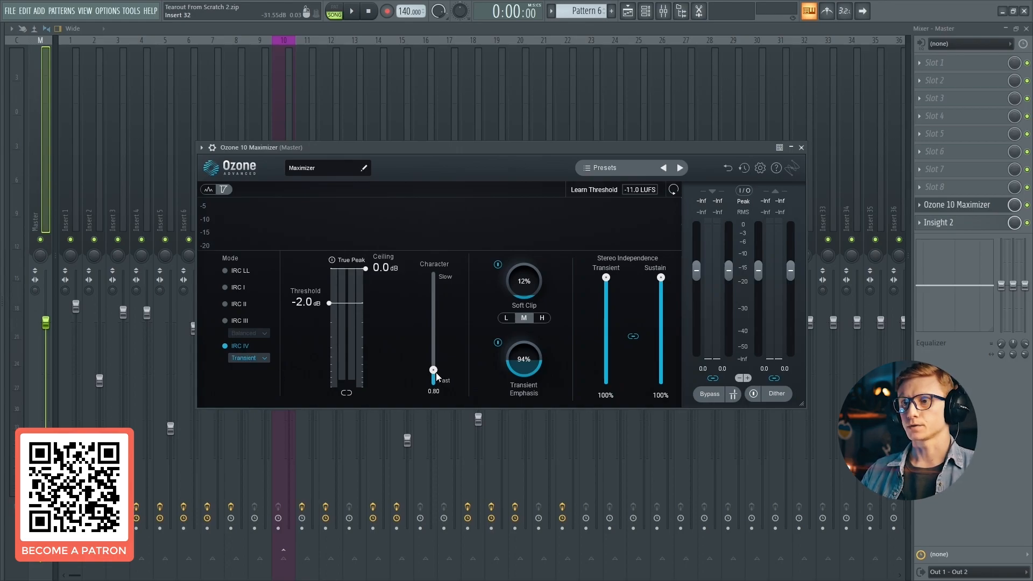
pyautogui.click(498, 264)
pyautogui.click(498, 265)
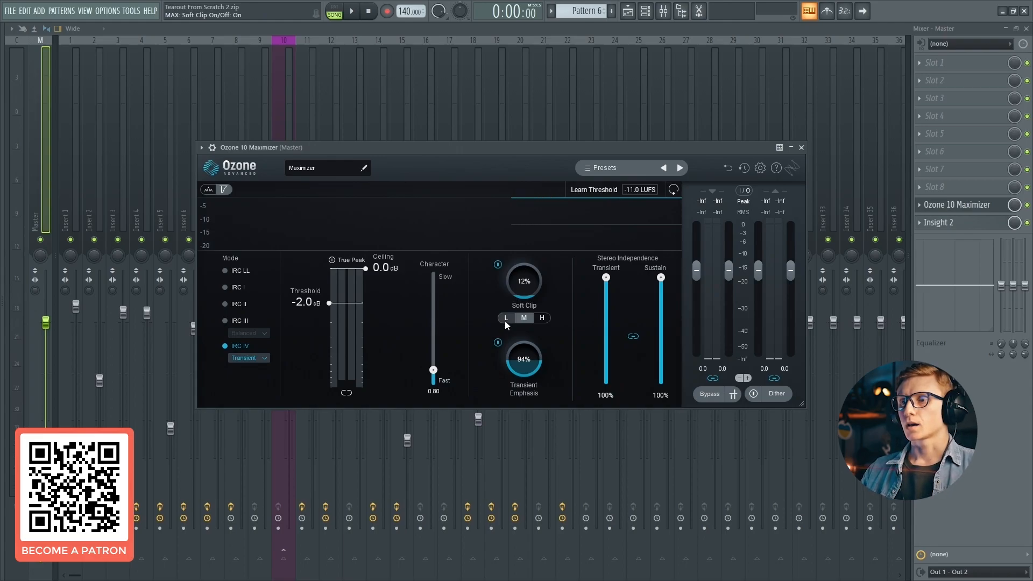
pyautogui.click(498, 343)
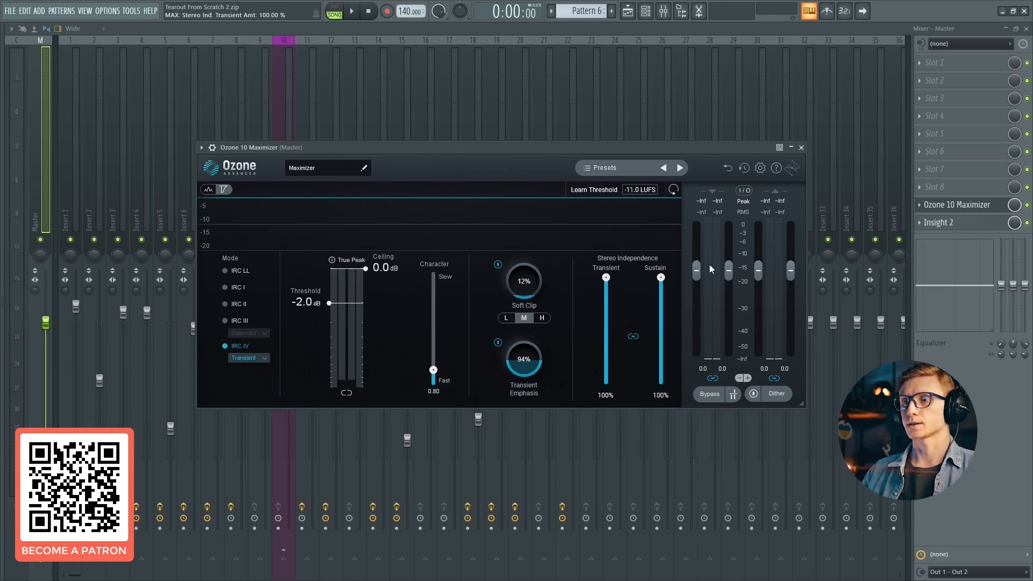
pyautogui.click(979, 207)
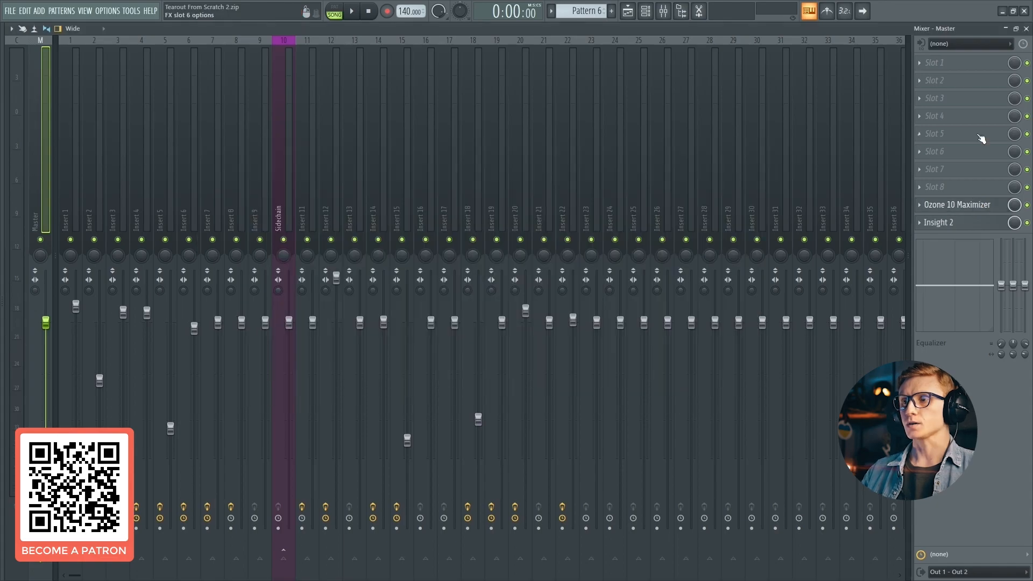